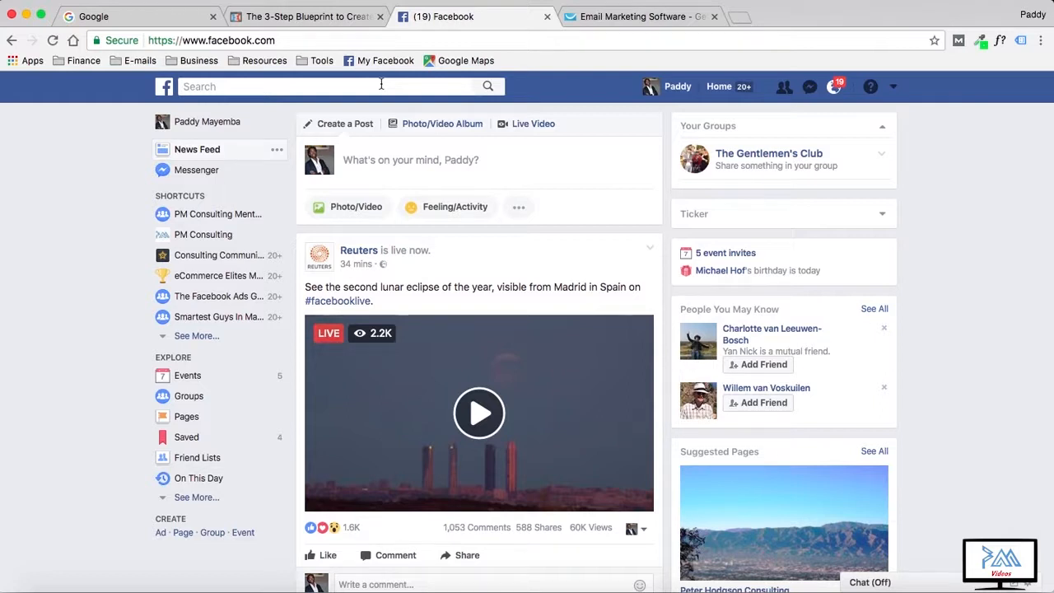
Search Facebook for "weight loss".
click(381, 84)
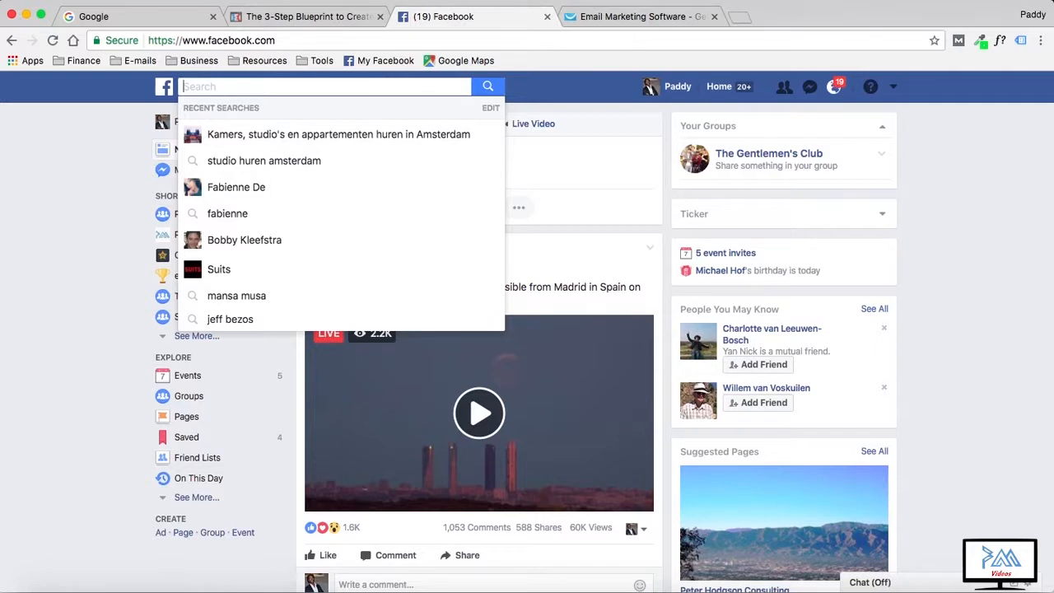
text(weight)
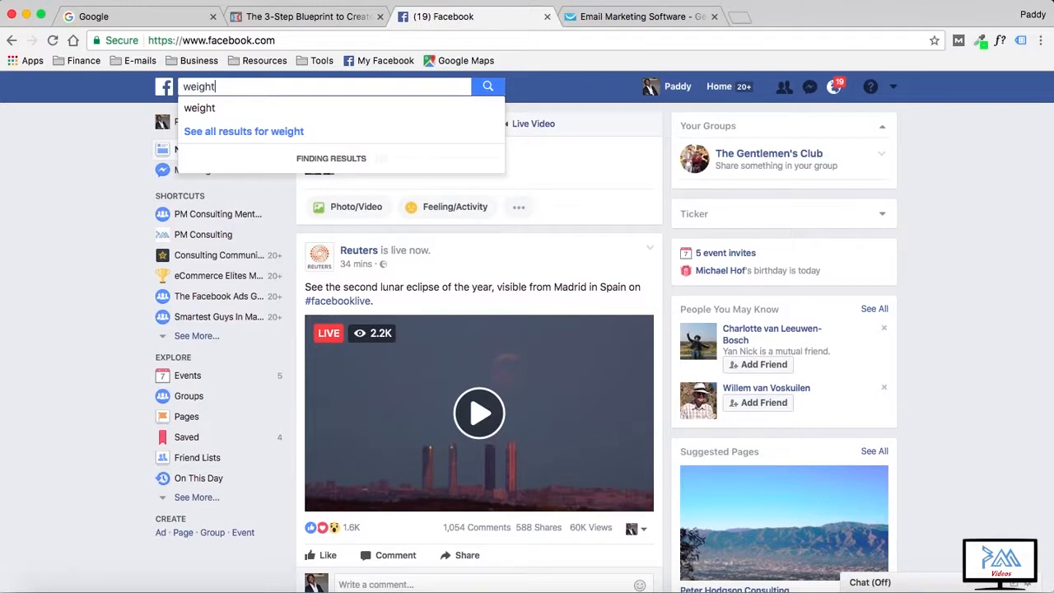
text(loss)
click(373, 134)
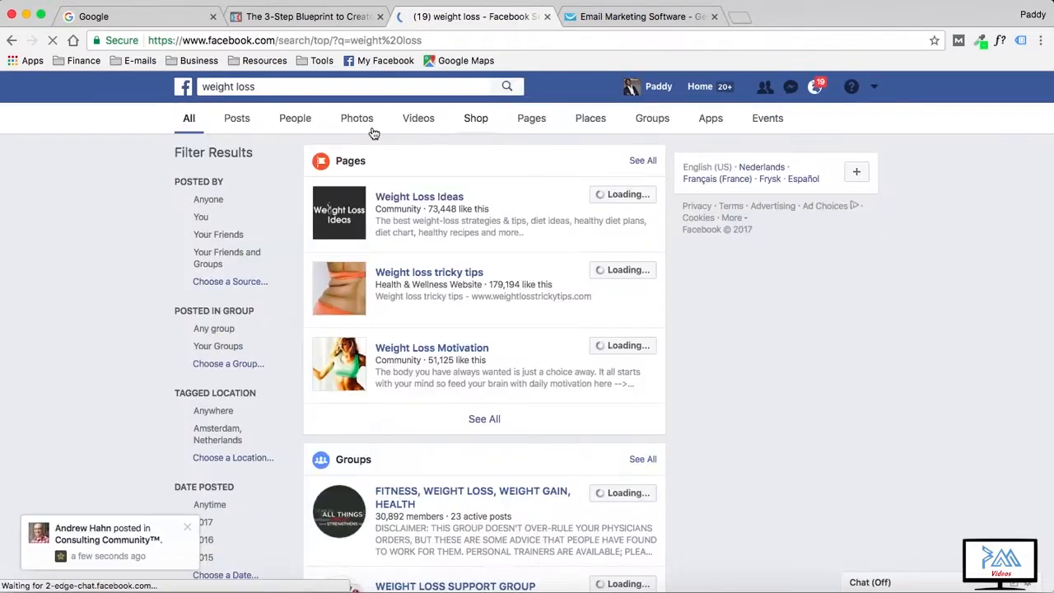
Filter the weight loss results to groups and review the listed groups' member numbers and descriptions.
click(652, 119)
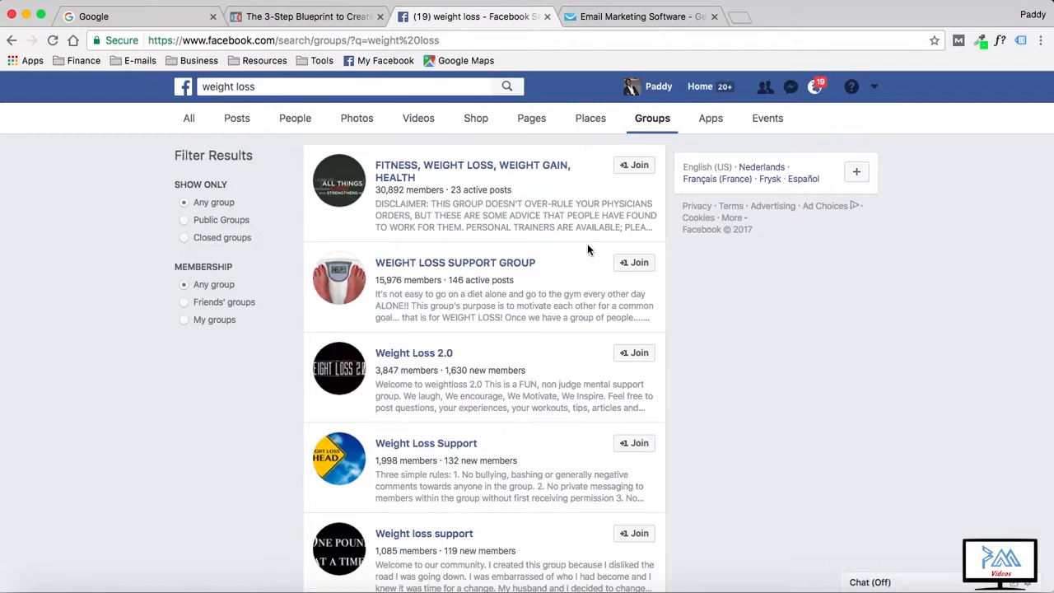
scroll(589, 317, down, 2)
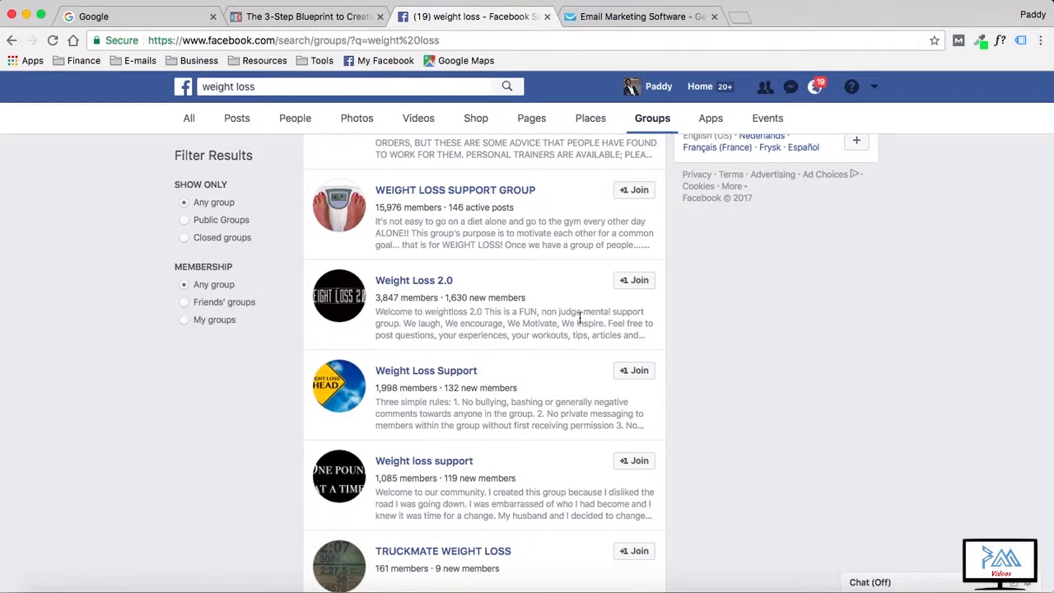
scroll(578, 306, up, 1)
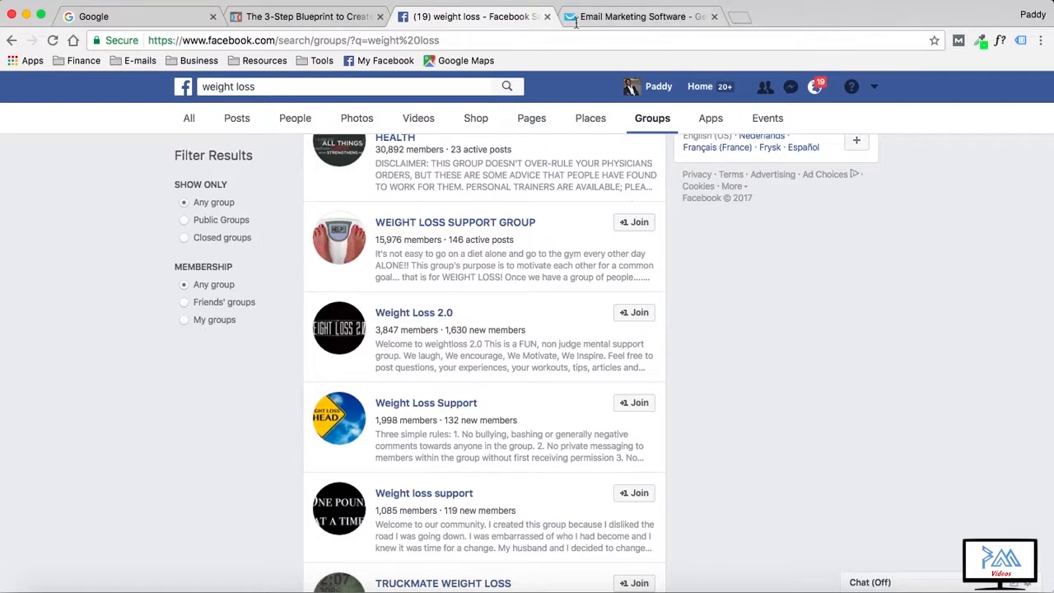
Go to youtube.com in the same browser tab and search it for "weight loss".
click(550, 50)
text(you)
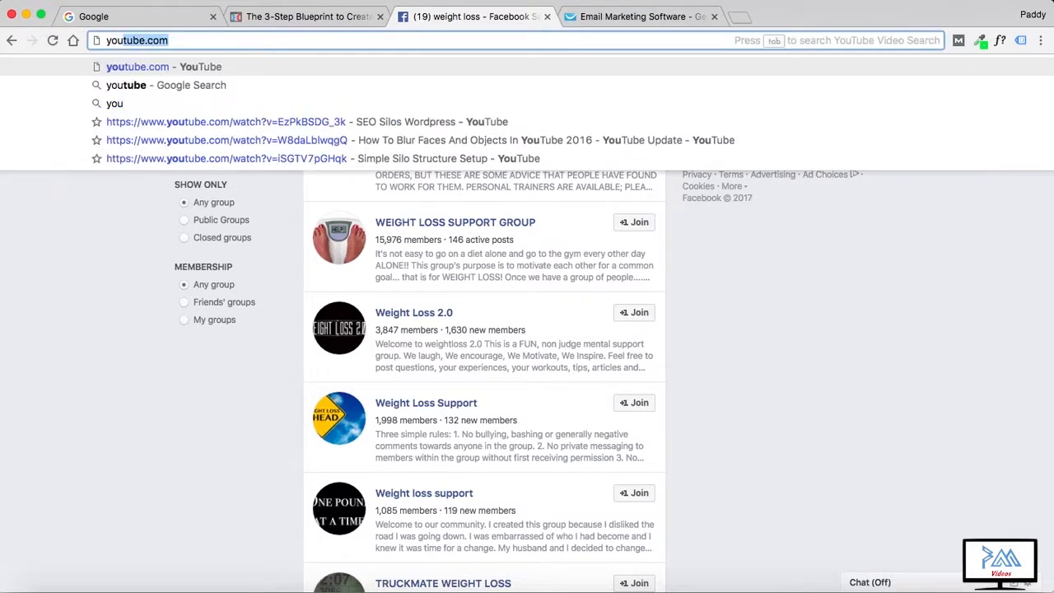
key(Return)
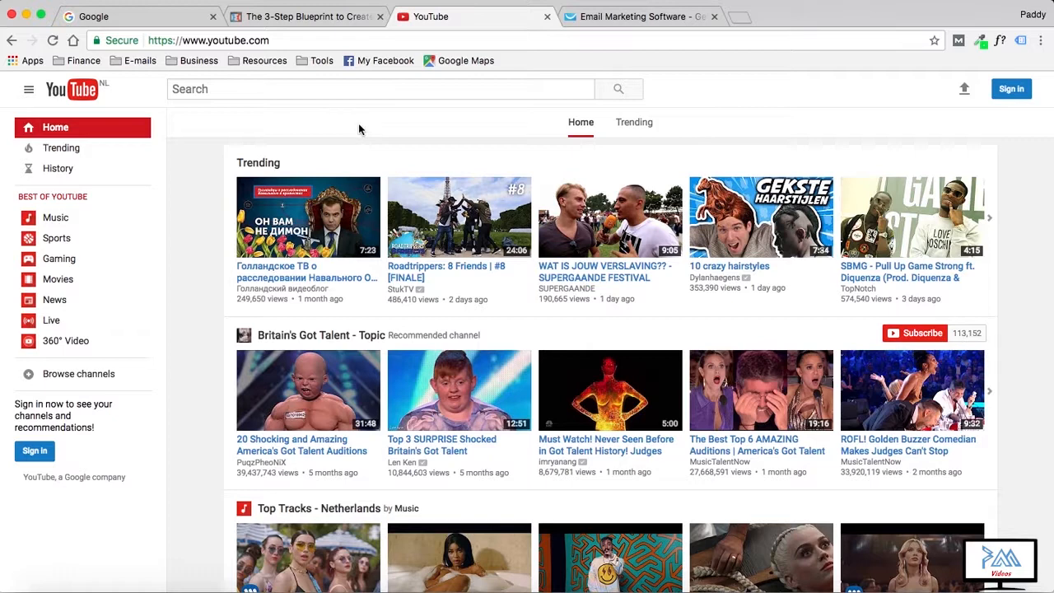
click(328, 92)
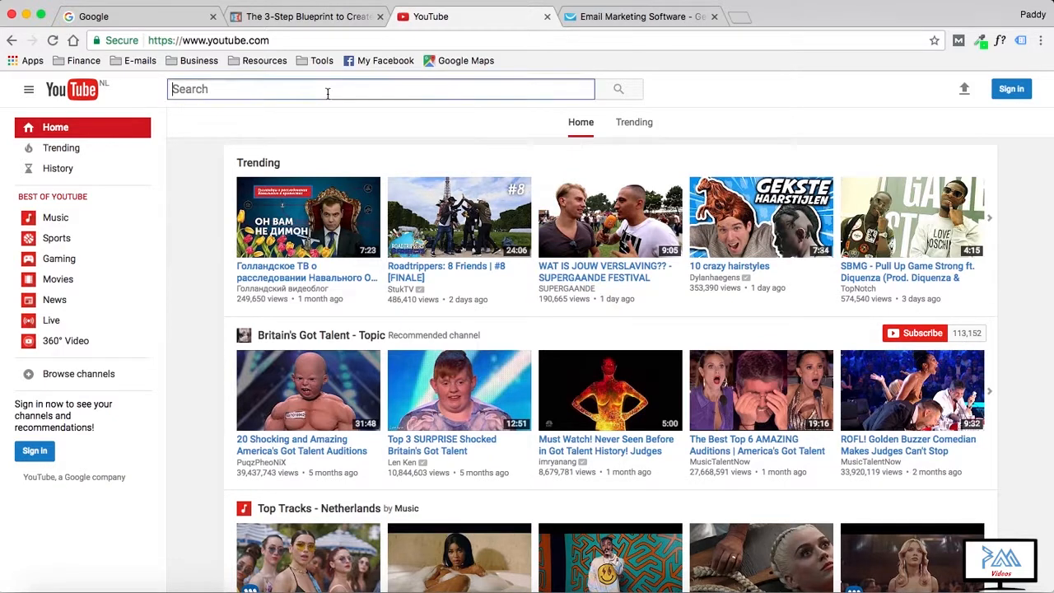
text(weig)
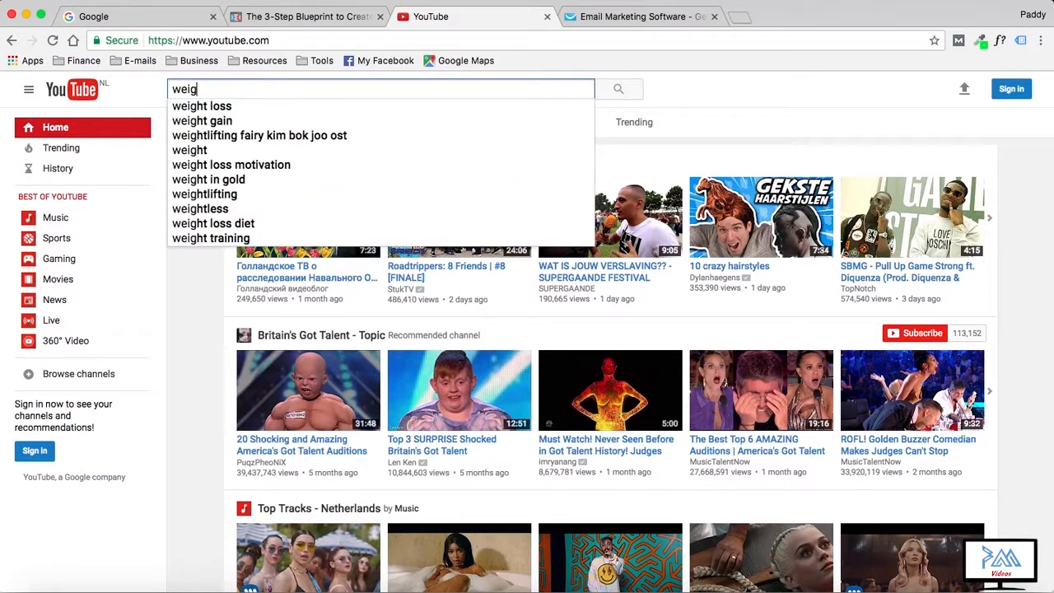
text(ht loss)
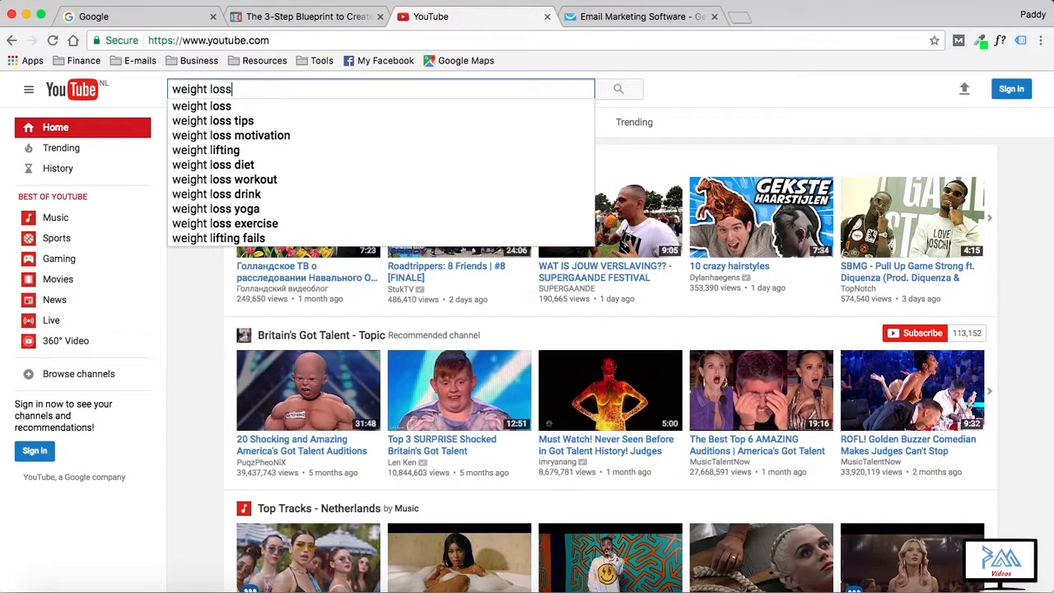
key(Return)
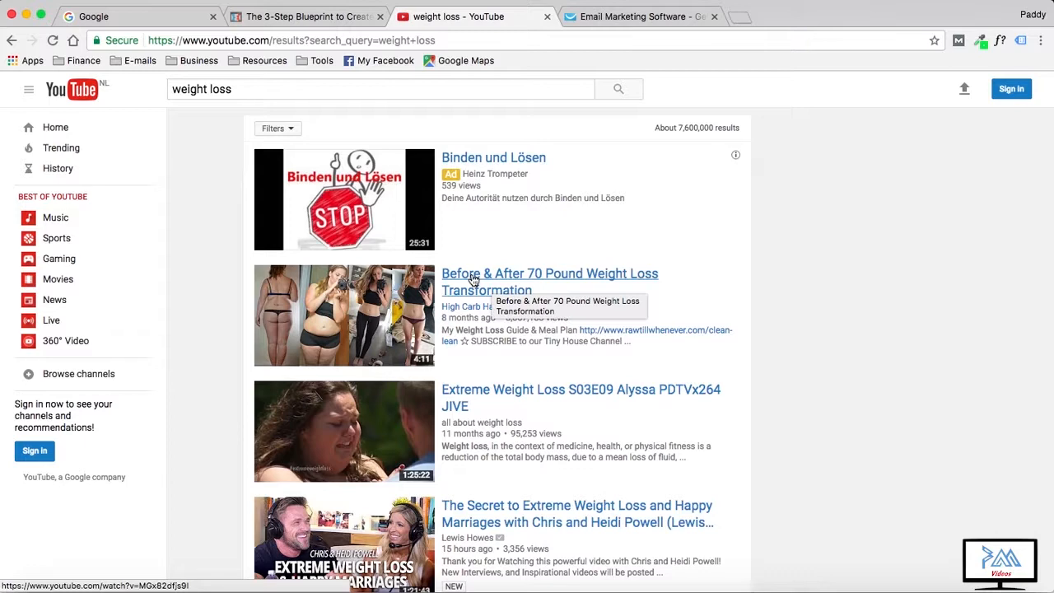
Open the video "Before & After 70 Pound Weight Loss Transformation" and examine its description and comments.
click(393, 290)
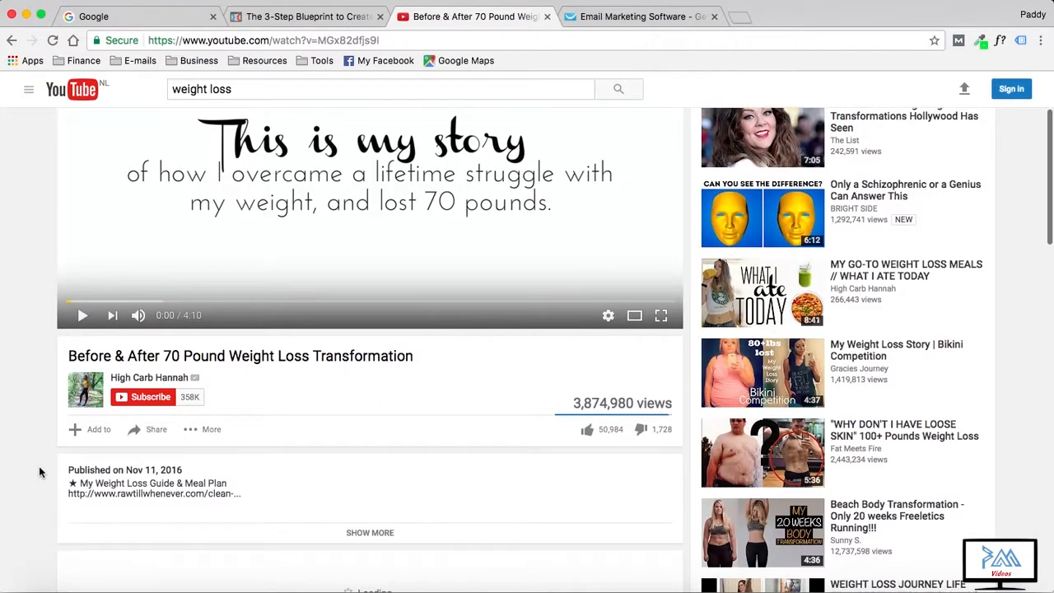
scroll(39, 466, down, 4)
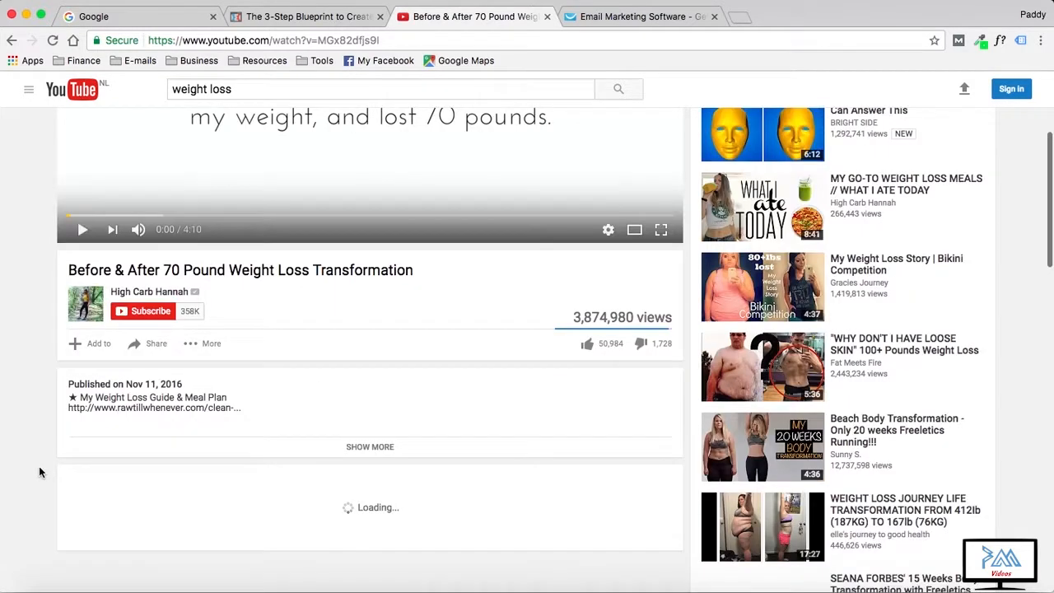
scroll(38, 472, down, 2)
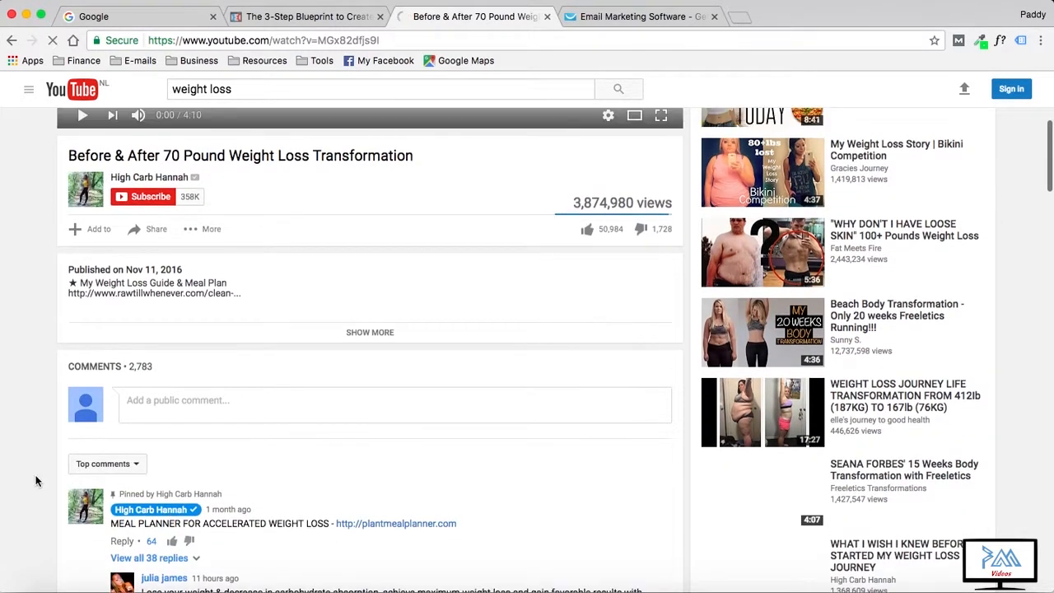
scroll(36, 481, up, 3)
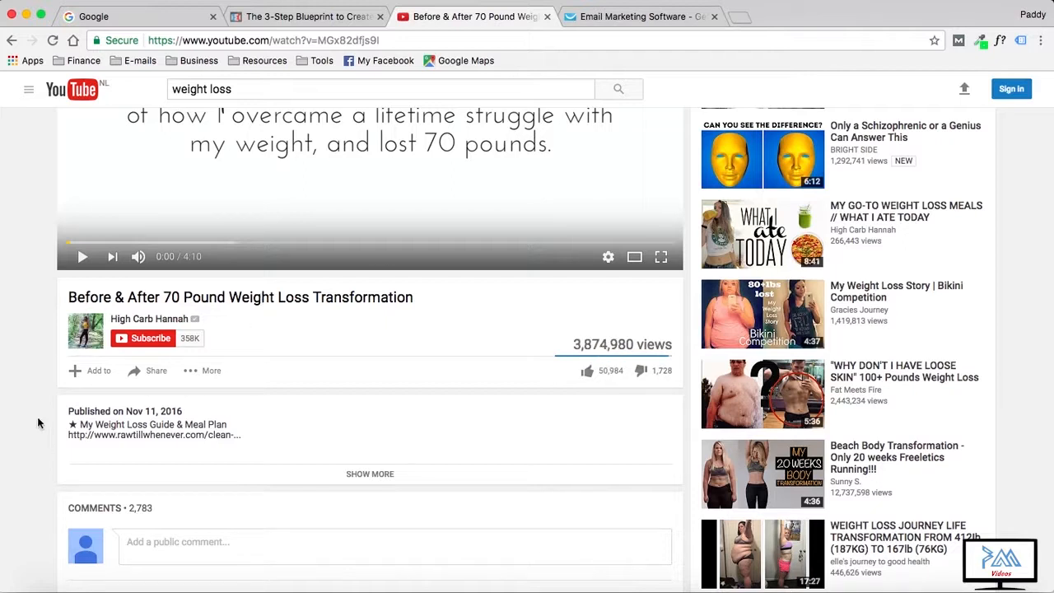
scroll(32, 429, down, 3)
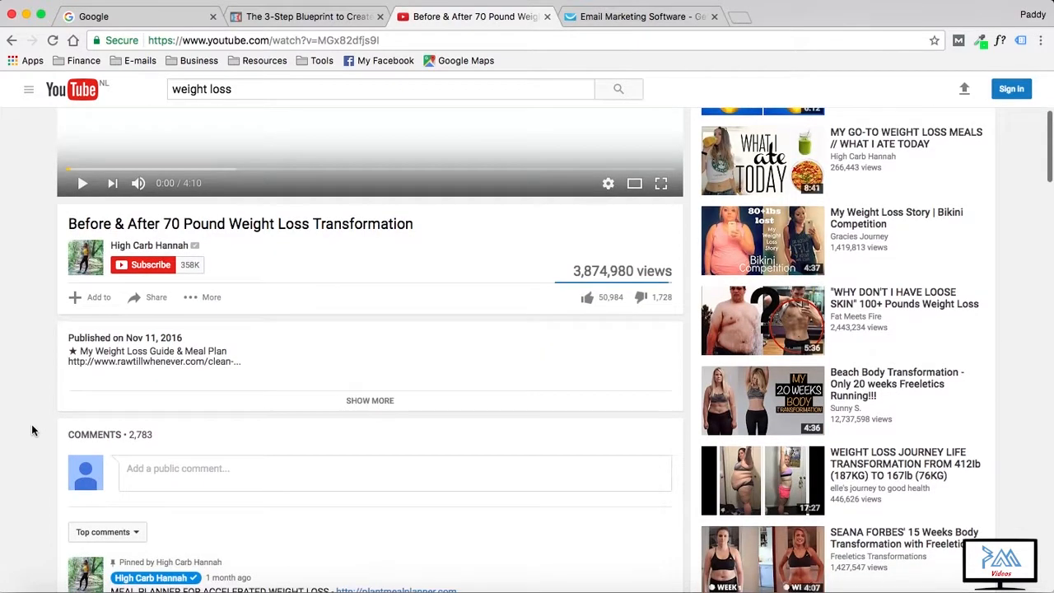
scroll(33, 429, down, 5)
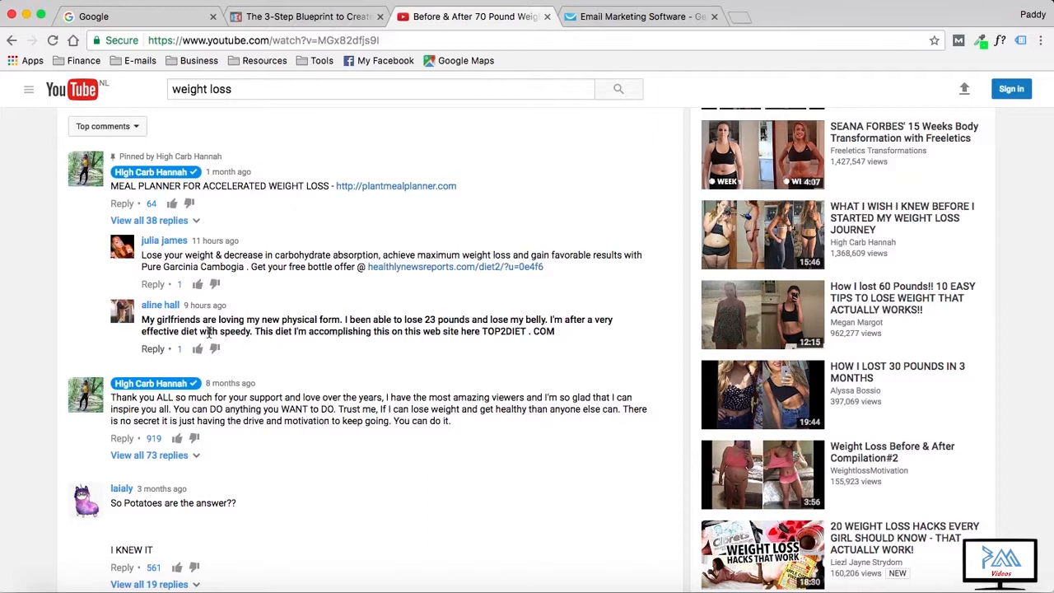
Switch to the Google page, search for "weight loss forum" and open the Weight Loss Support Forum result in a new tab.
click(424, 39)
click(149, 18)
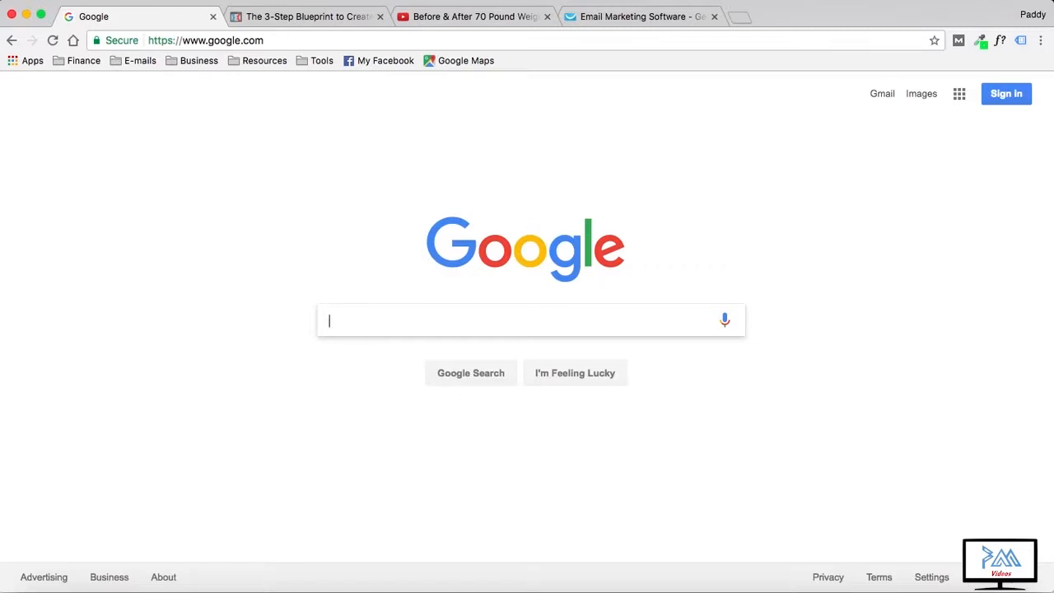
text(weight loss for)
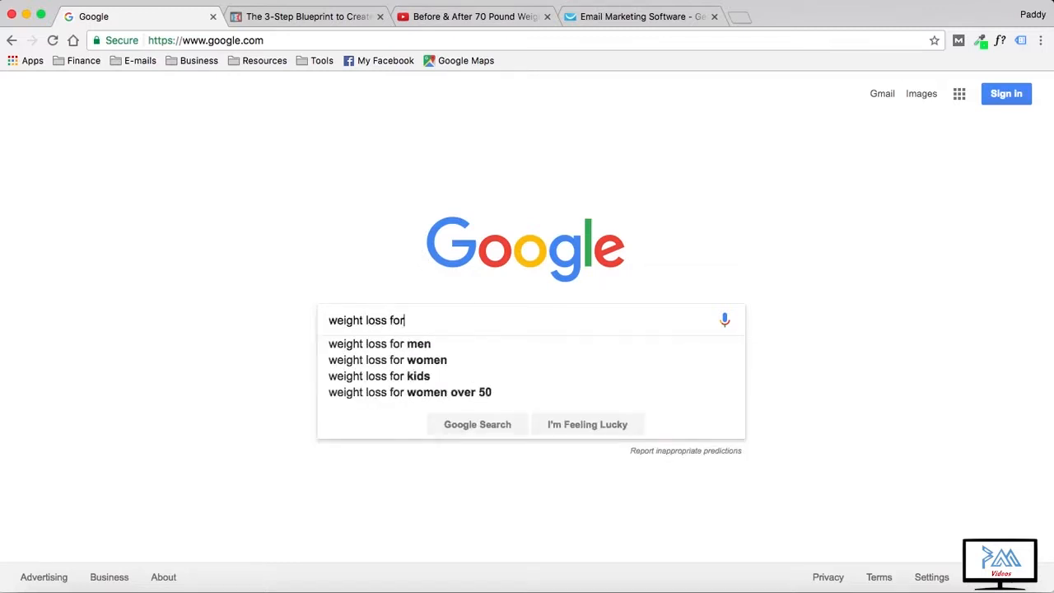
text(um)
key(Return)
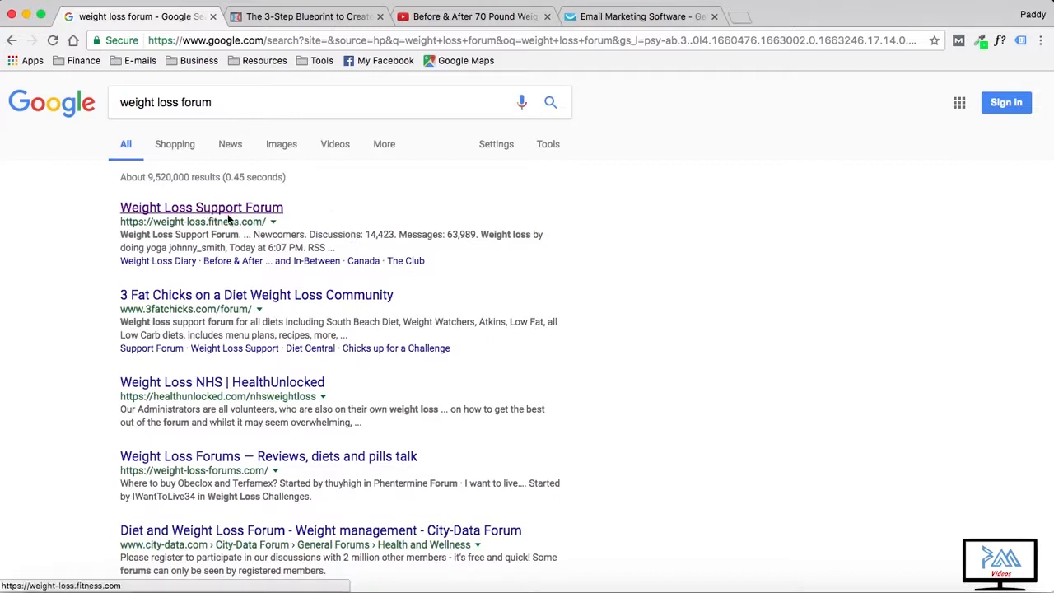
right_click(211, 213)
click(256, 214)
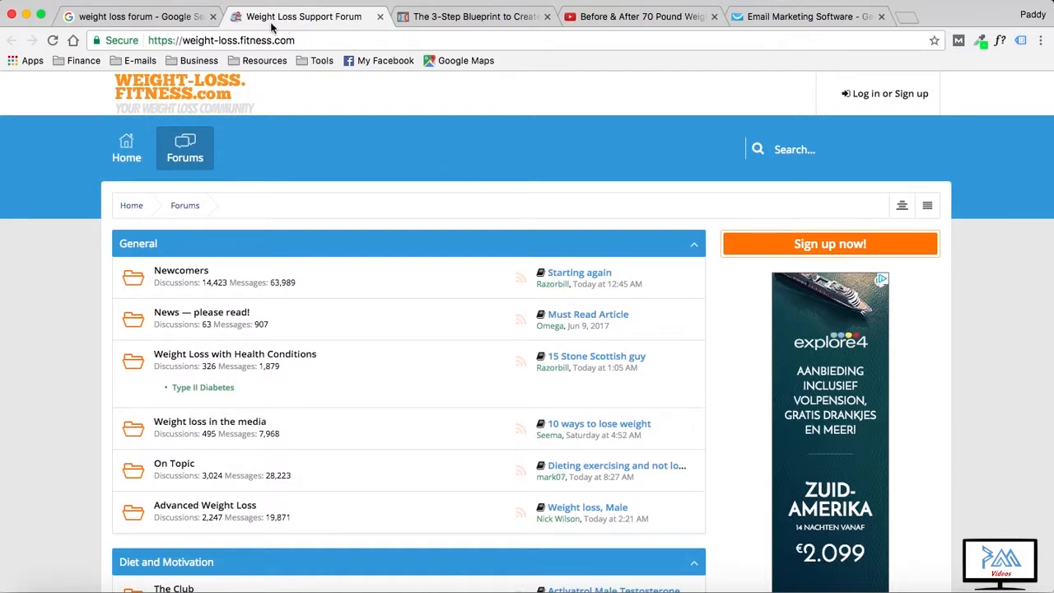
Load leadpages.net in the forum's tab, look at the open 3-Step Blueprint opt-in page as an example, and return to Leadpages.
click(311, 39)
text(lea)
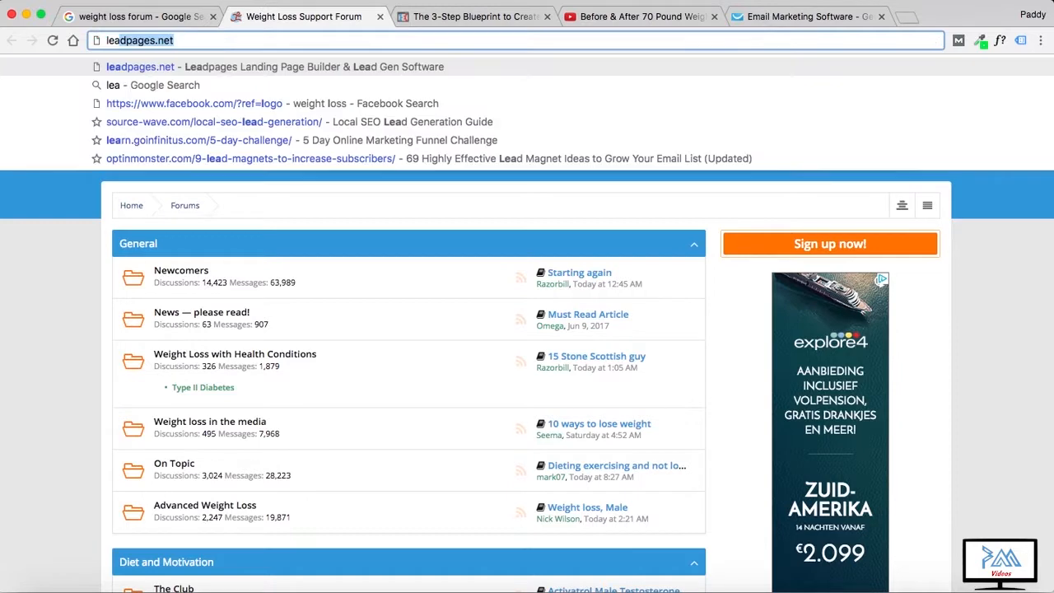
text(dp)
key(Return)
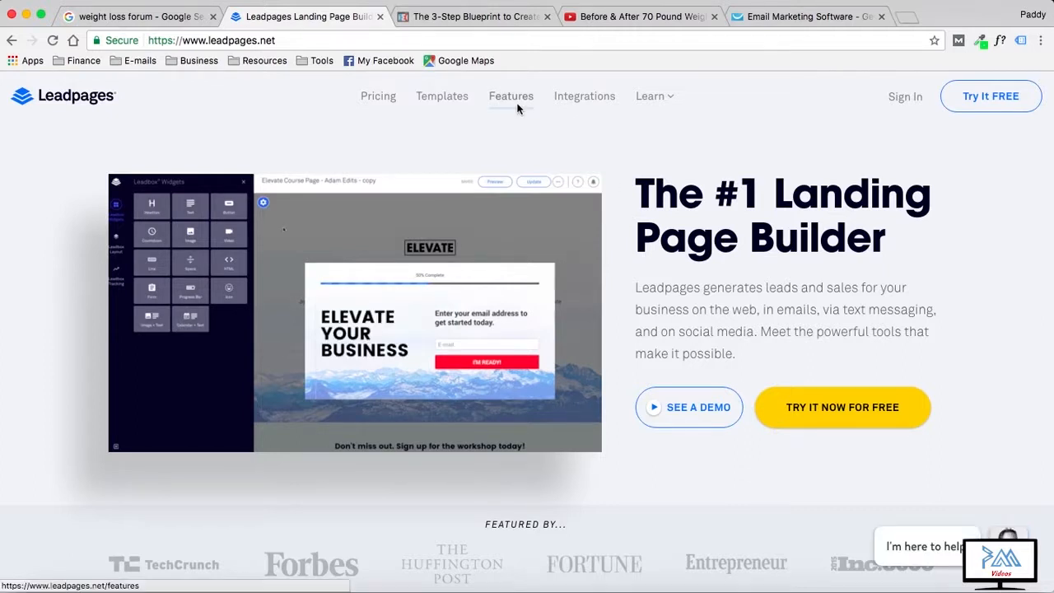
click(473, 16)
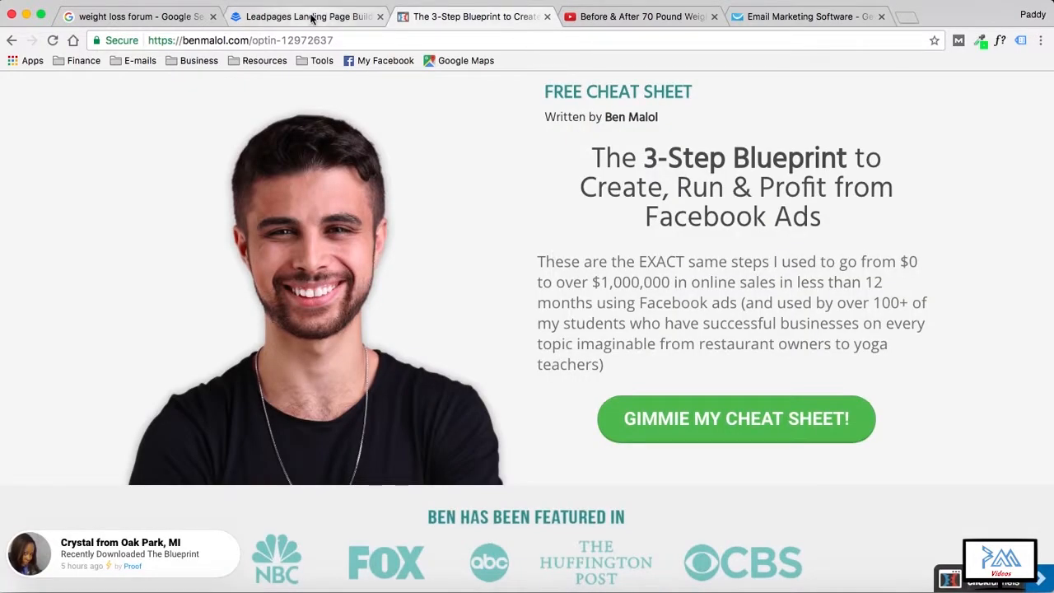
click(312, 17)
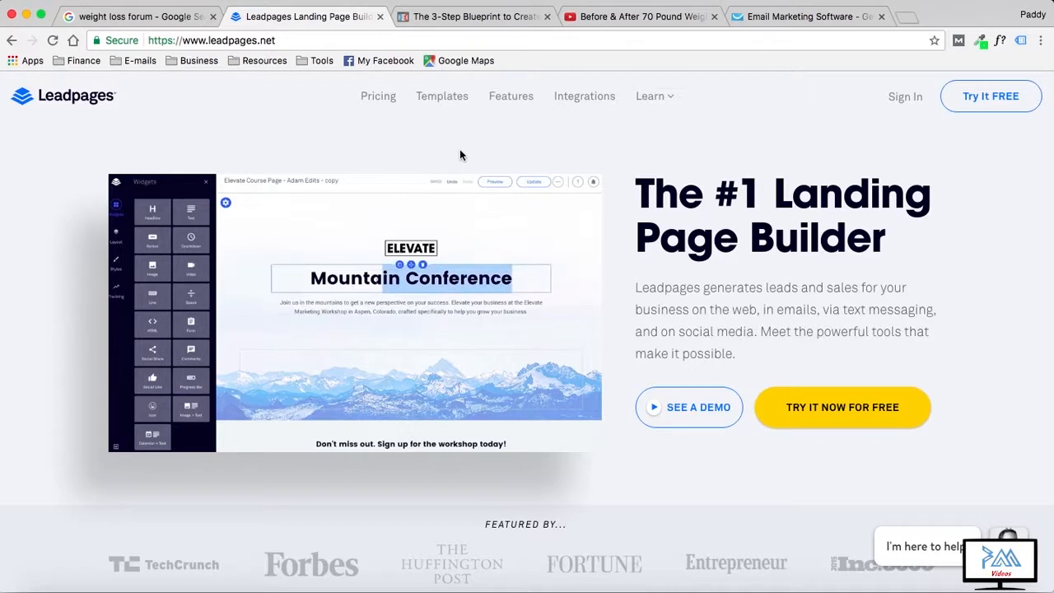
Go to optimizepress.com in the Leadpages tab and examine the home page's overview of what can be created with OptimizePress.
click(323, 44)
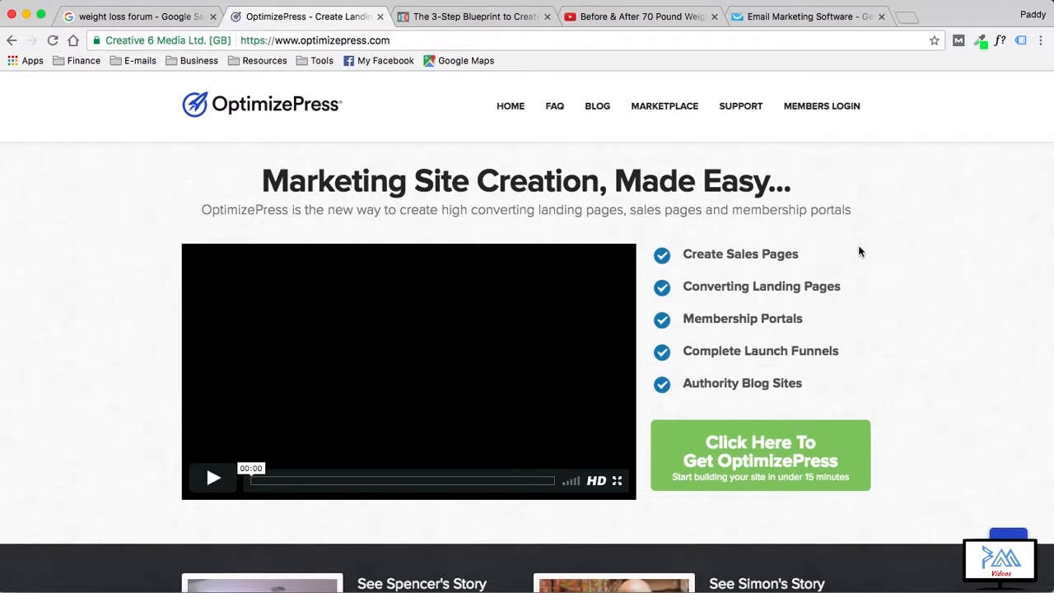
scroll(870, 272, down, 1)
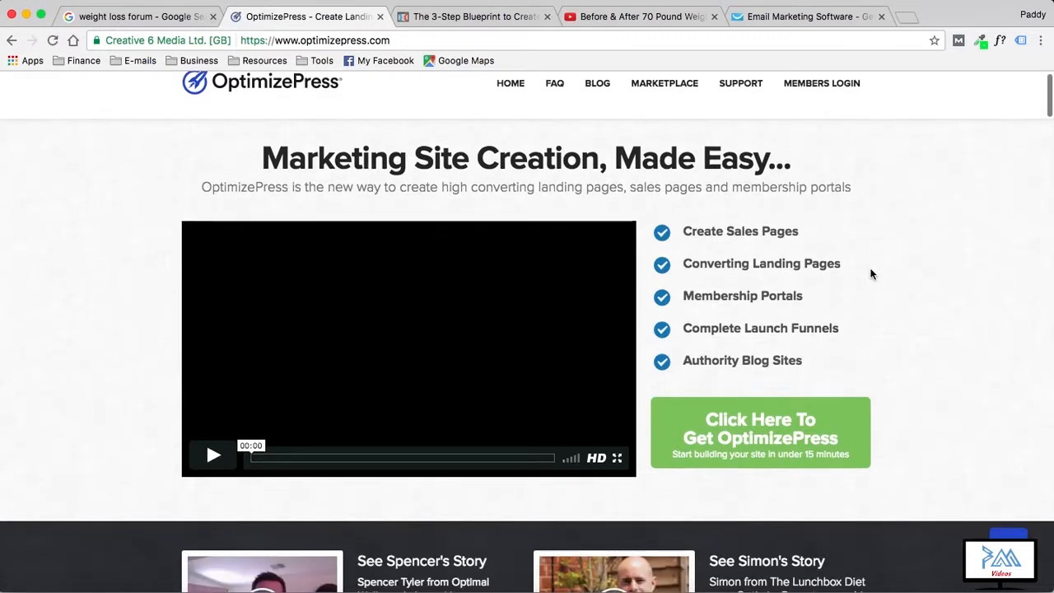
scroll(870, 273, down, 2)
scroll(870, 274, down, 8)
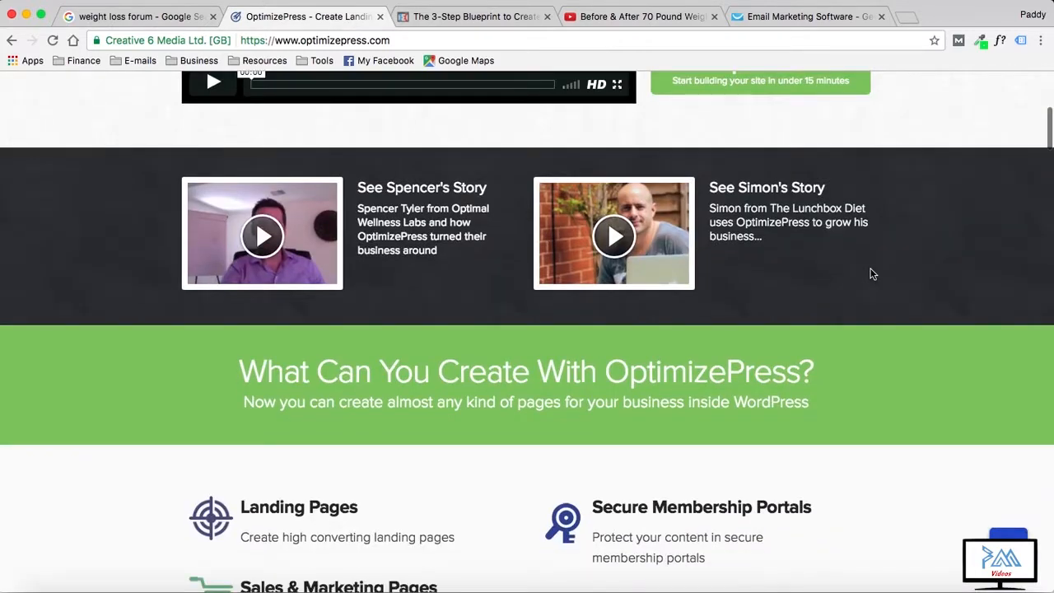
scroll(871, 274, down, 4)
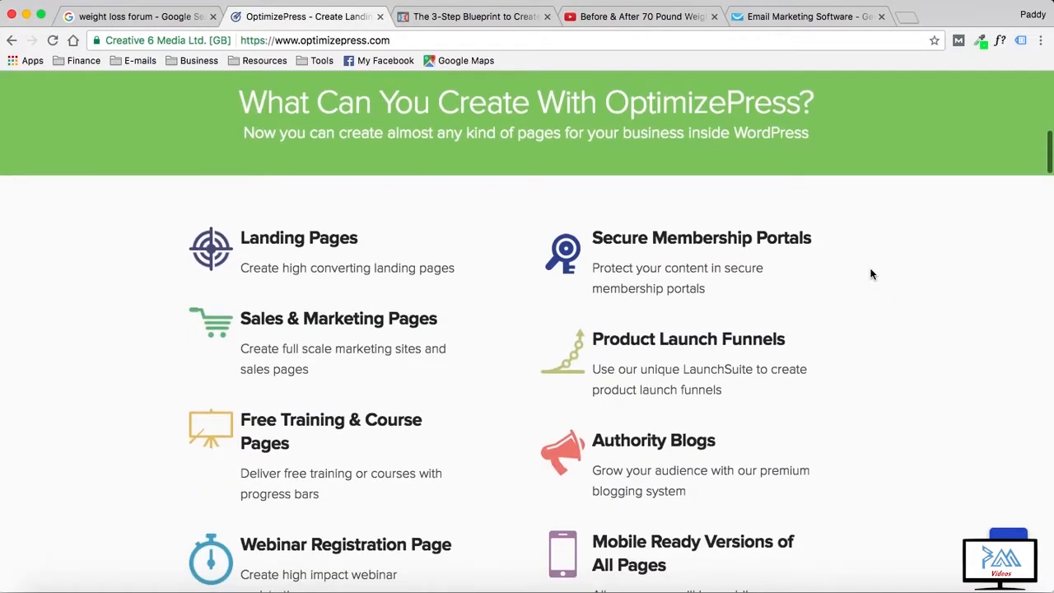
scroll(871, 267, down, 4)
scroll(871, 267, up, 1)
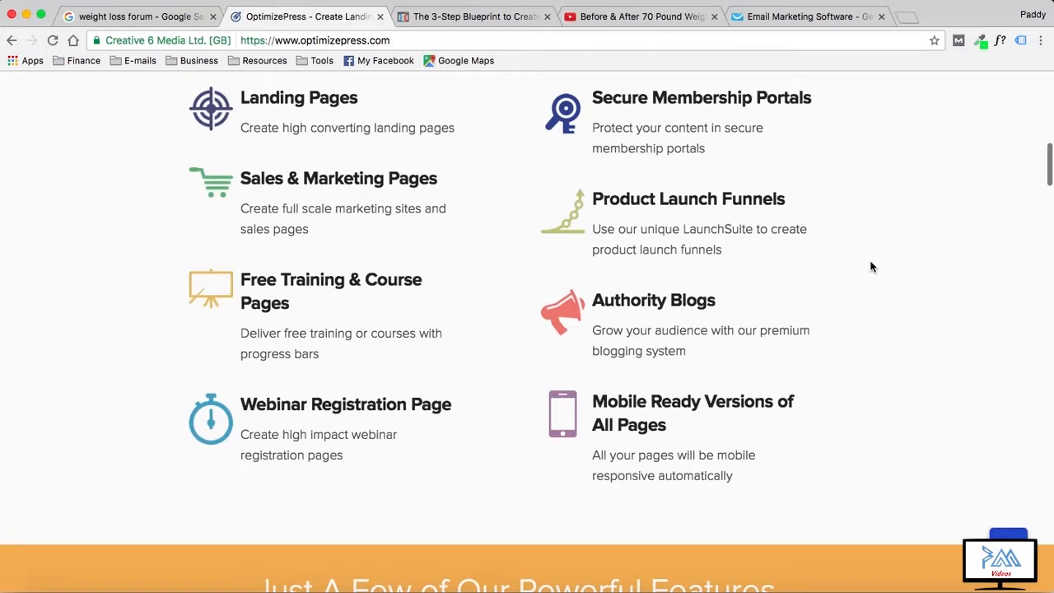
scroll(871, 266, up, 1)
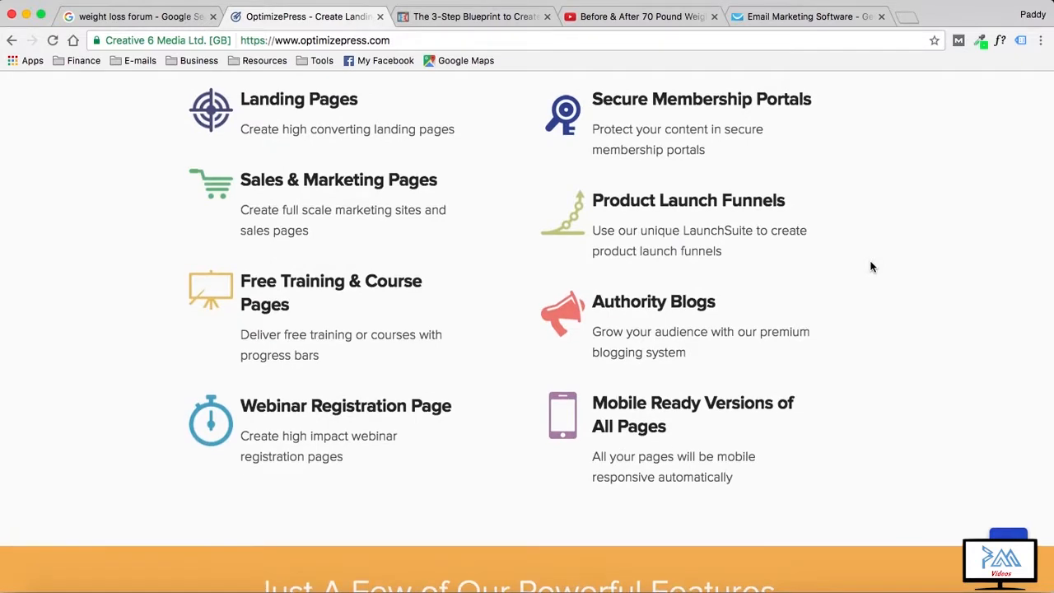
scroll(872, 272, up, 3)
scroll(873, 278, up, 10)
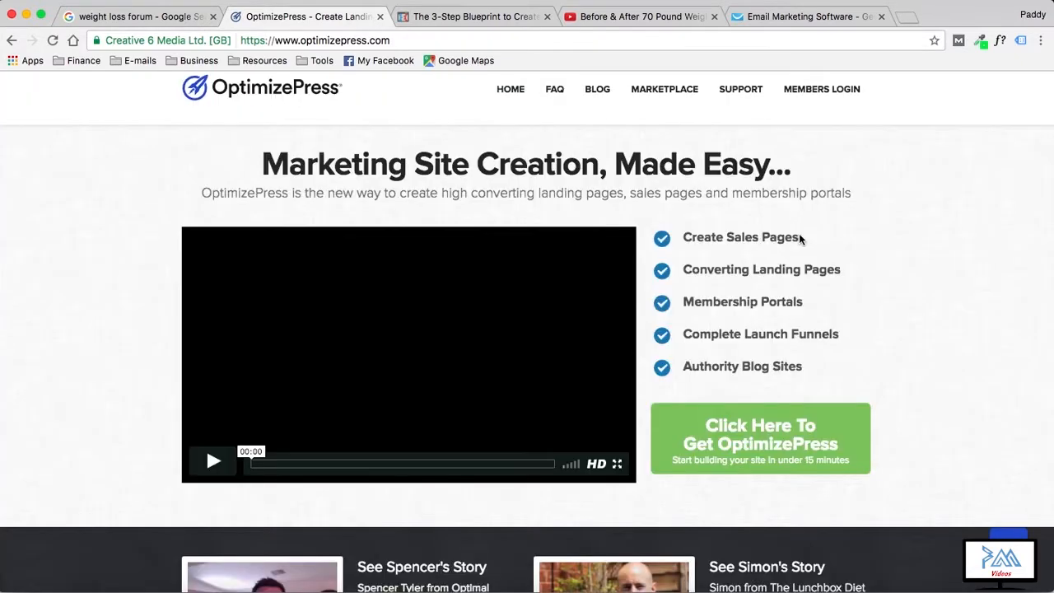
scroll(905, 267, up, 2)
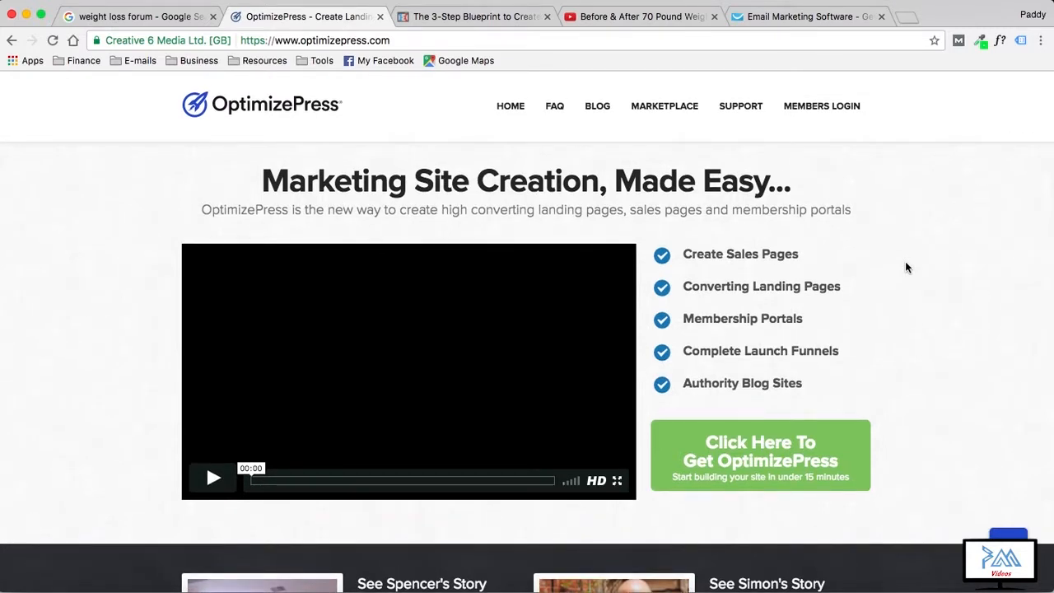
scroll(904, 266, up, 2)
scroll(820, 268, down, 1)
scroll(819, 269, down, 5)
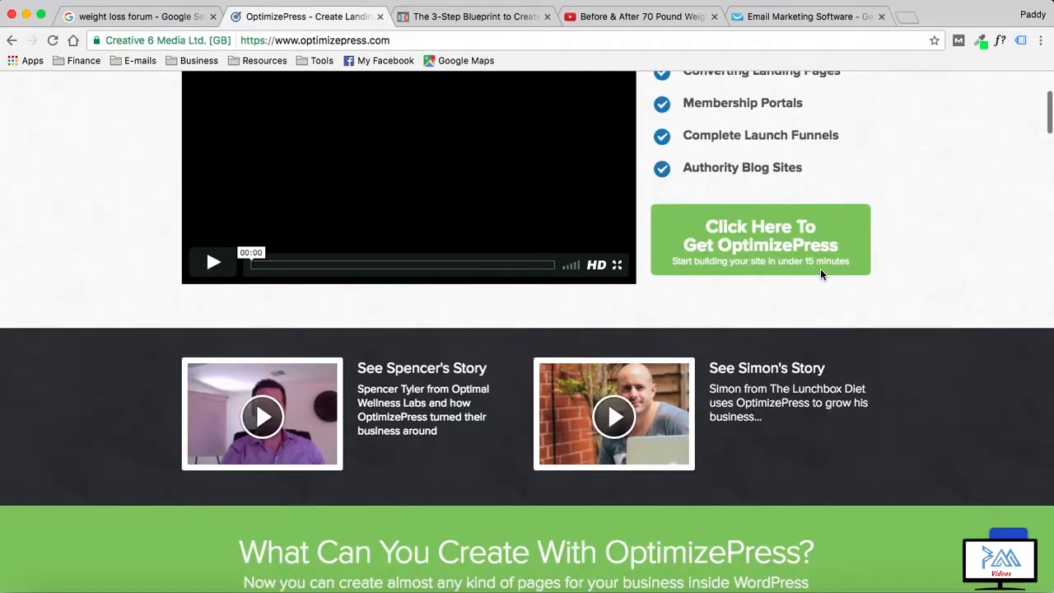
Finish looking over the OptimizePress home page, and go to clickfunnels.com to examine its home page.
scroll(820, 269, down, 3)
scroll(820, 268, up, 6)
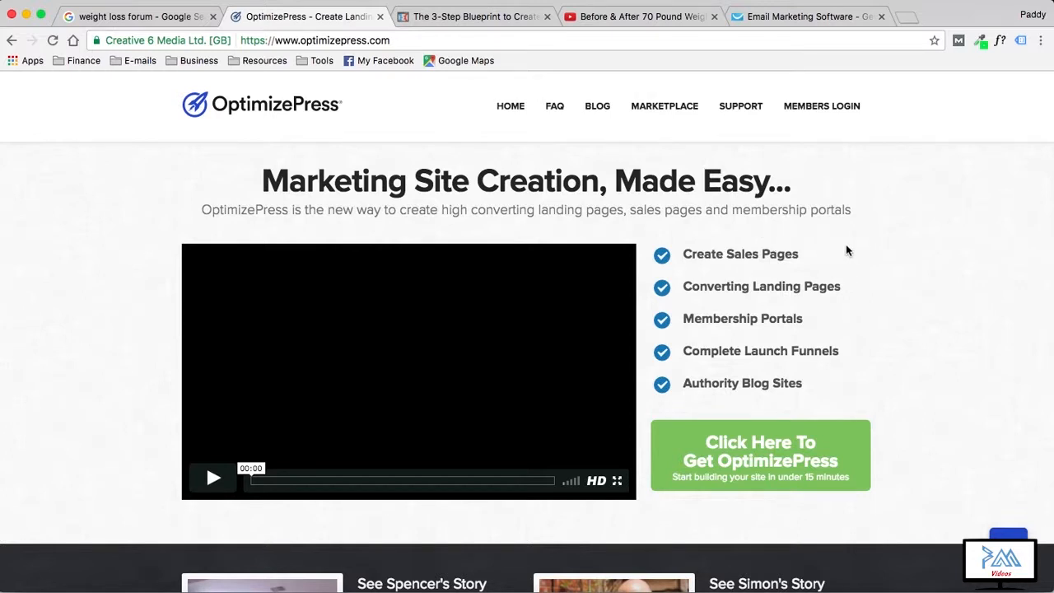
click(438, 40)
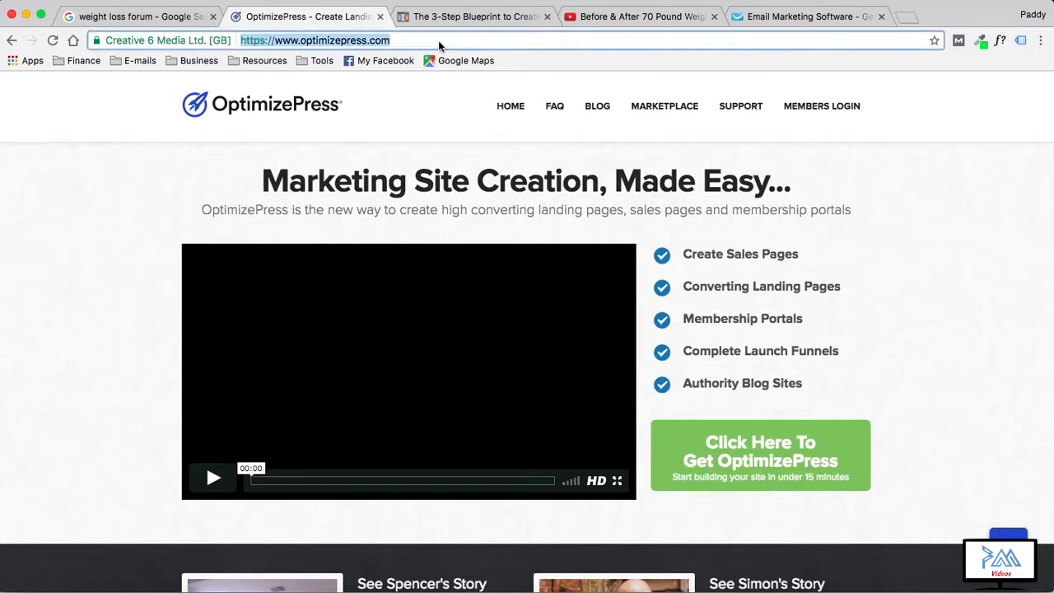
text(clickfunnels)
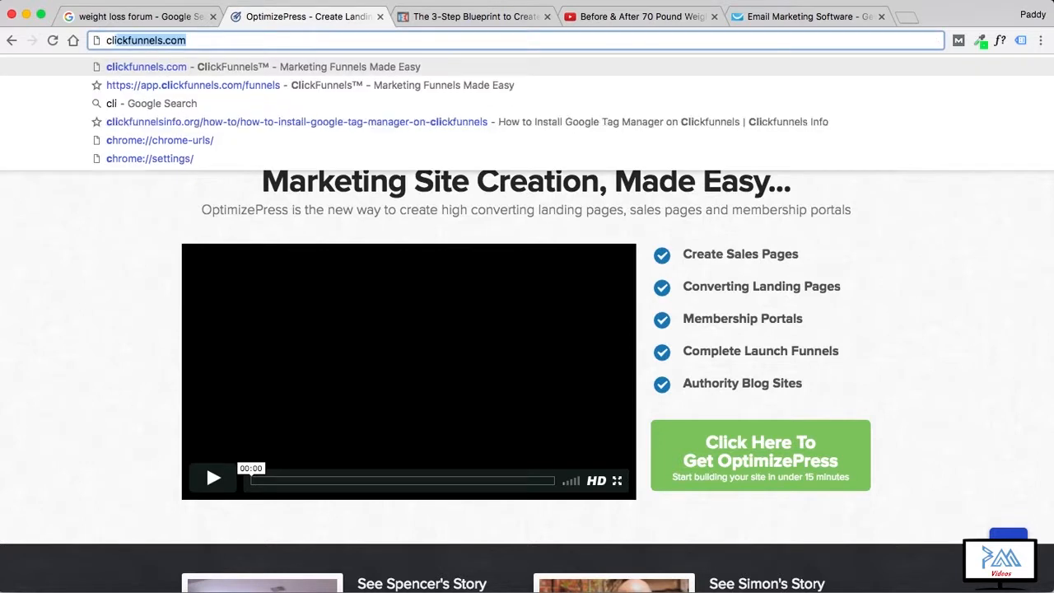
key(Return)
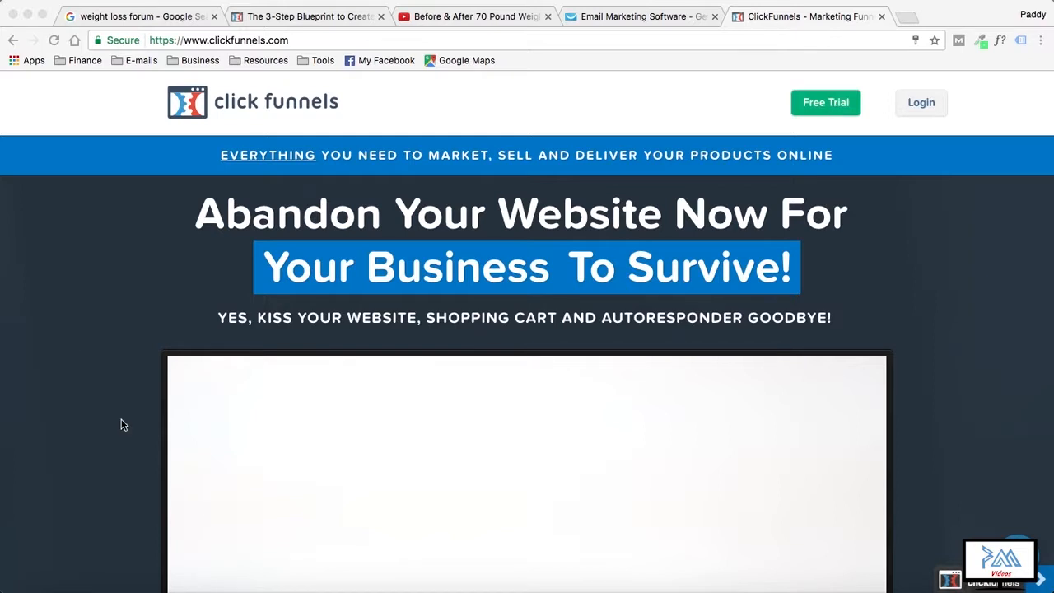
scroll(500, 485, down, 4)
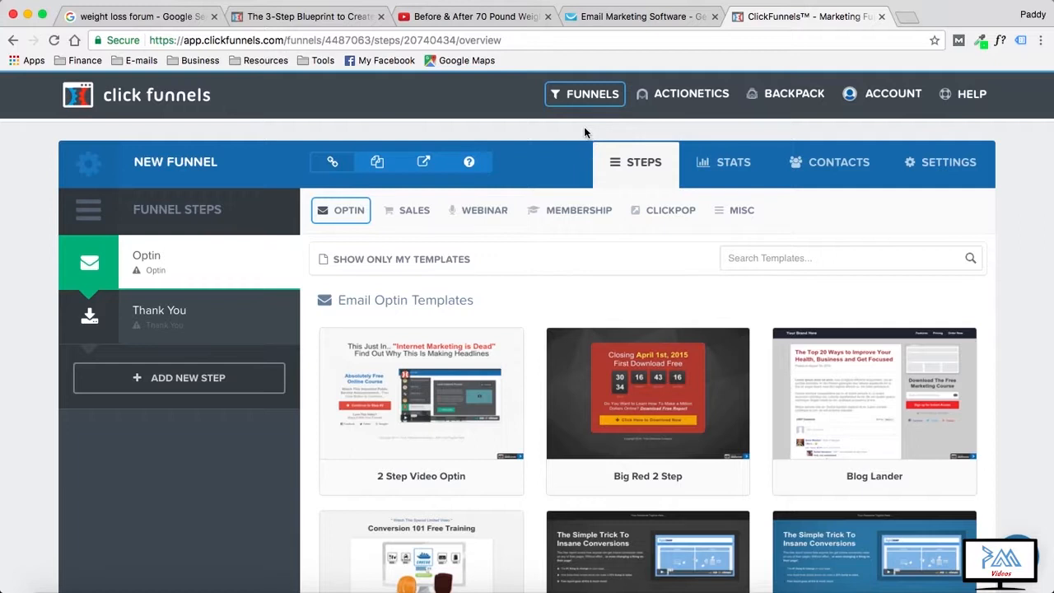
Start adding a new funnel in ClickFunnels and choose Collect Emails as its goal.
click(609, 90)
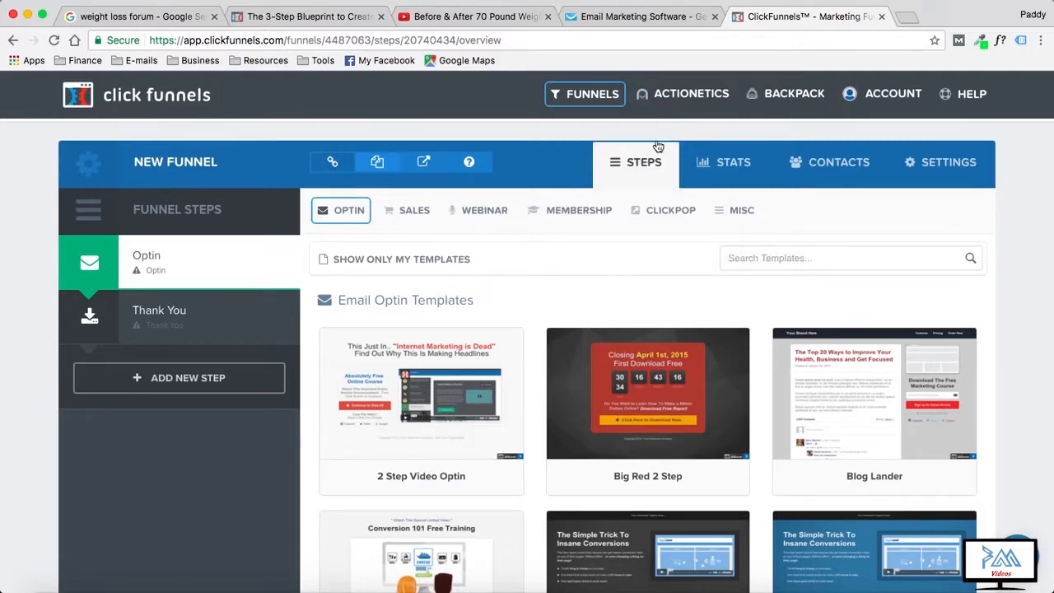
click(607, 232)
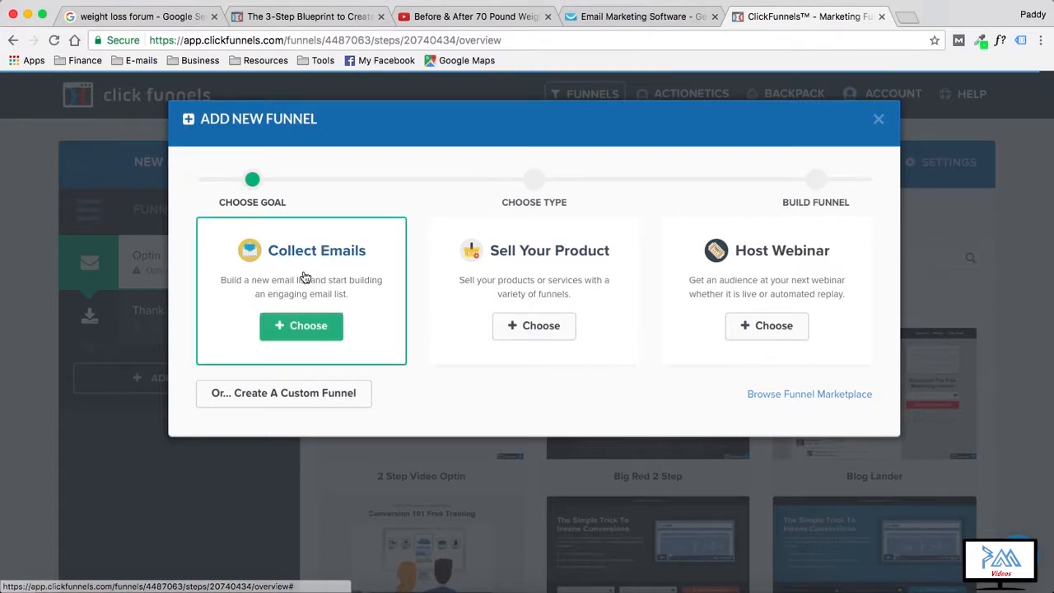
click(302, 325)
Name the email optin funnel "new funnel creation" and build it.
click(316, 261)
click(316, 261)
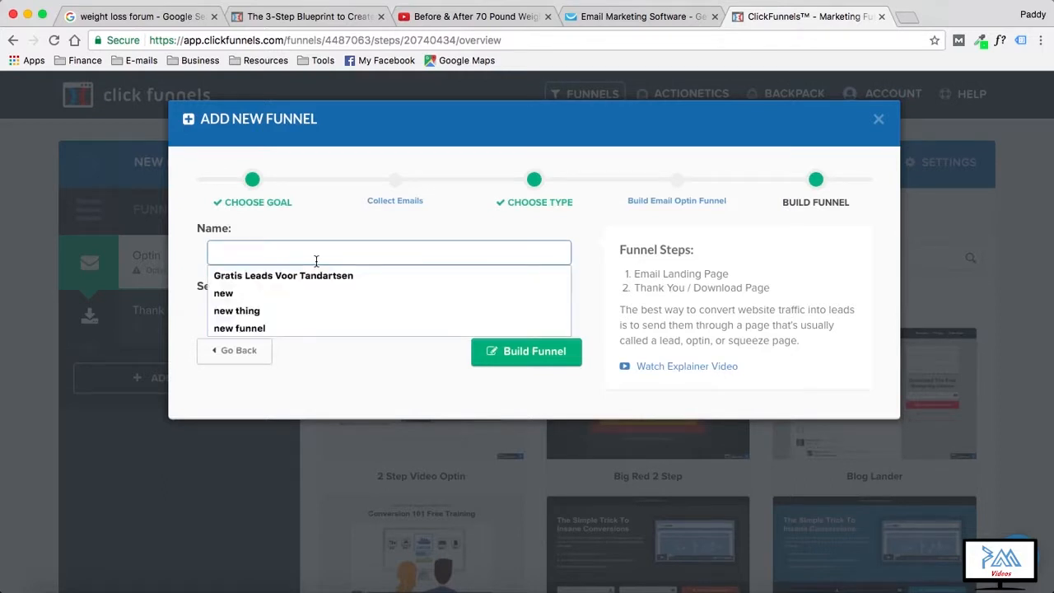
key(Escape)
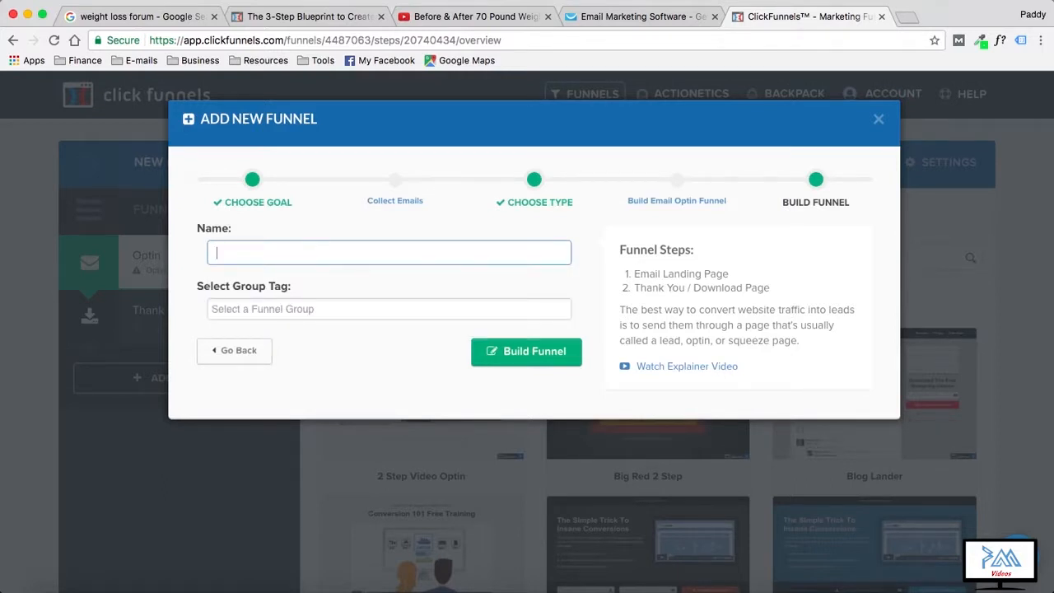
text(newc)
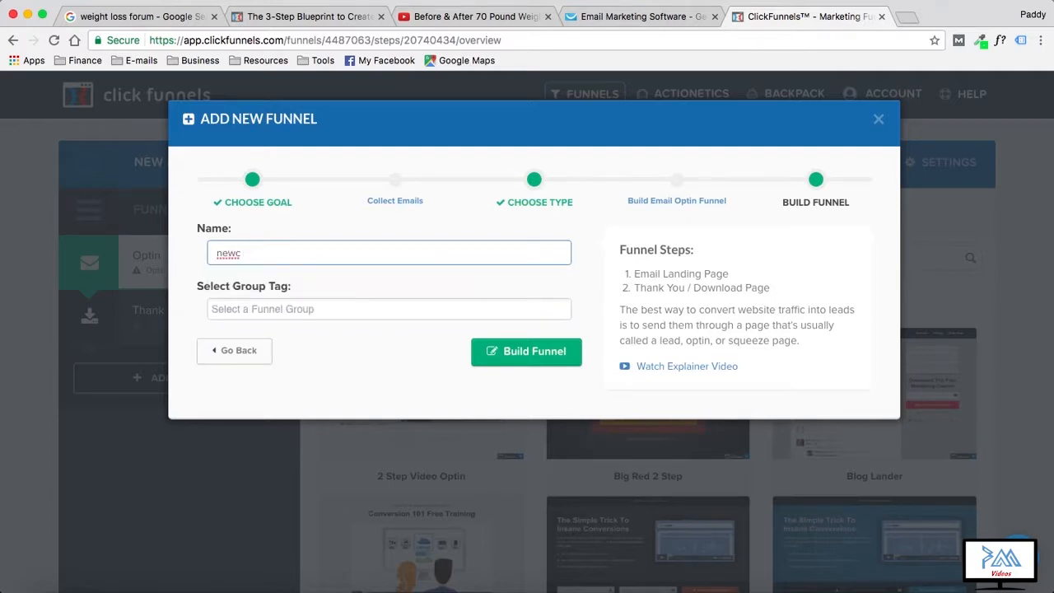
key(BackSpace)
text(fu)
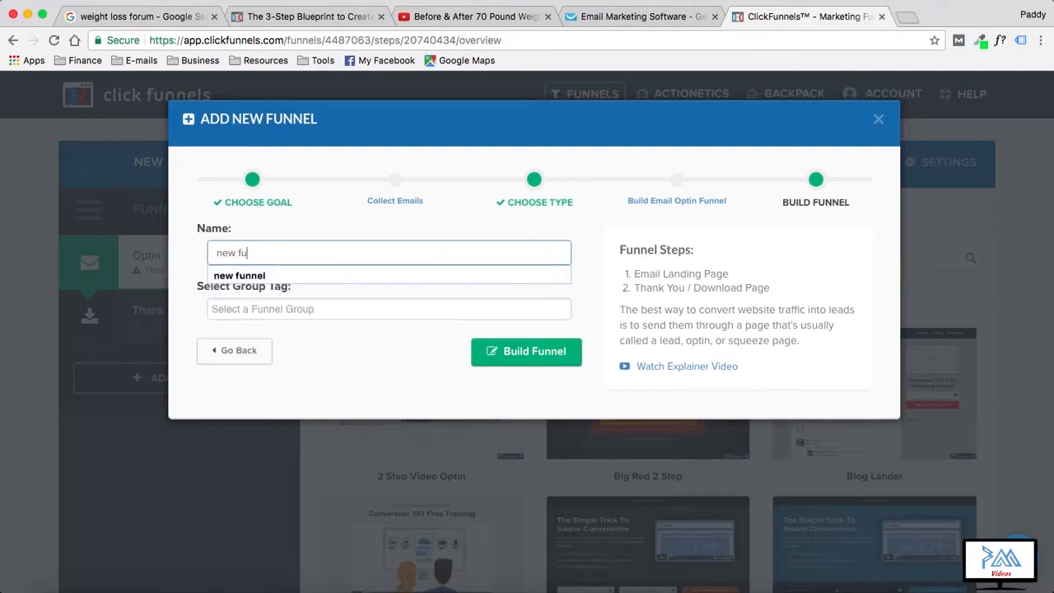
text(nnel crea)
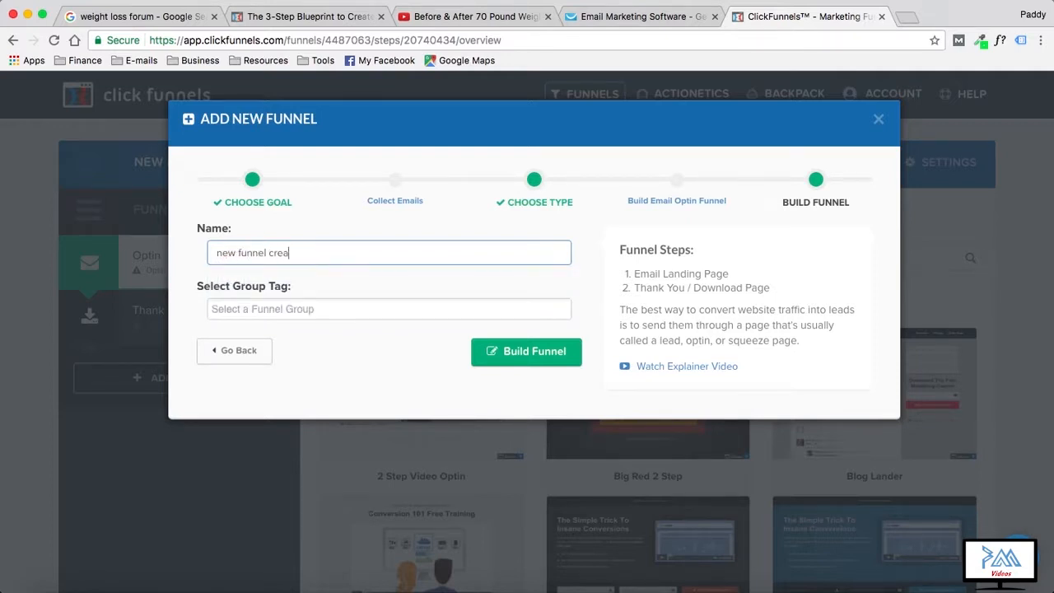
text(tion)
click(539, 353)
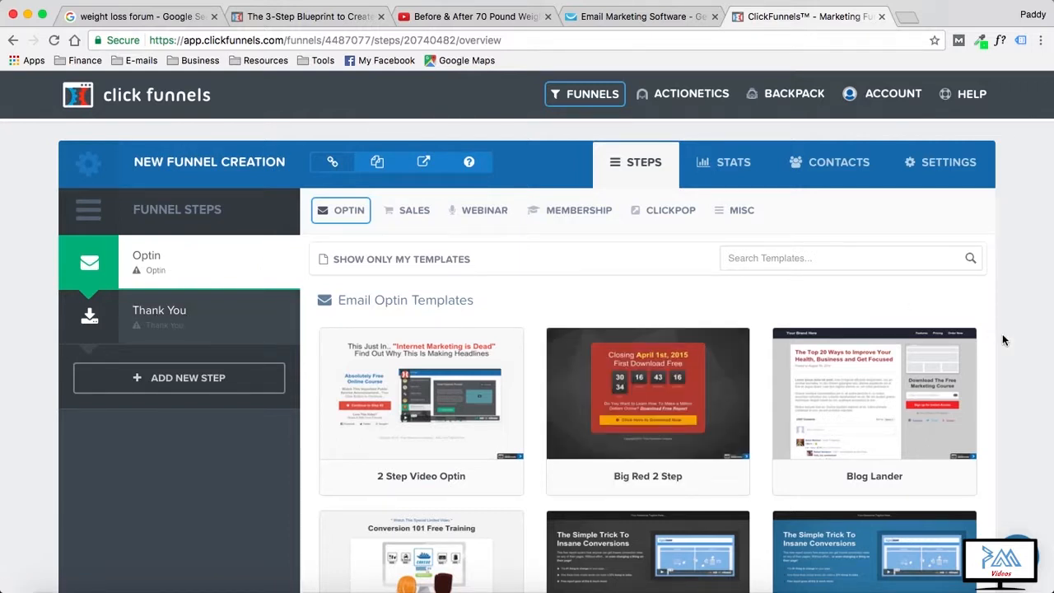
Select the Dark Big Headline template for the Optin step and open the page for editing.
scroll(1002, 334, down, 5)
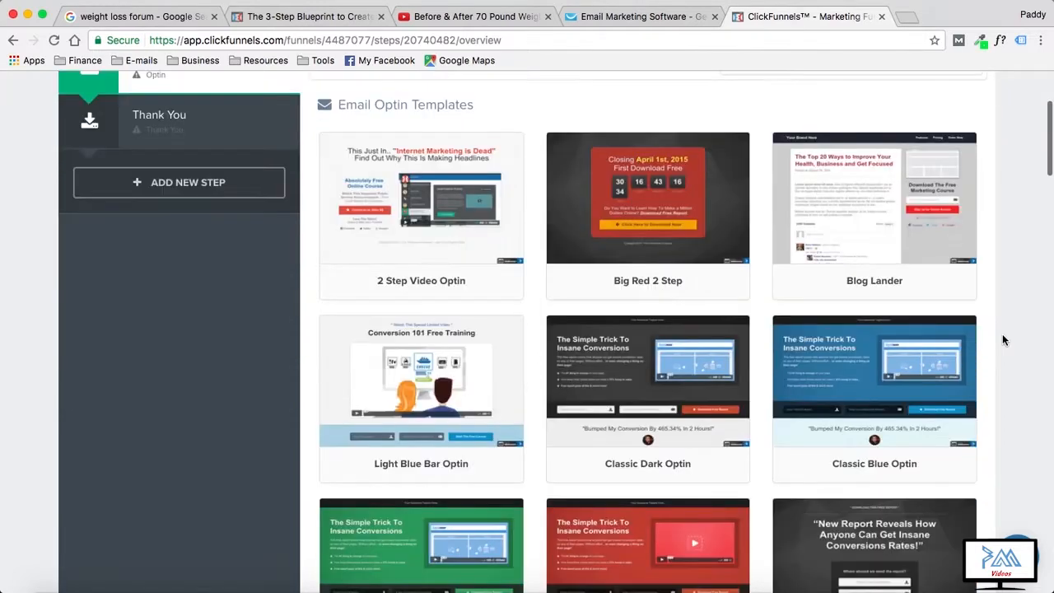
scroll(1001, 333, down, 2)
scroll(1001, 333, down, 2)
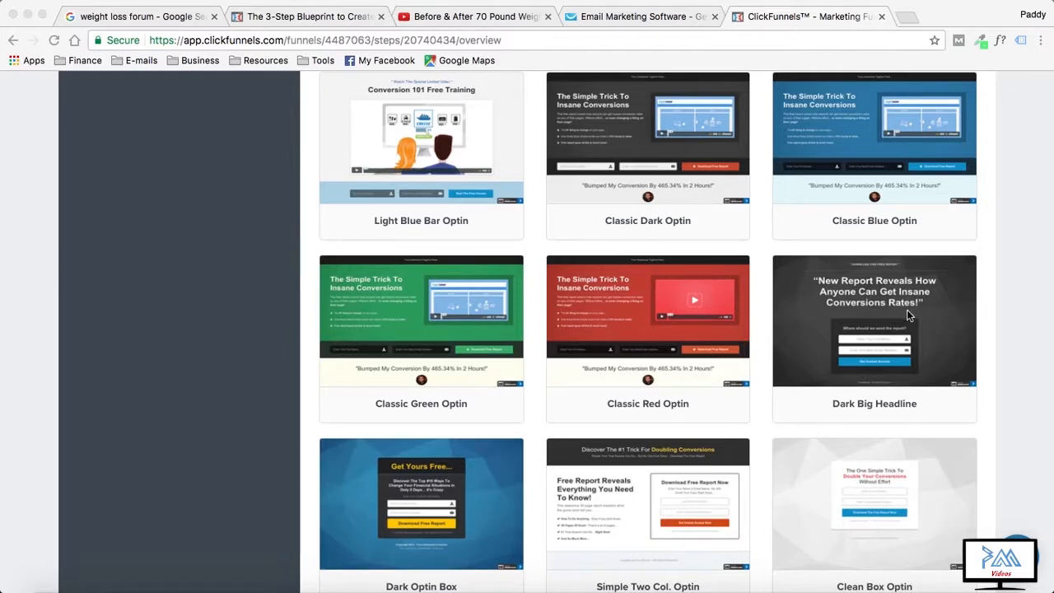
click(873, 326)
mouse_move(908, 333)
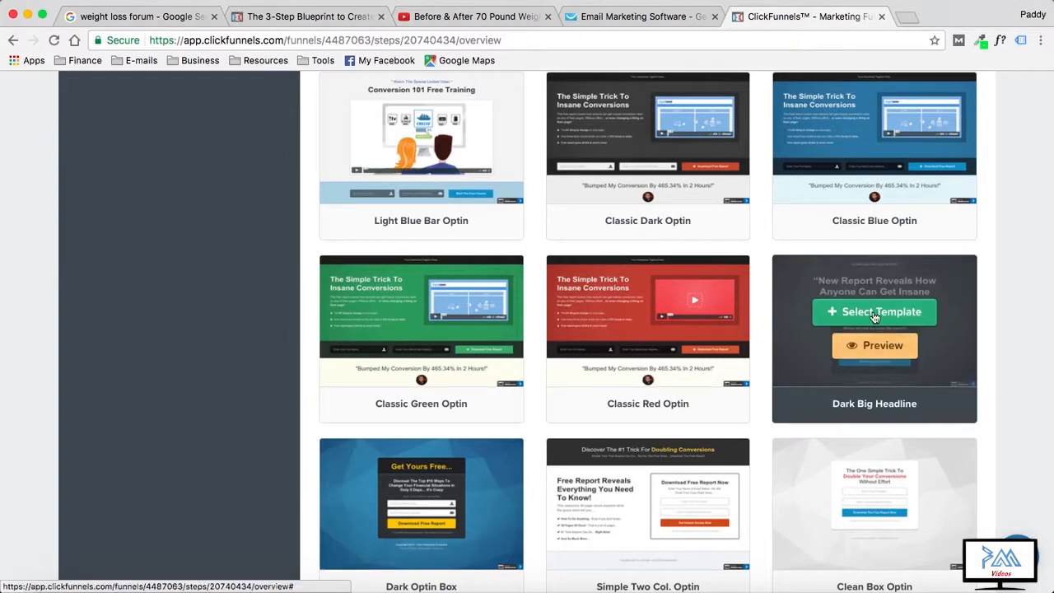
click(874, 313)
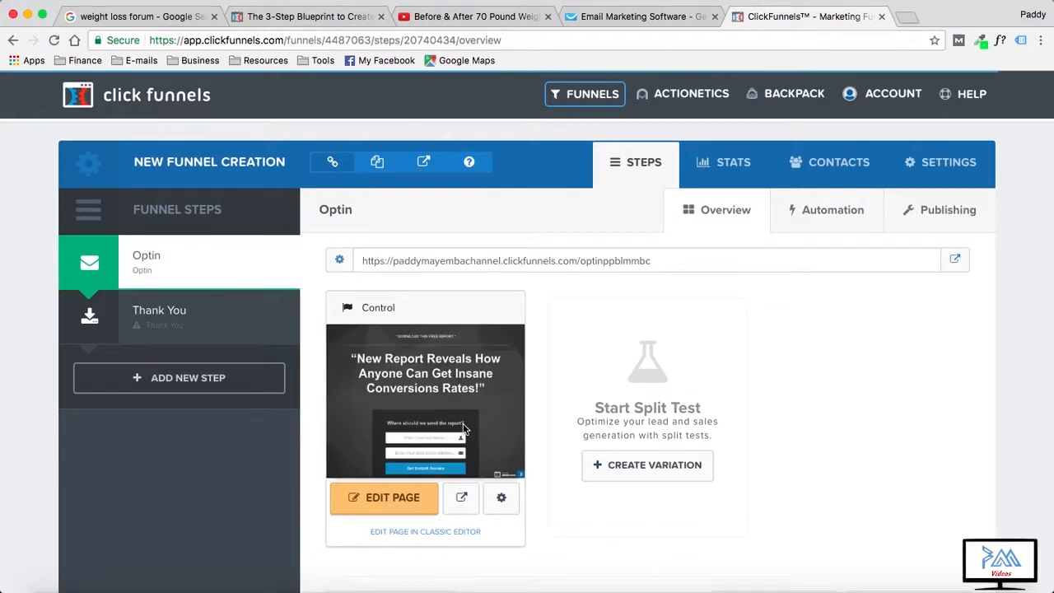
click(388, 502)
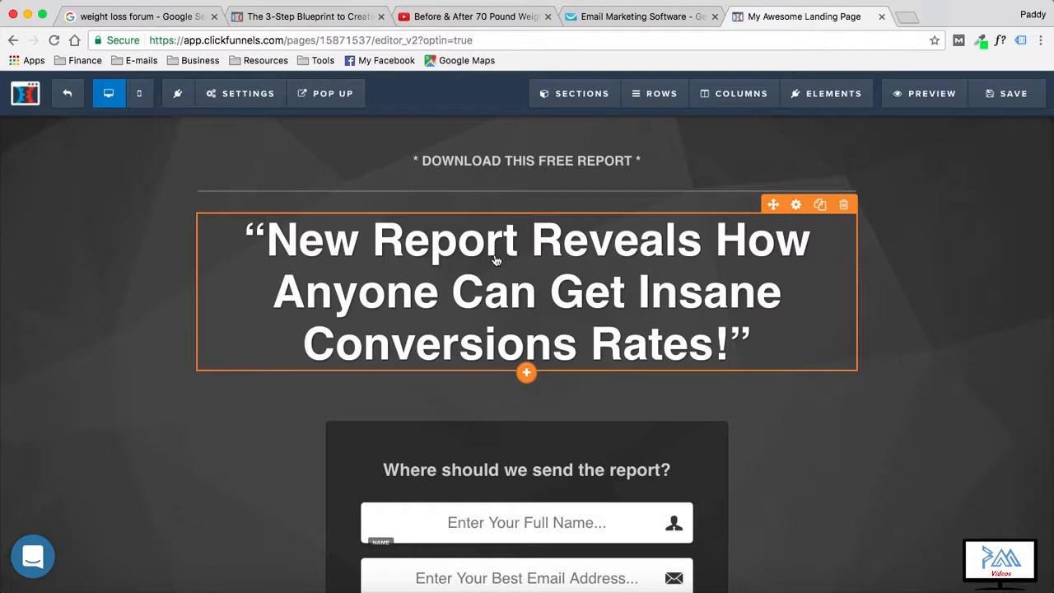
Insert the words "type in whatever" before "Report" in the landing page headline.
click(445, 244)
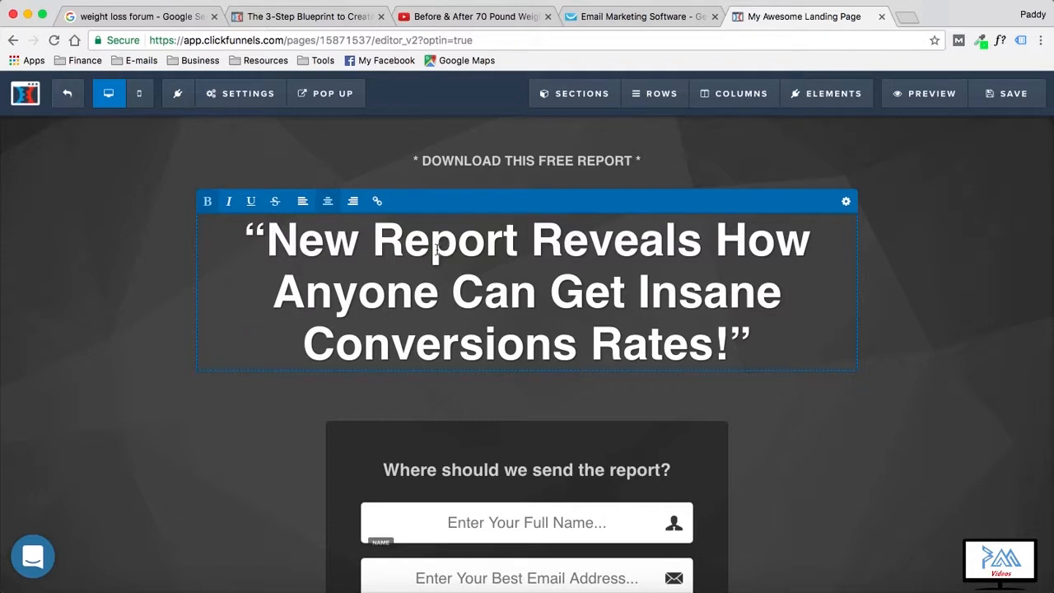
click(374, 241)
text(type in whatever R)
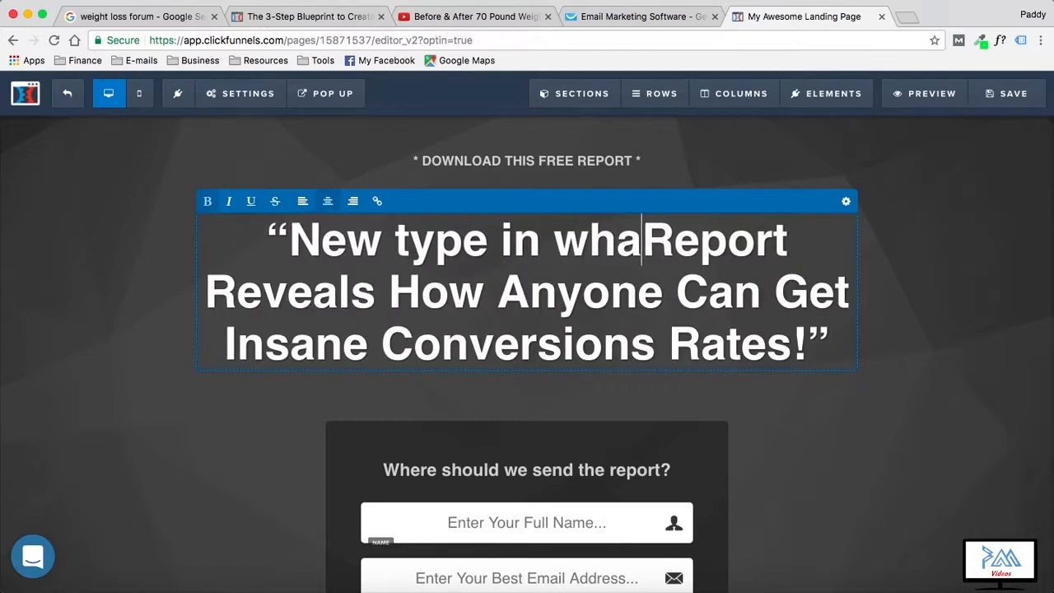
text(evere)
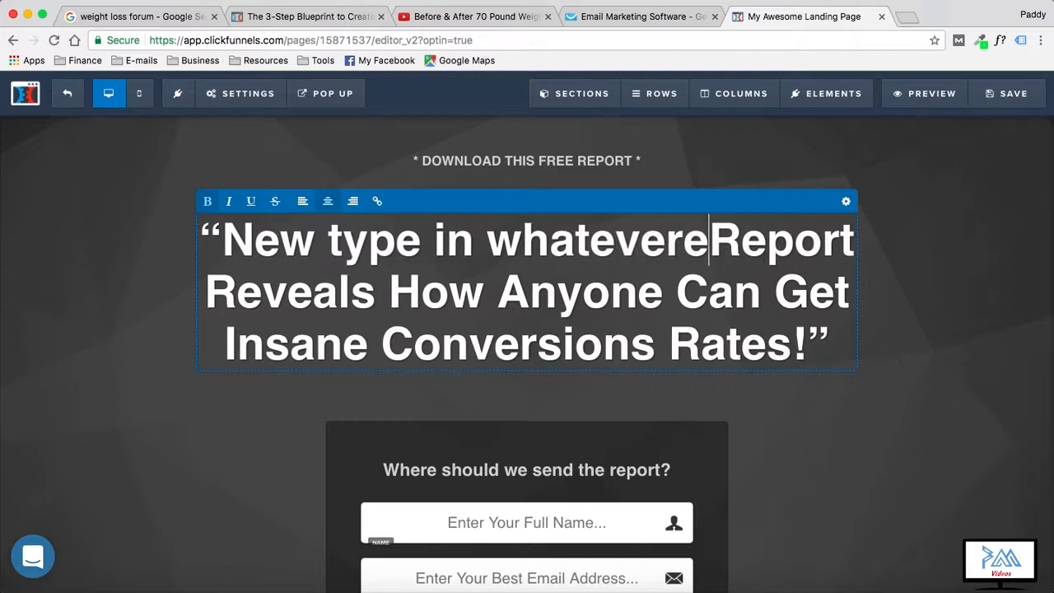
key(BackSpace)
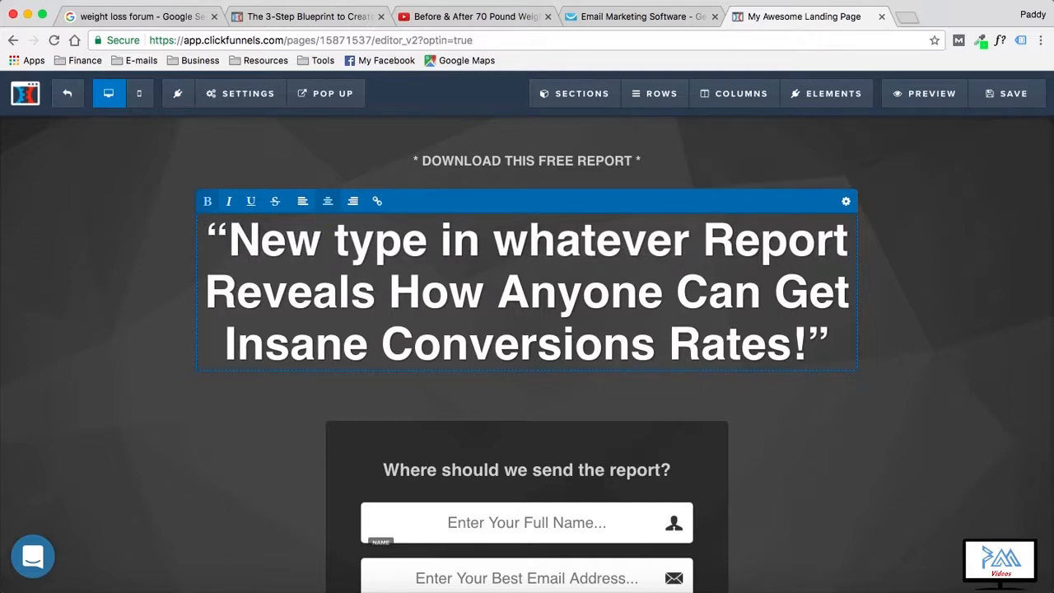
Delete the inserted words "type in whatever" from the headline.
key(shift+Left)
key(shift+Left)
key(shift+Left)
key(shift+Left)
key(shift+Left)
key(shift+Left)
key(shift+Left)
key(shift+Left)
key(shift+Left)
key(shift+Left)
key(shift+Left)
key(shift+Left)
key(shift+Left)
key(shift+Left)
key(shift+Left)
key(shift+Left)
key(shift+Left)
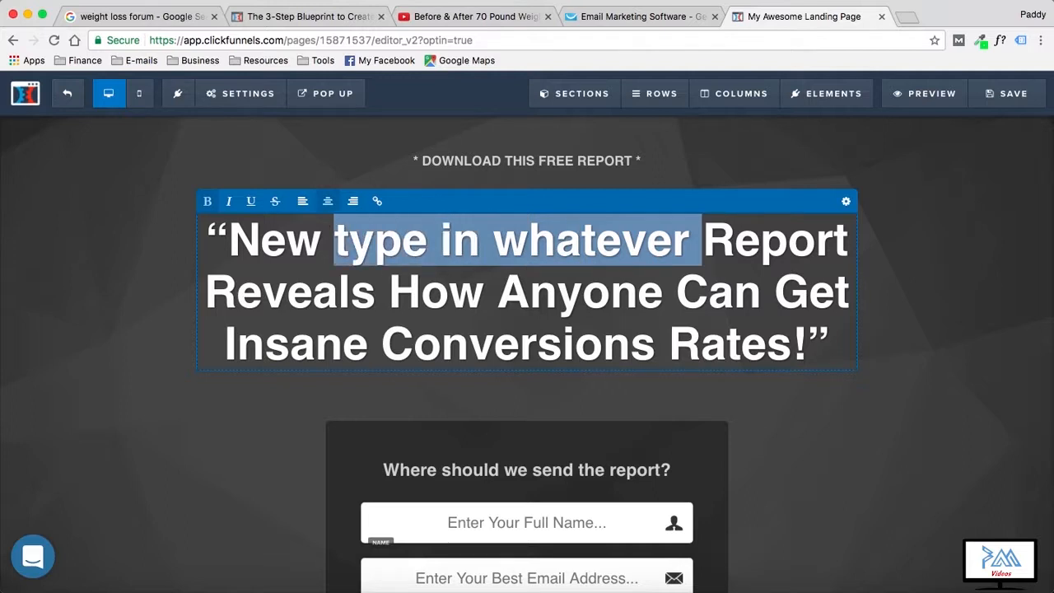
key(BackSpace)
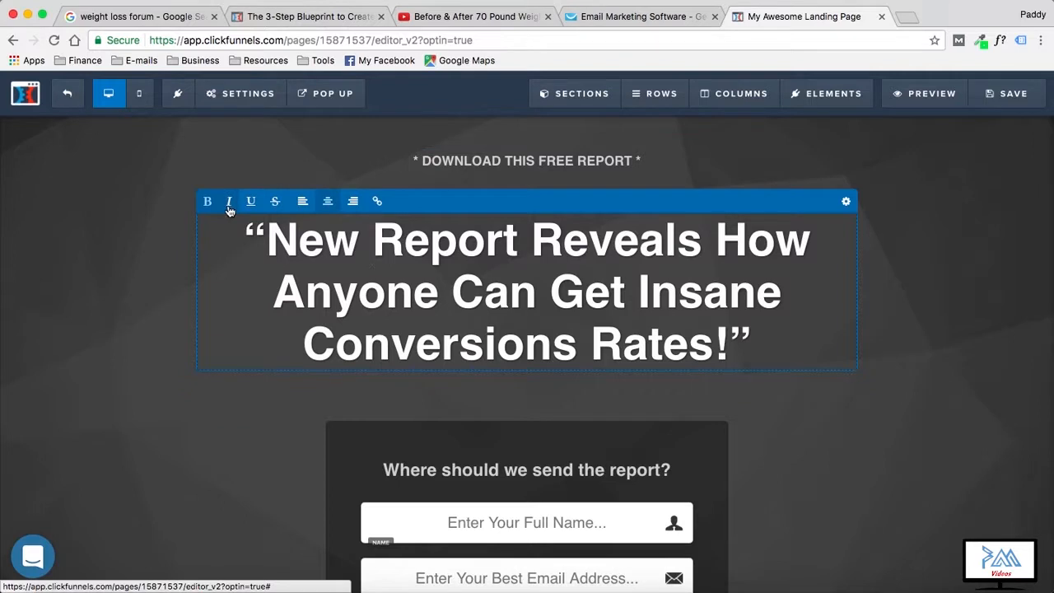
Try italic and underline on the whole headline and remove both formats again.
key(super+a)
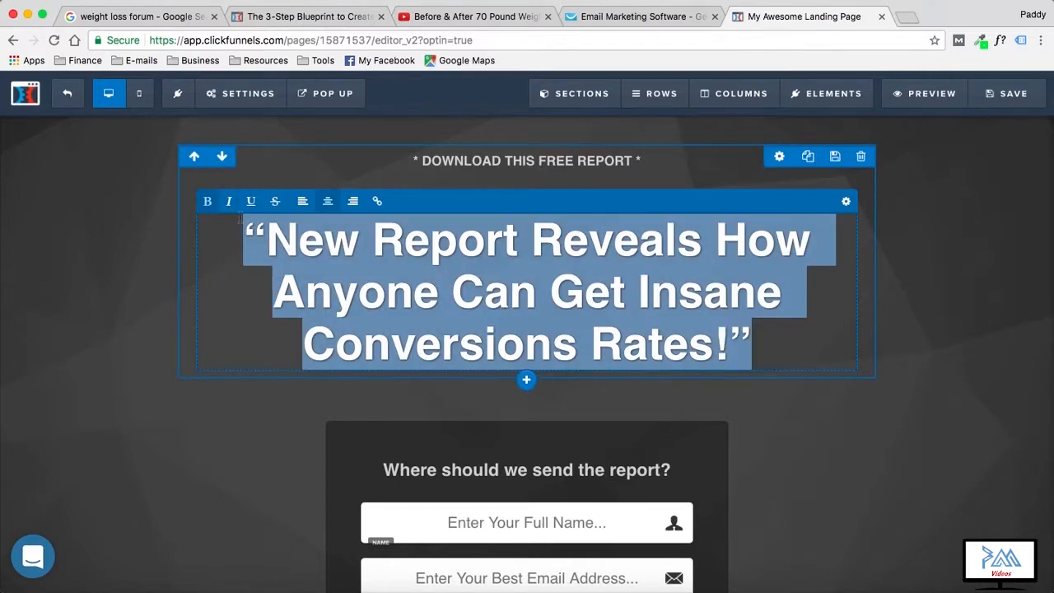
click(230, 207)
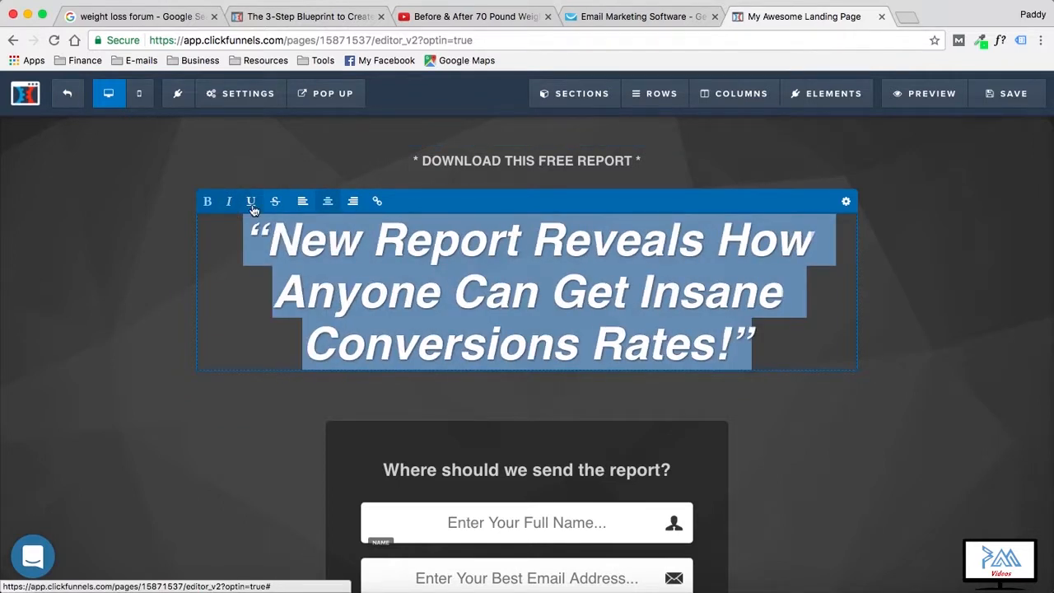
click(252, 204)
click(251, 204)
click(229, 204)
click(889, 233)
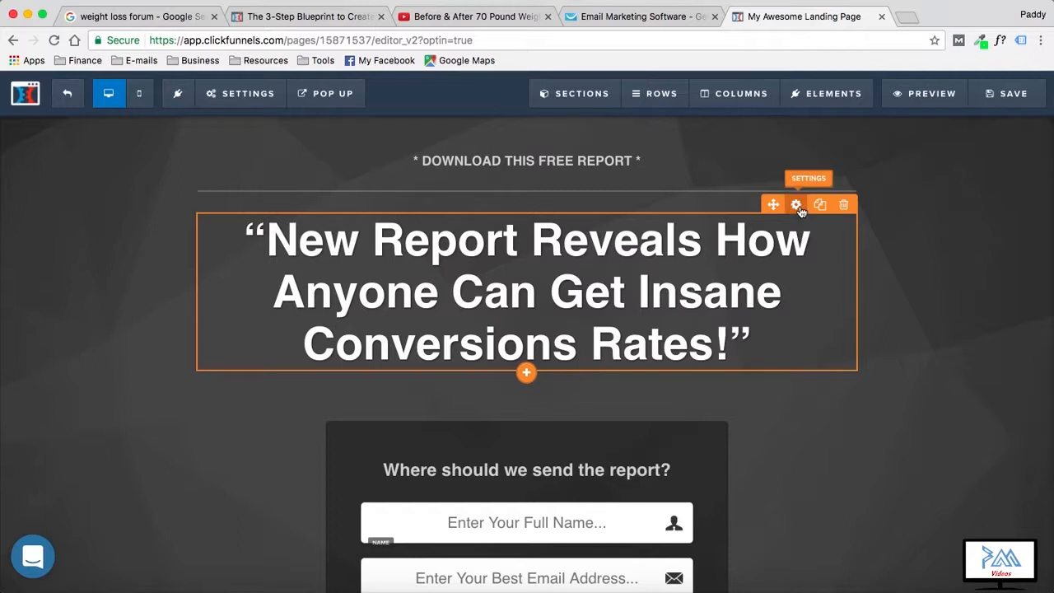
Try blue, green and red as the headline's text color, set it back to white, and close the text settings.
click(797, 205)
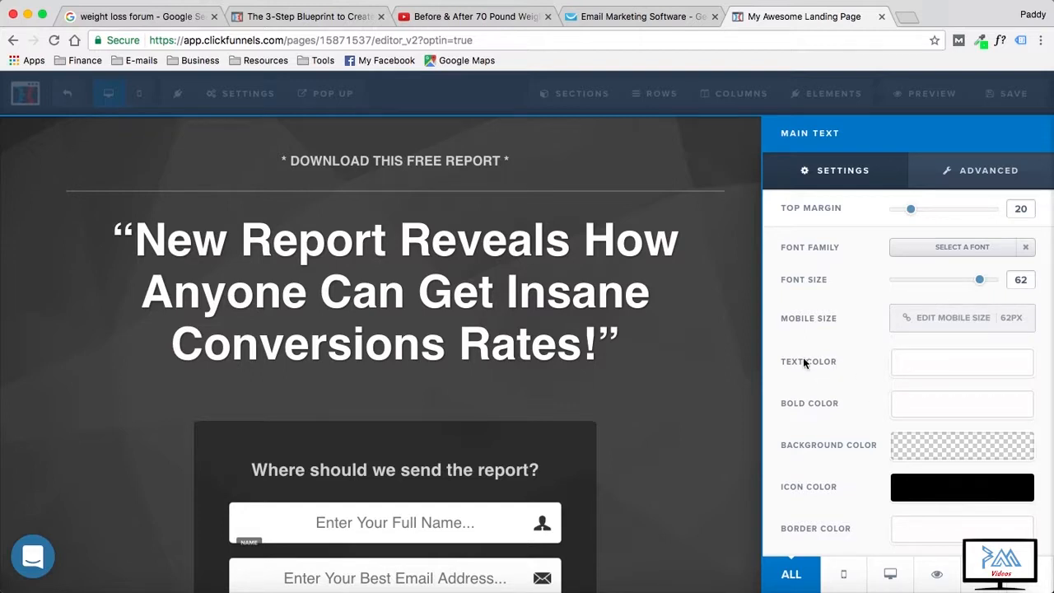
click(922, 367)
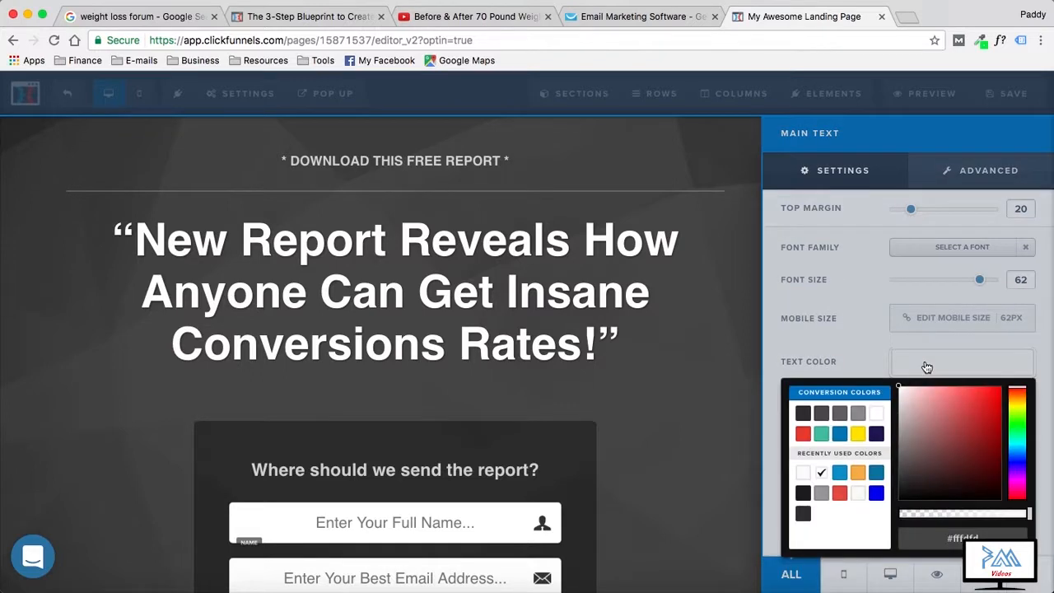
click(838, 434)
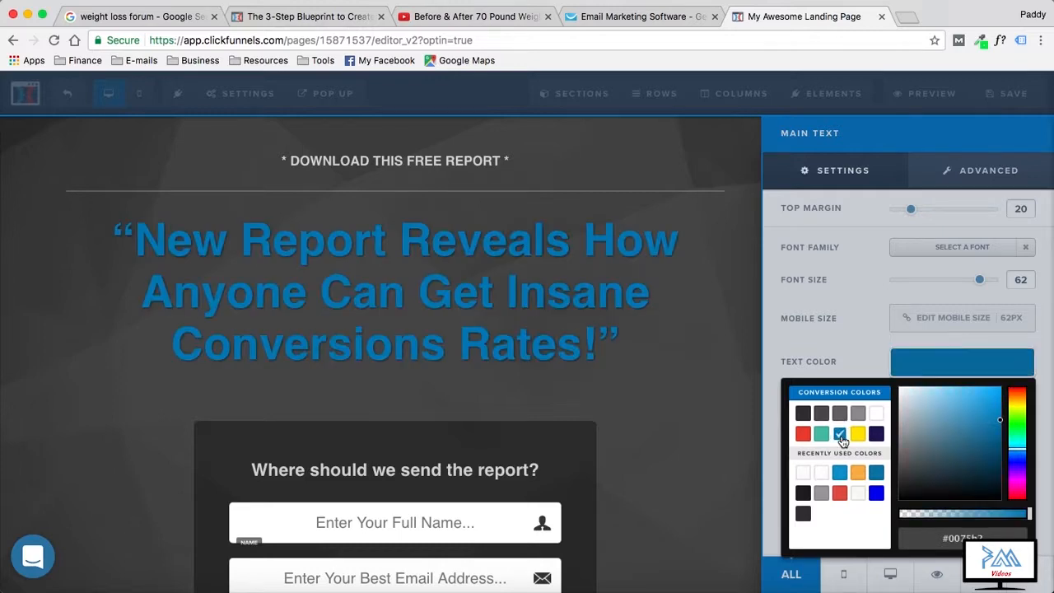
click(821, 436)
click(802, 433)
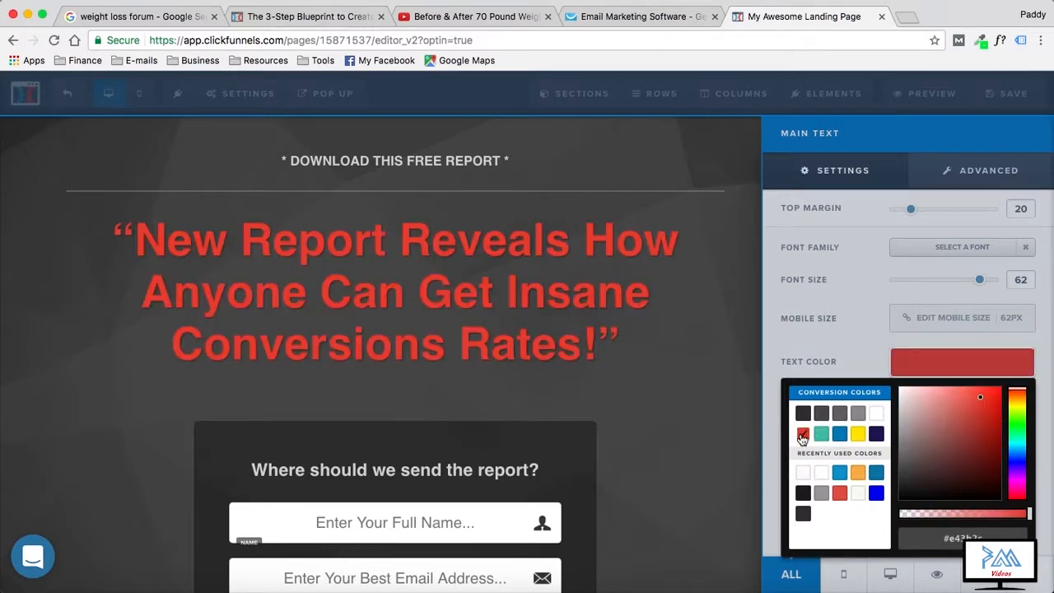
click(821, 473)
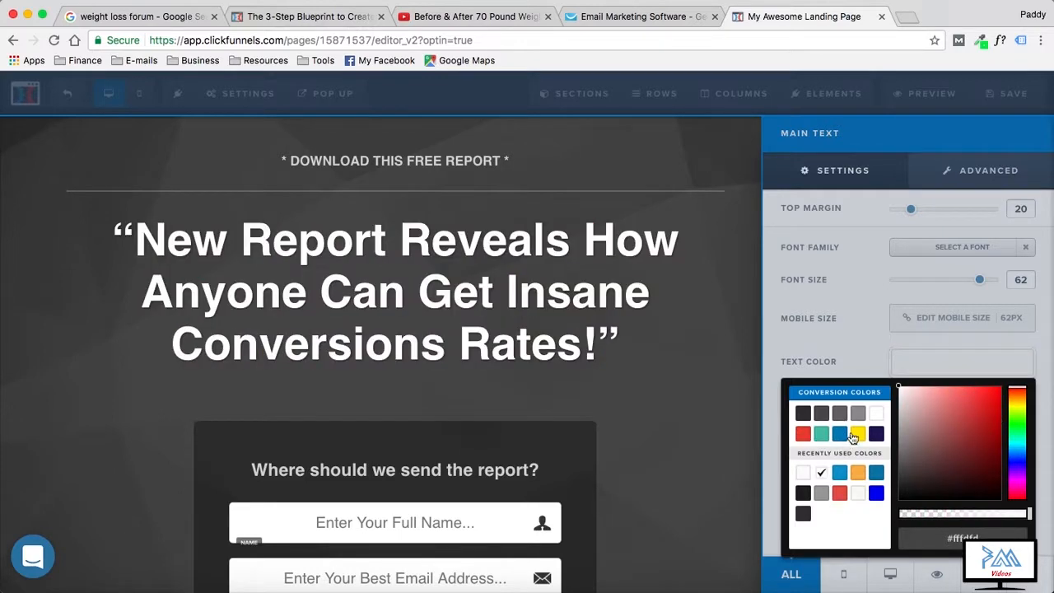
click(876, 413)
click(860, 317)
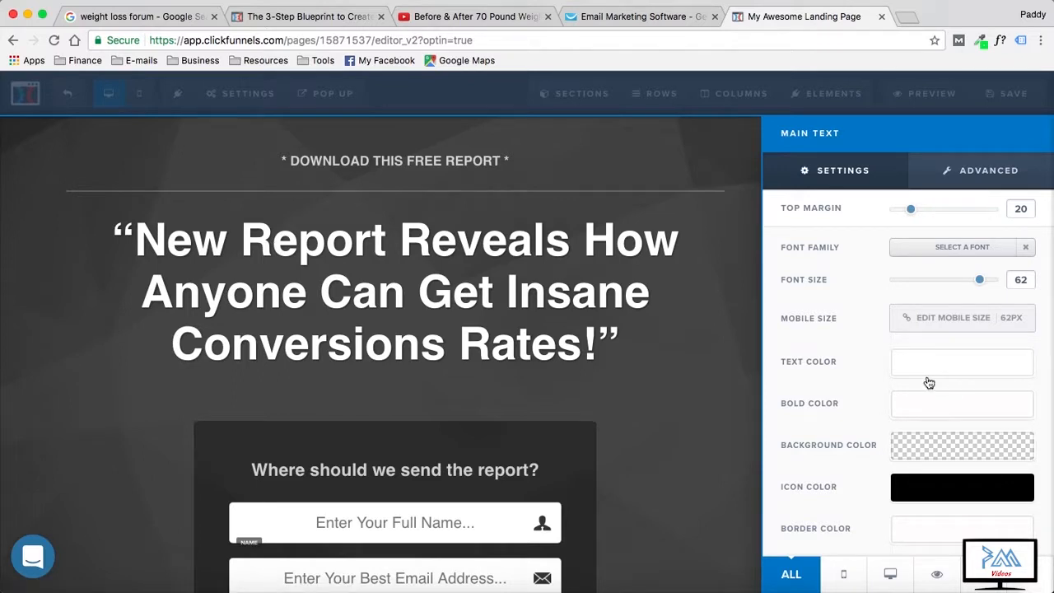
click(747, 352)
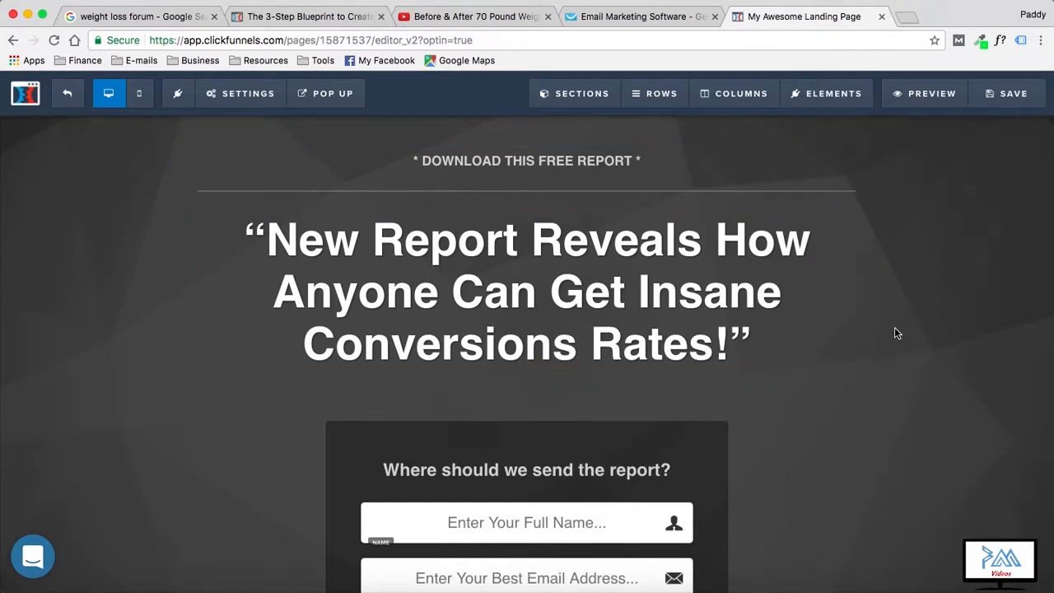
scroll(913, 381, down, 1)
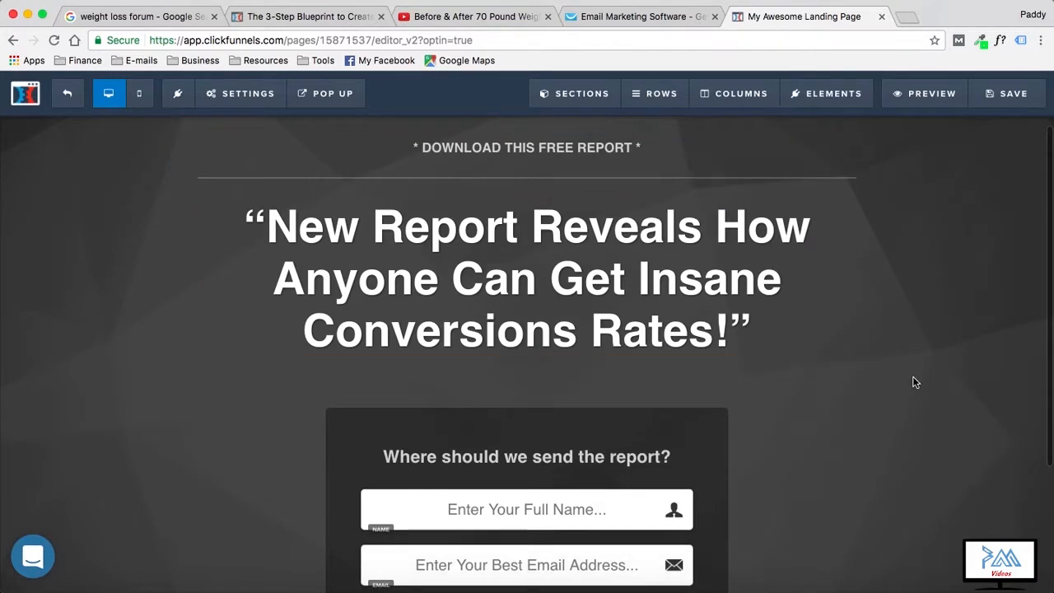
Delete the full name field from the landing page's opt-in form, keeping the email field and submit button.
scroll(847, 367, down, 1)
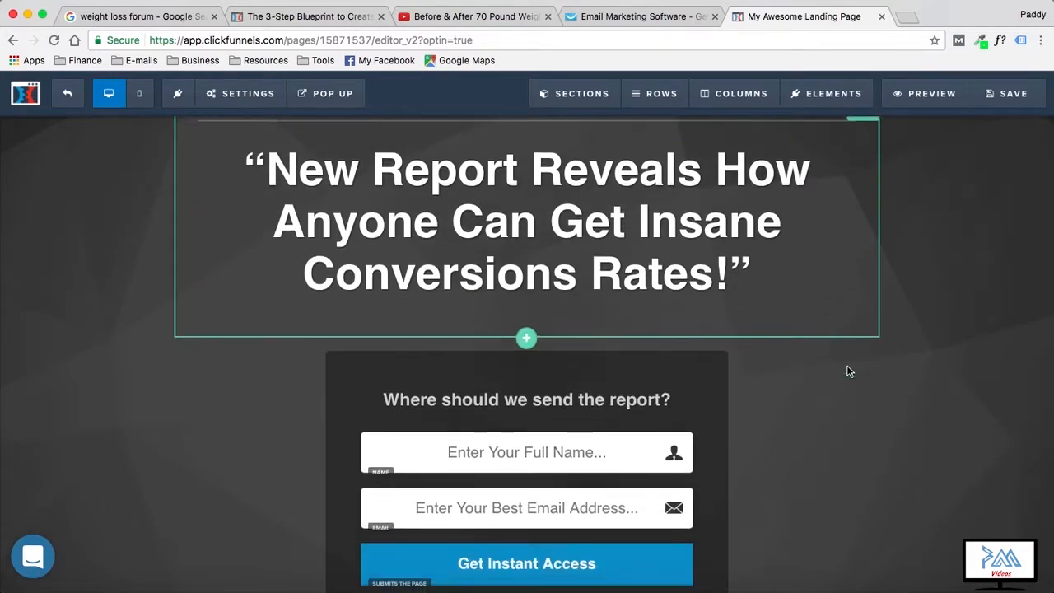
scroll(847, 367, down, 1)
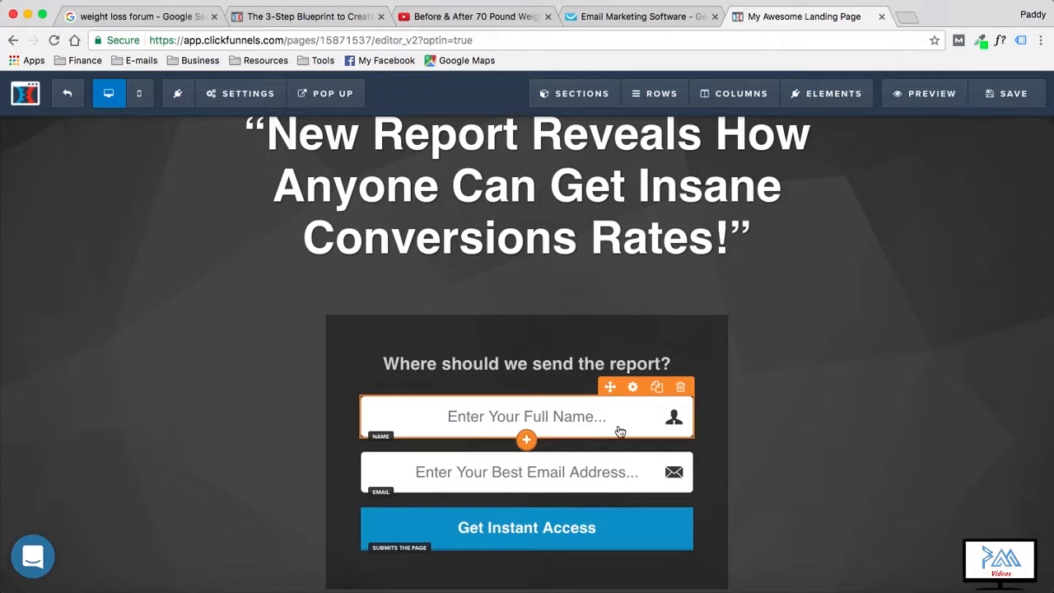
click(680, 387)
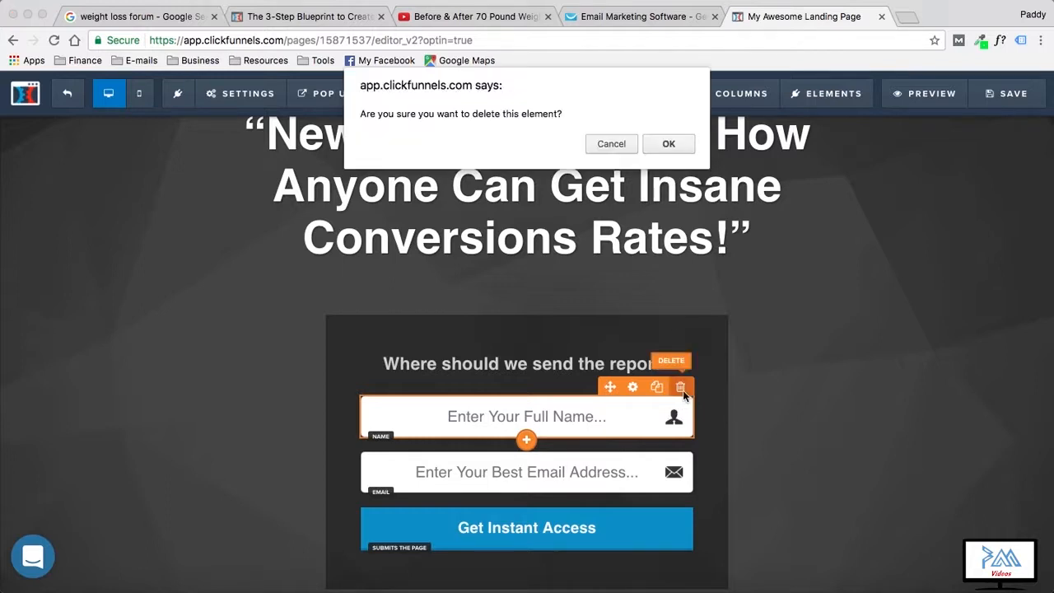
click(666, 144)
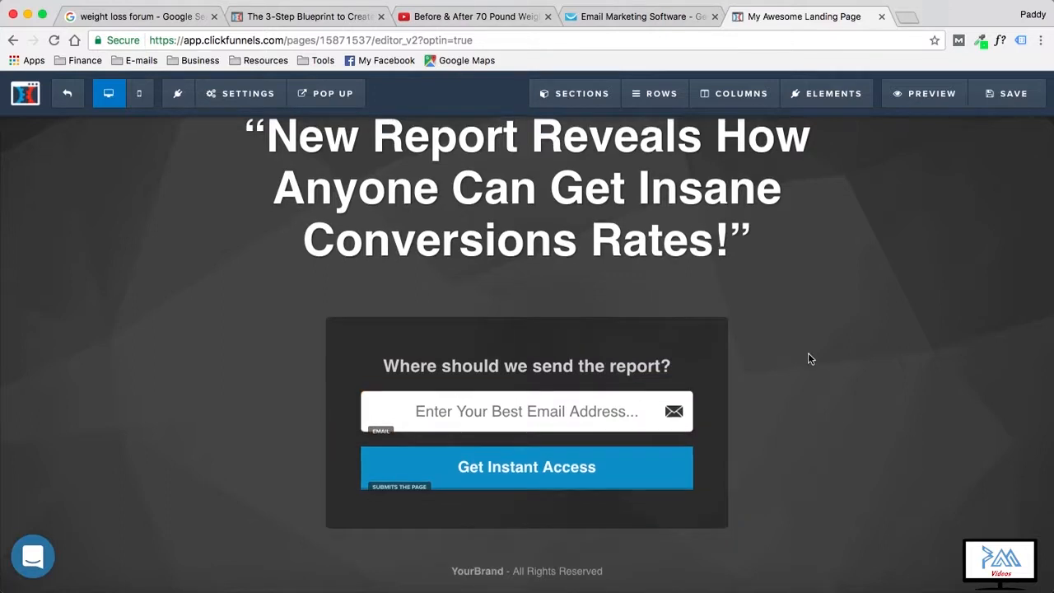
scroll(808, 352, up, 2)
scroll(807, 358, up, 1)
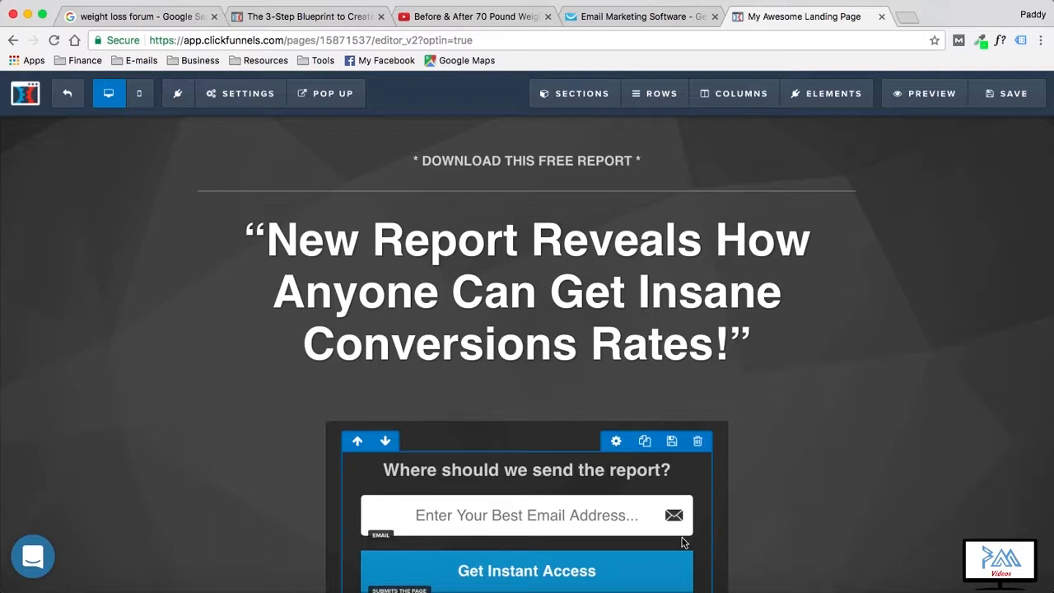
scroll(777, 516, down, 1)
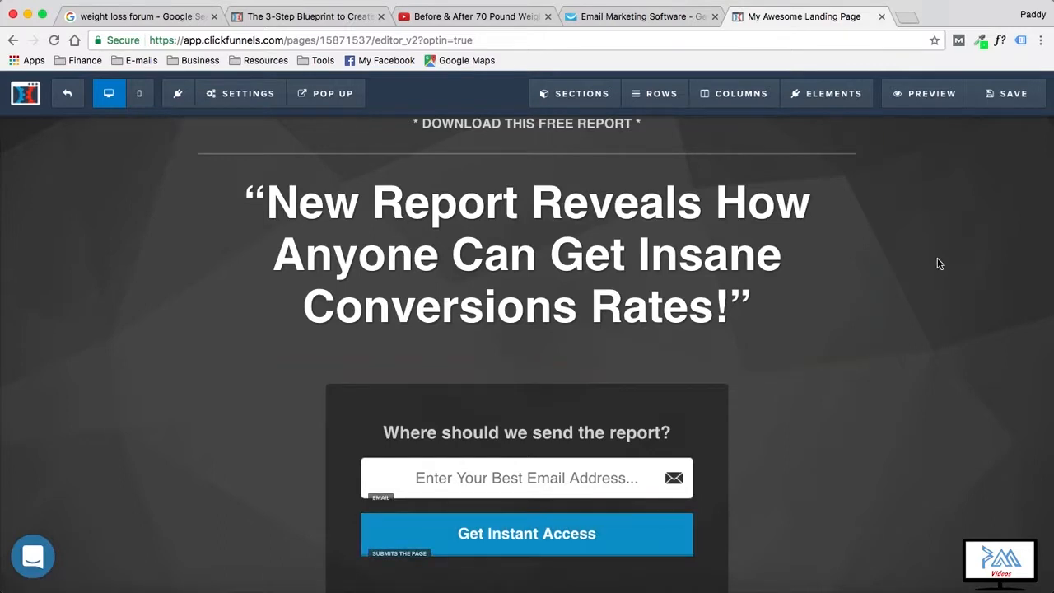
Open aweber.com in a new browser tab and go to the sign-up form for the 30-day free trial.
click(911, 21)
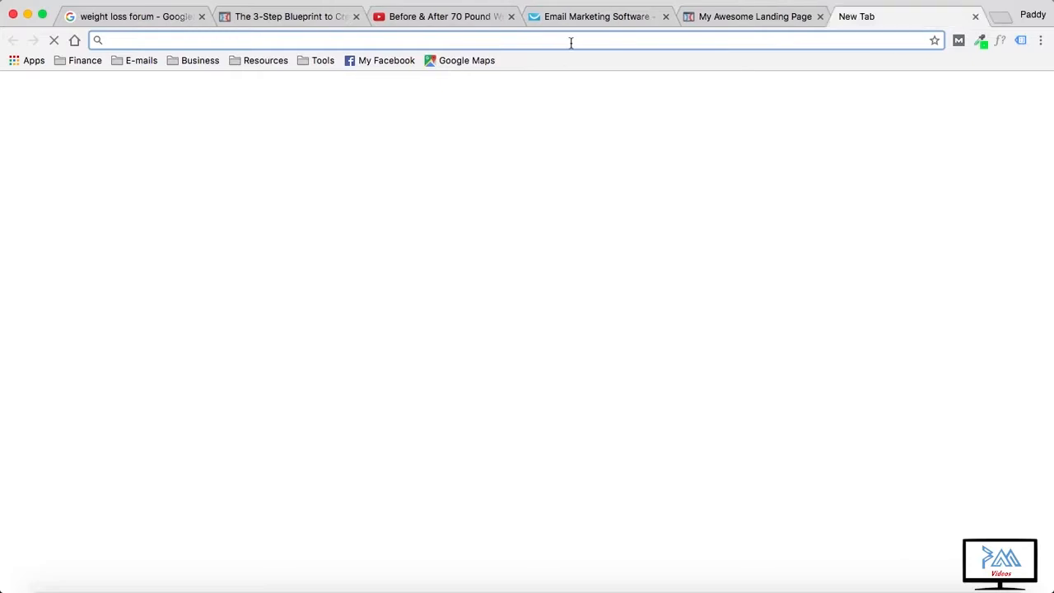
text(aweber.com)
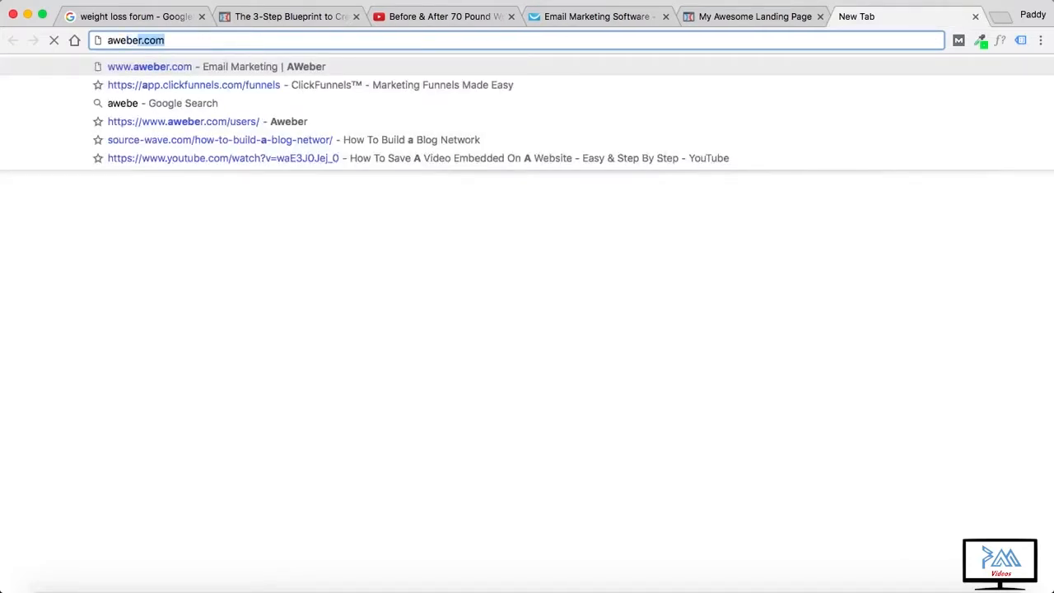
key(Return)
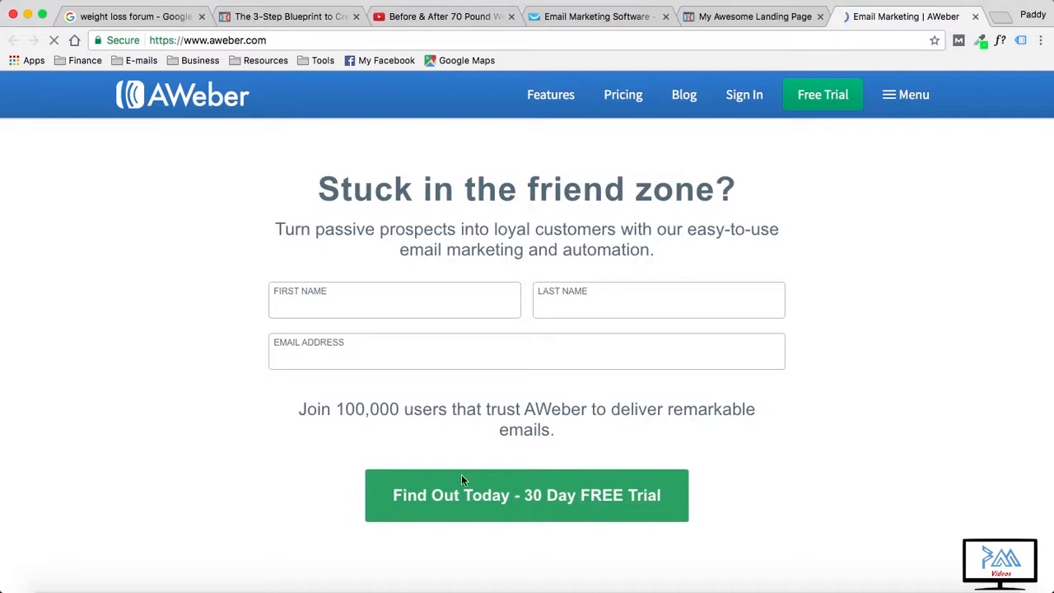
click(542, 499)
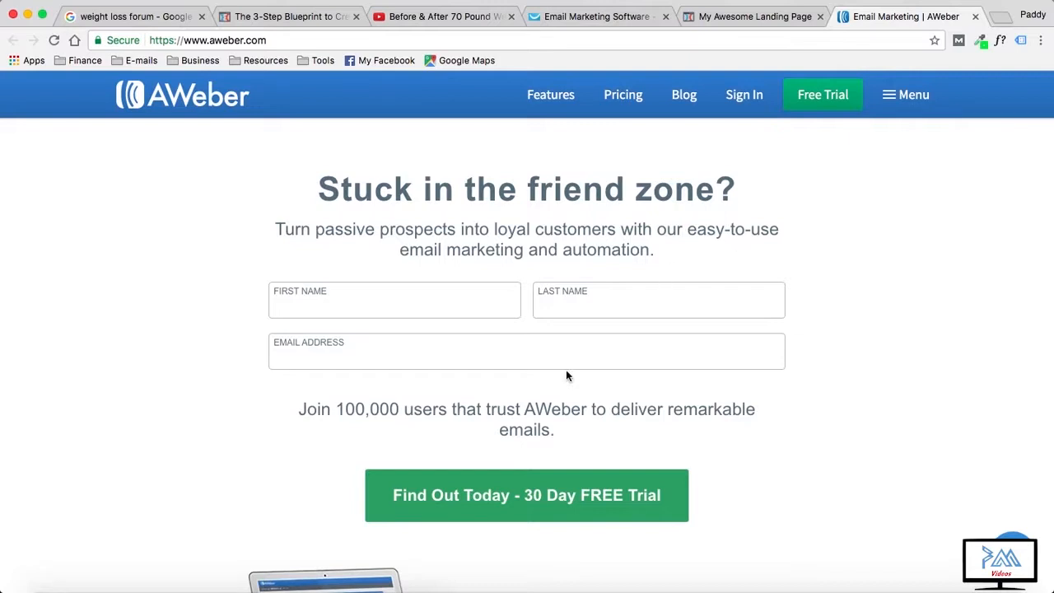
click(521, 482)
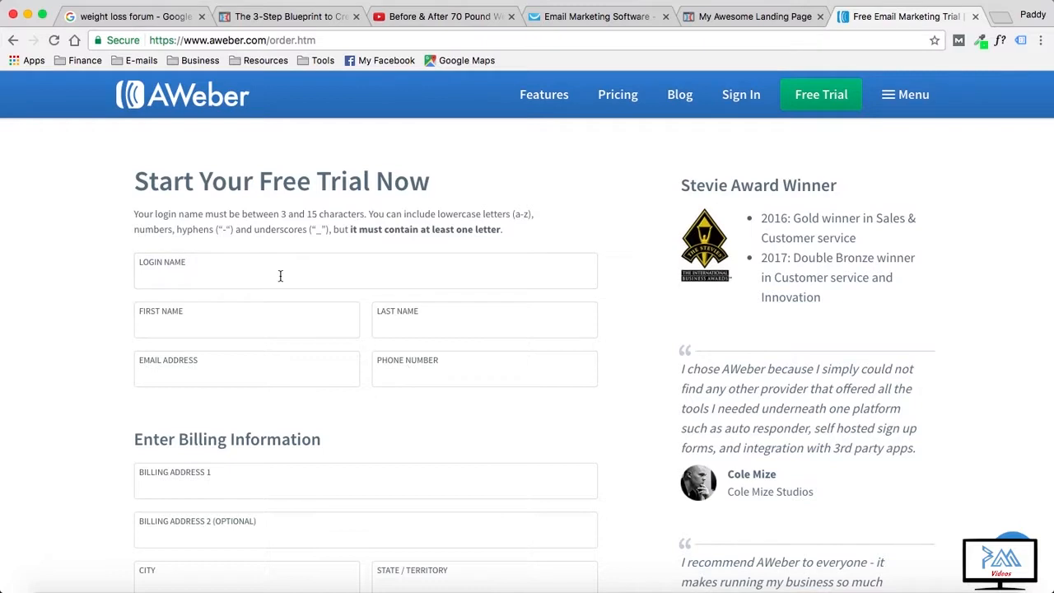
click(529, 366)
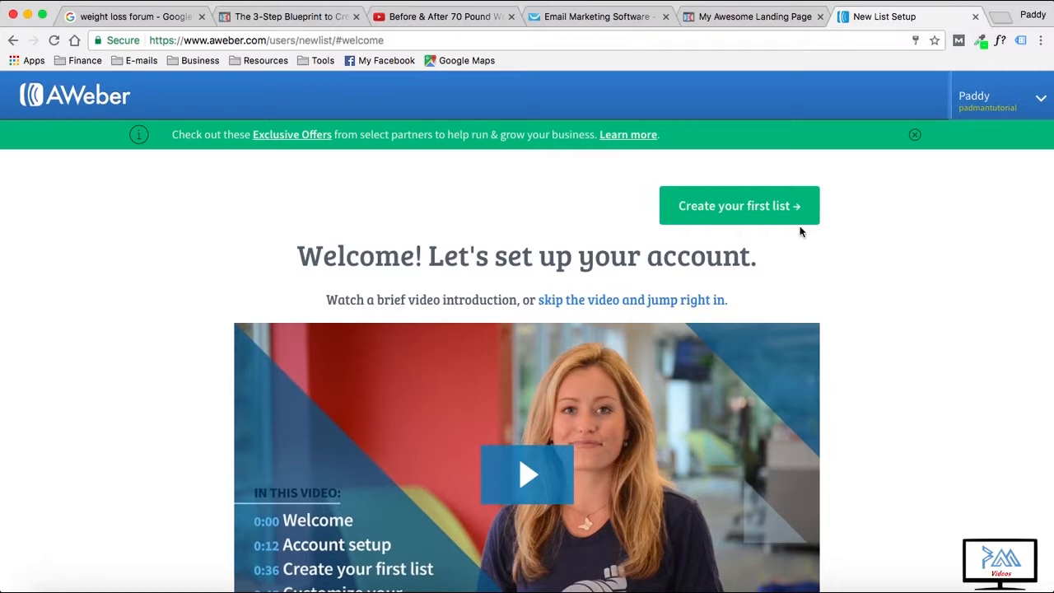
Start creating the first AWeber list and accept its prefilled company, address and sender details.
click(733, 206)
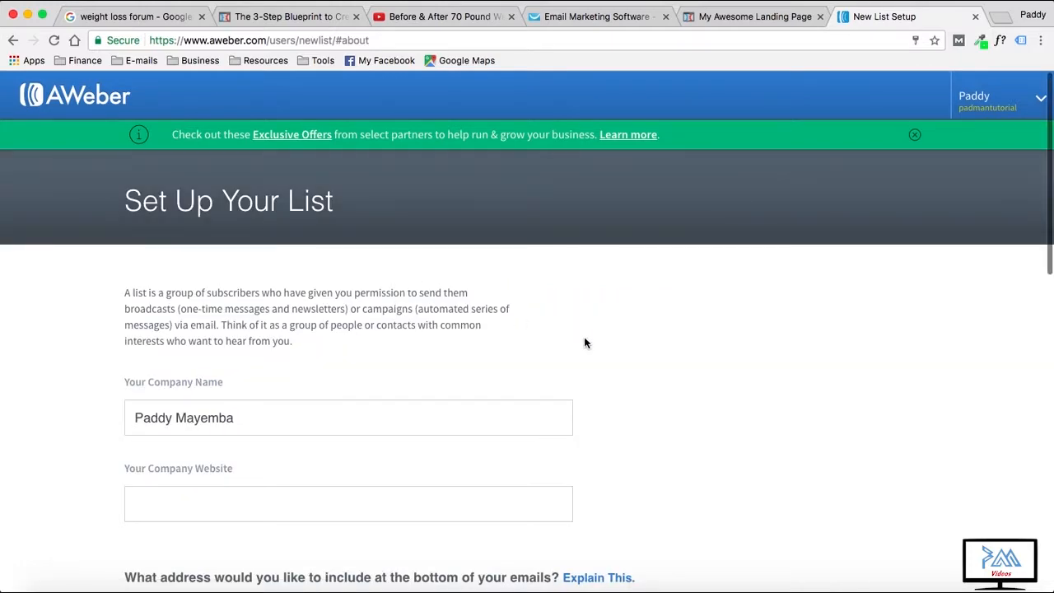
scroll(585, 342, down, 1)
scroll(584, 342, down, 5)
scroll(585, 342, up, 3)
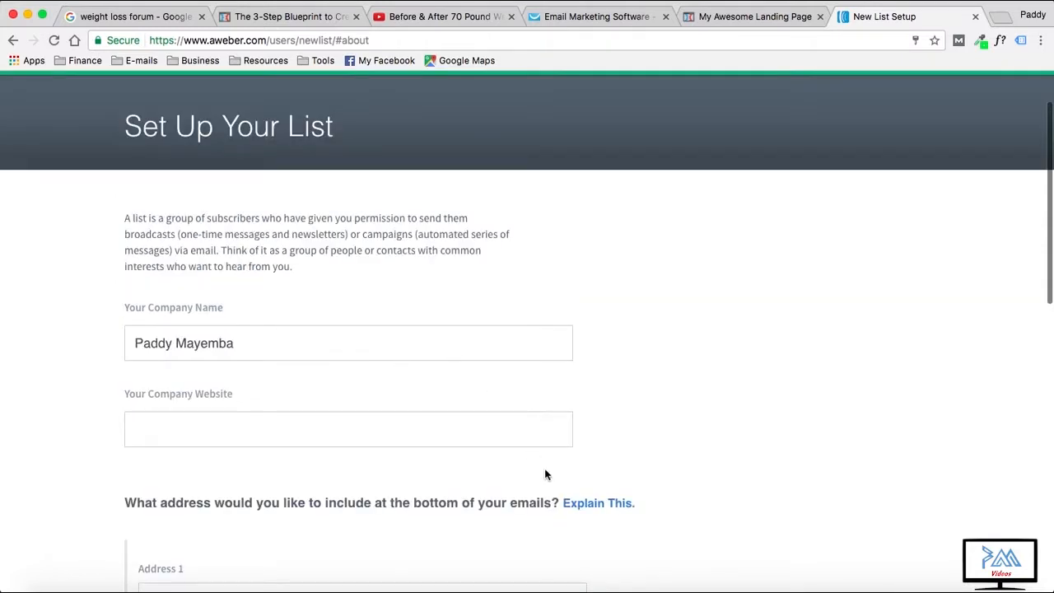
scroll(545, 469, up, 1)
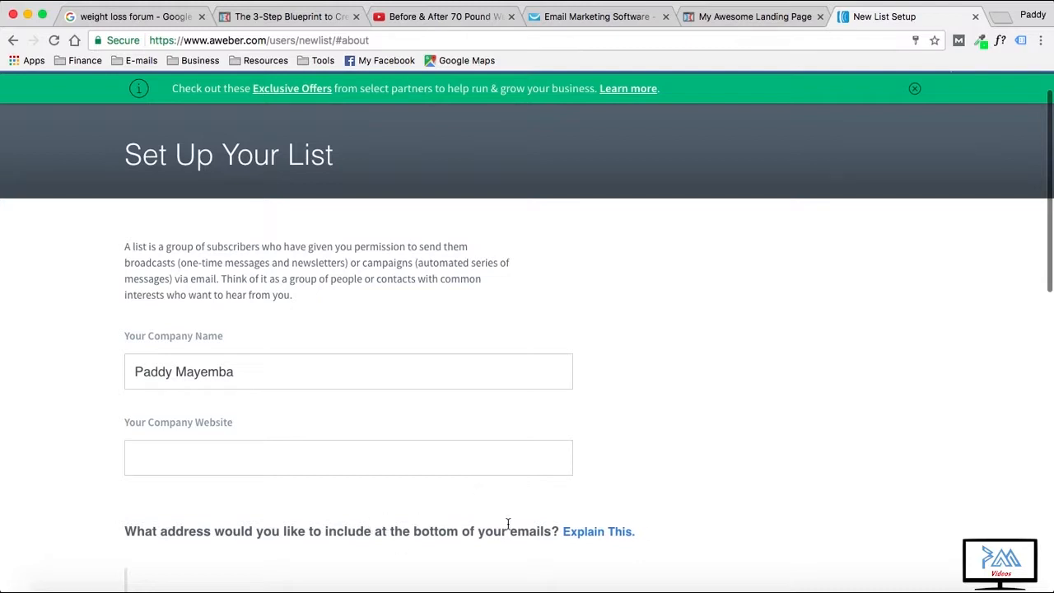
scroll(653, 524, down, 5)
scroll(652, 530, down, 3)
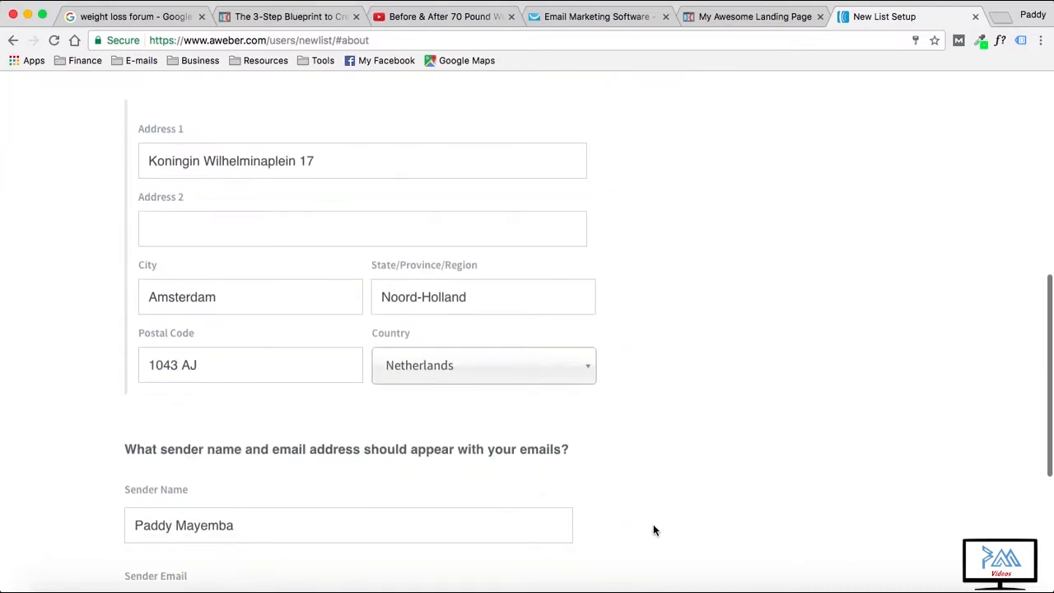
scroll(646, 321, up, 2)
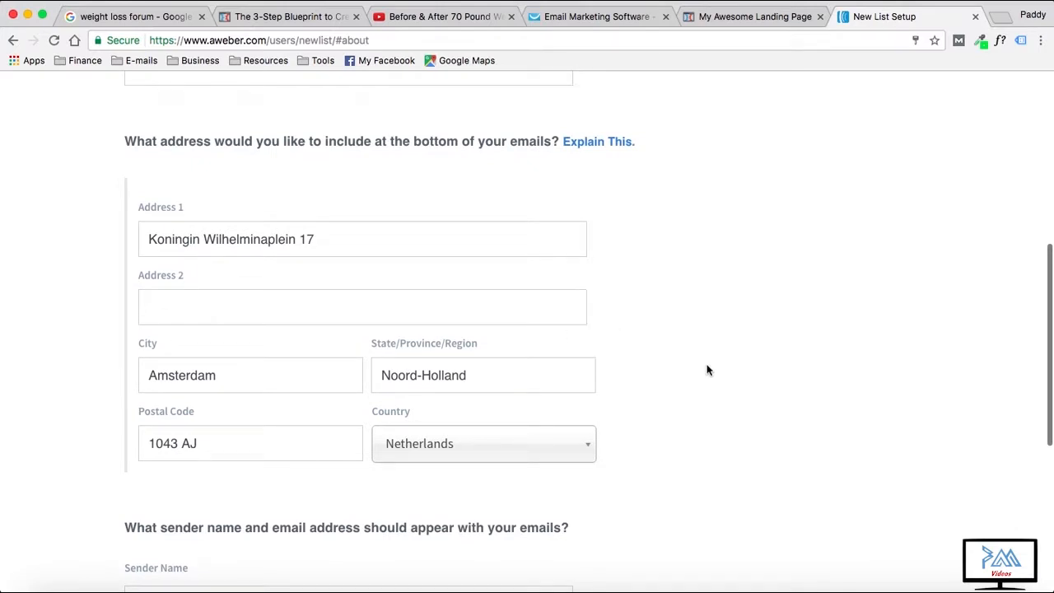
scroll(706, 372, down, 2)
scroll(705, 377, down, 3)
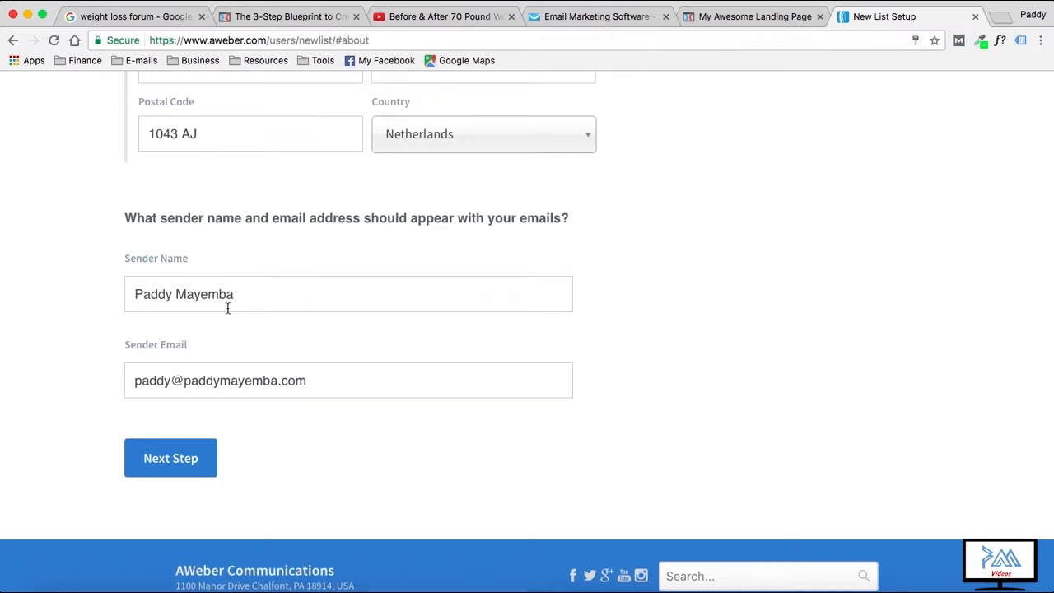
click(163, 467)
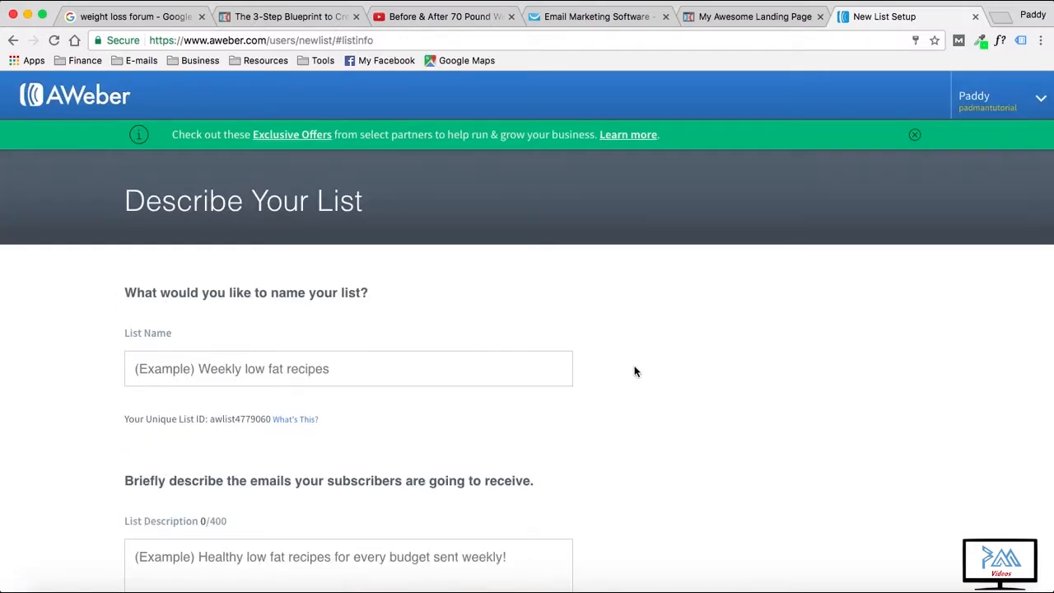
Name the new list "youtube example list".
scroll(634, 372, down, 1)
click(274, 368)
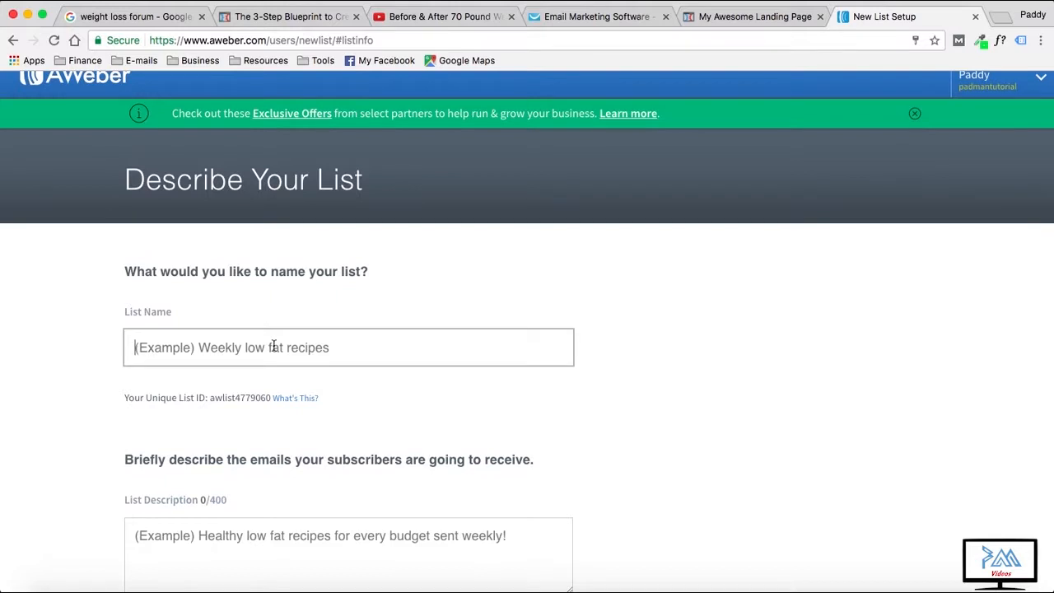
text(youtube e)
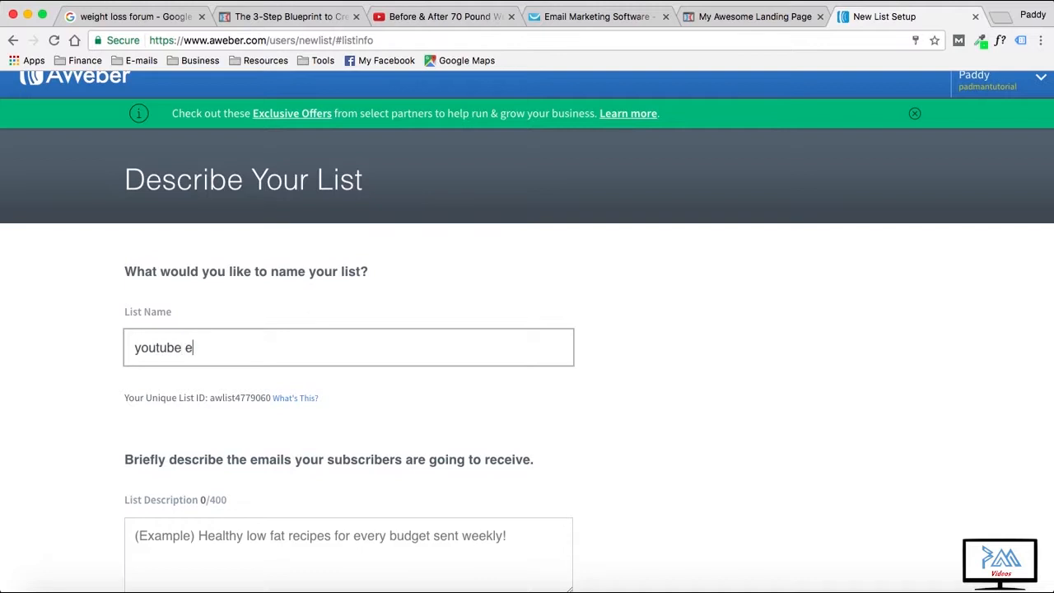
text(xample list)
scroll(701, 400, down, 3)
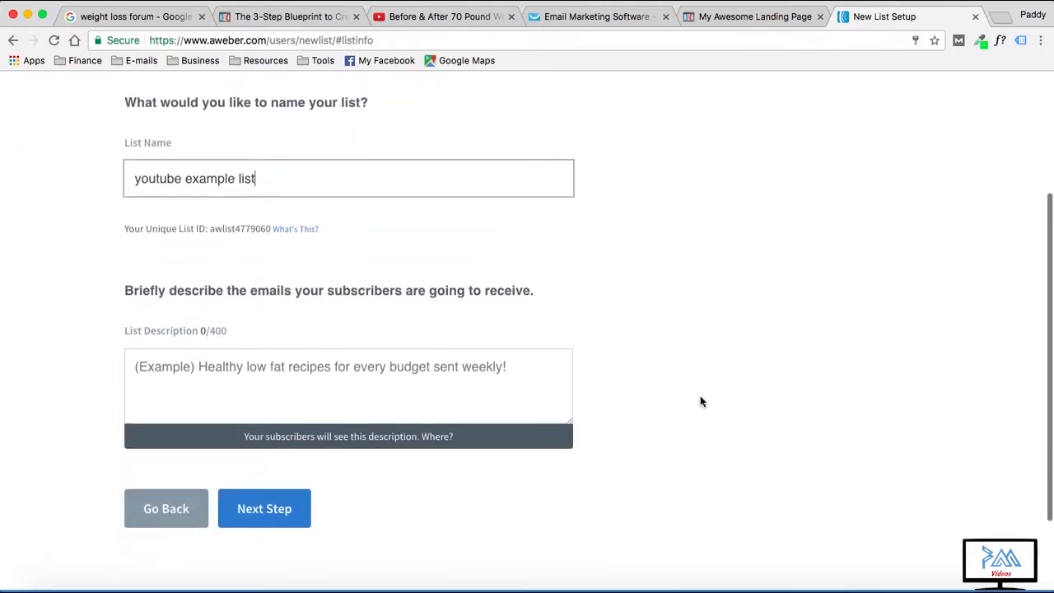
Enter "example description" as the list description and continue to the confirmation message.
click(318, 373)
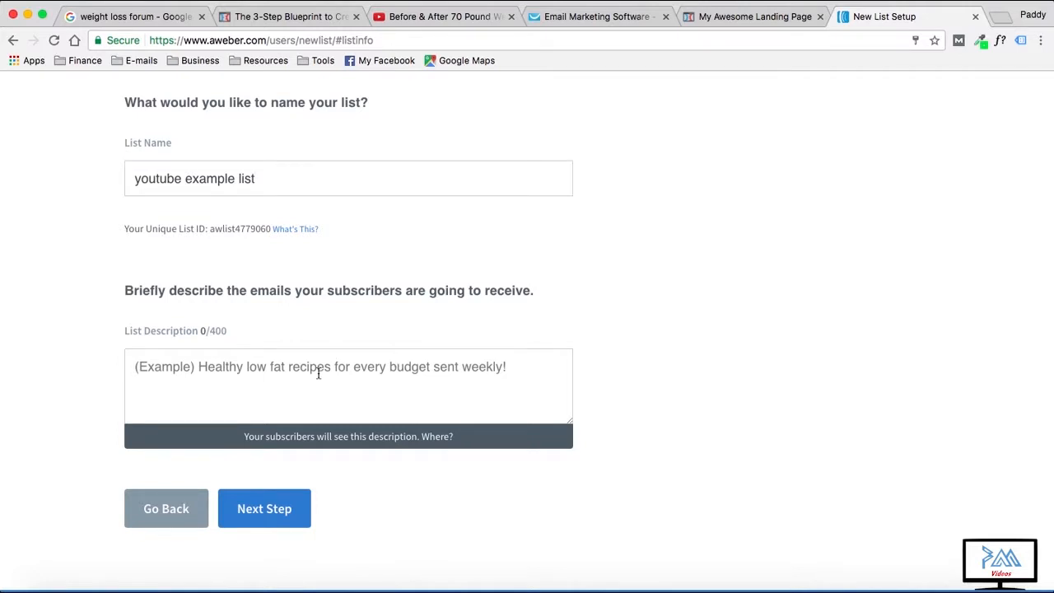
text(exam)
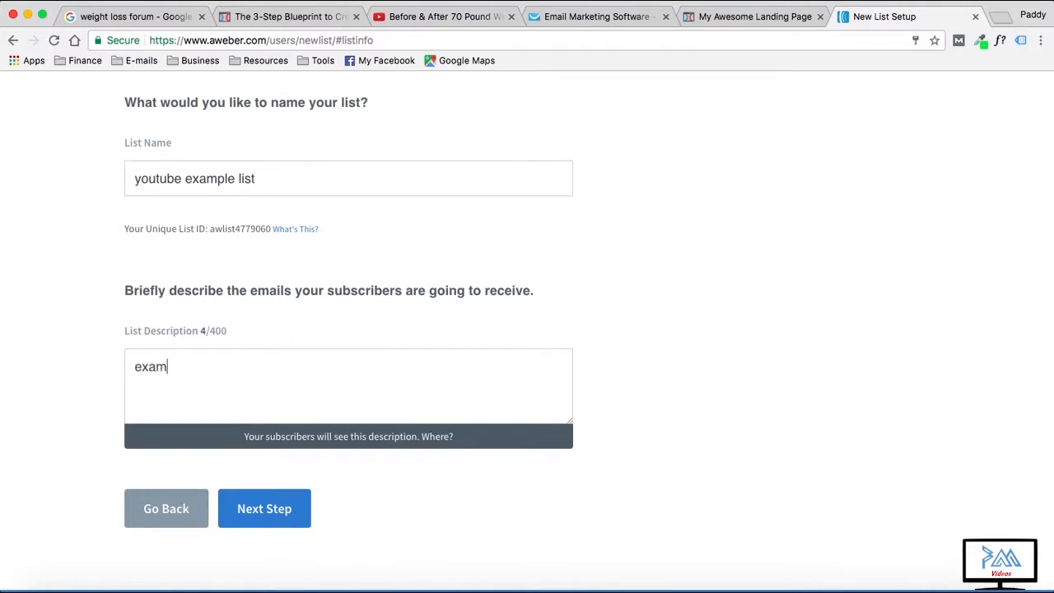
text(ple descri)
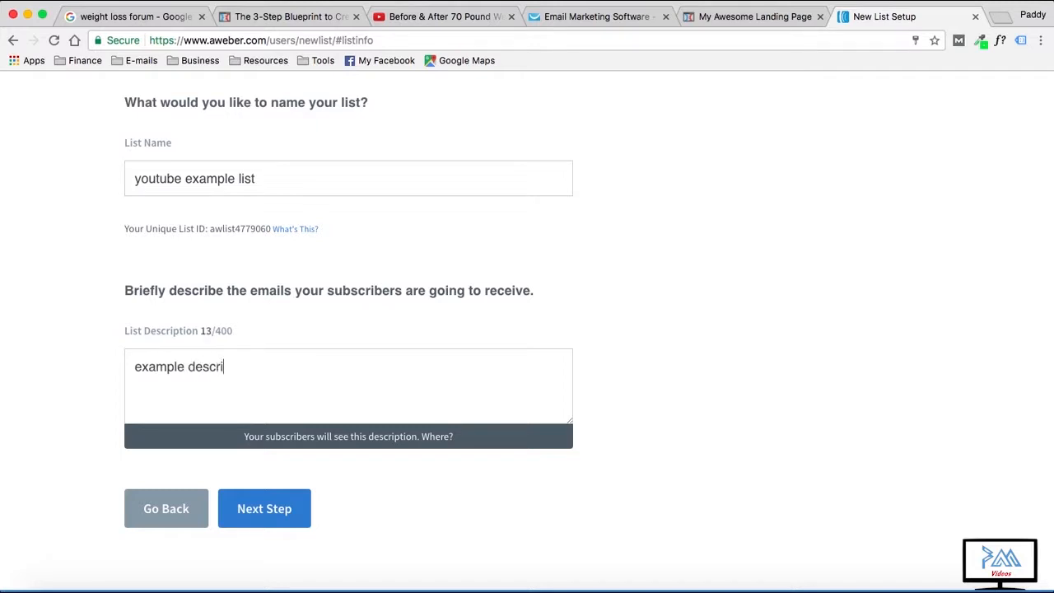
text(ption)
scroll(360, 416, down, 2)
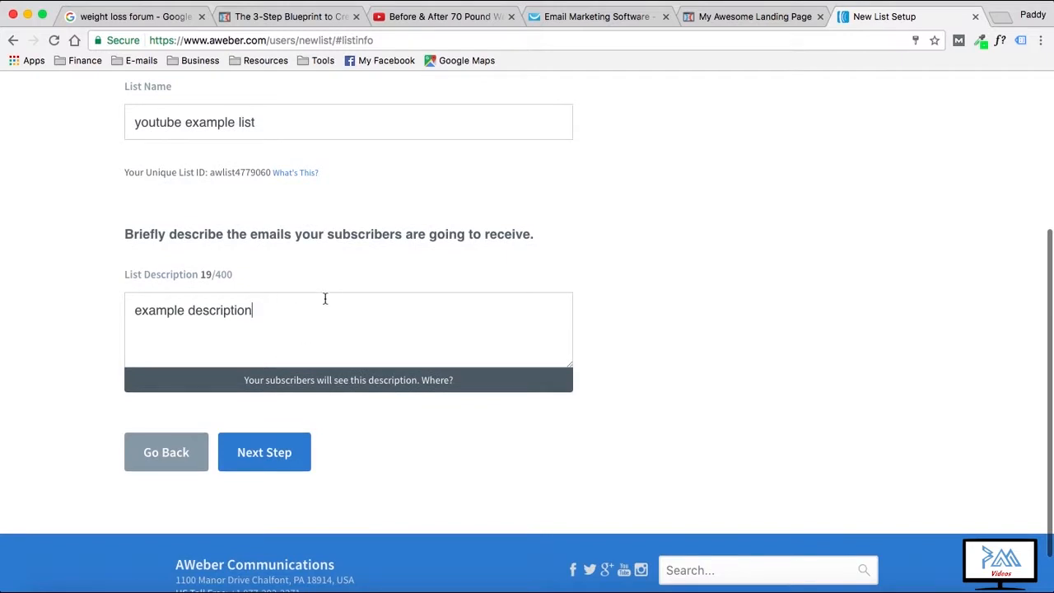
click(274, 457)
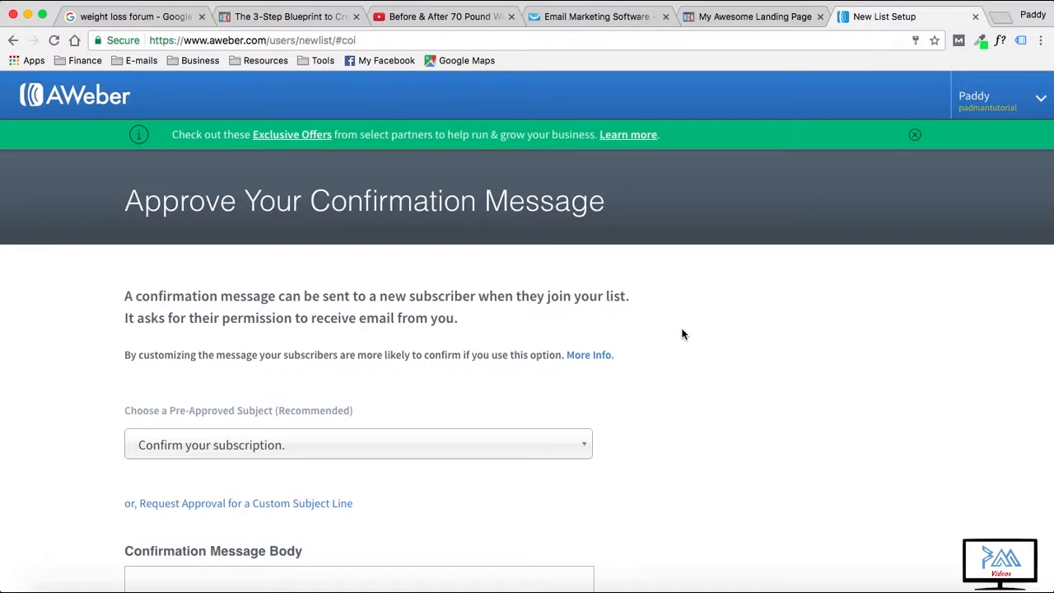
Keep "Confirm your subscription." as the pre-approved confirmation subject, and approve the message to create the list.
scroll(682, 333, down, 2)
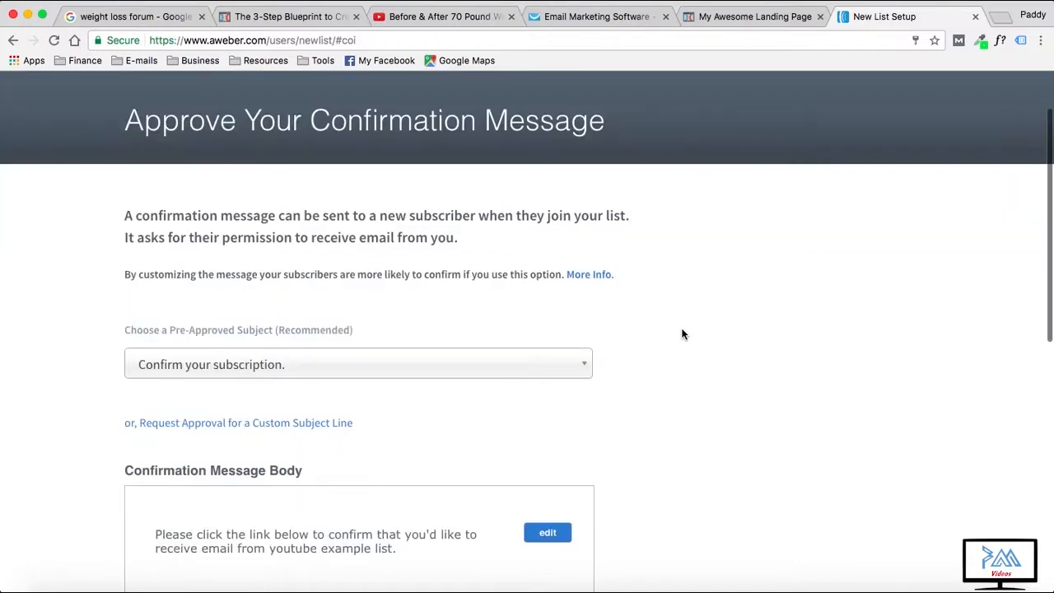
scroll(682, 333, down, 2)
scroll(681, 333, down, 3)
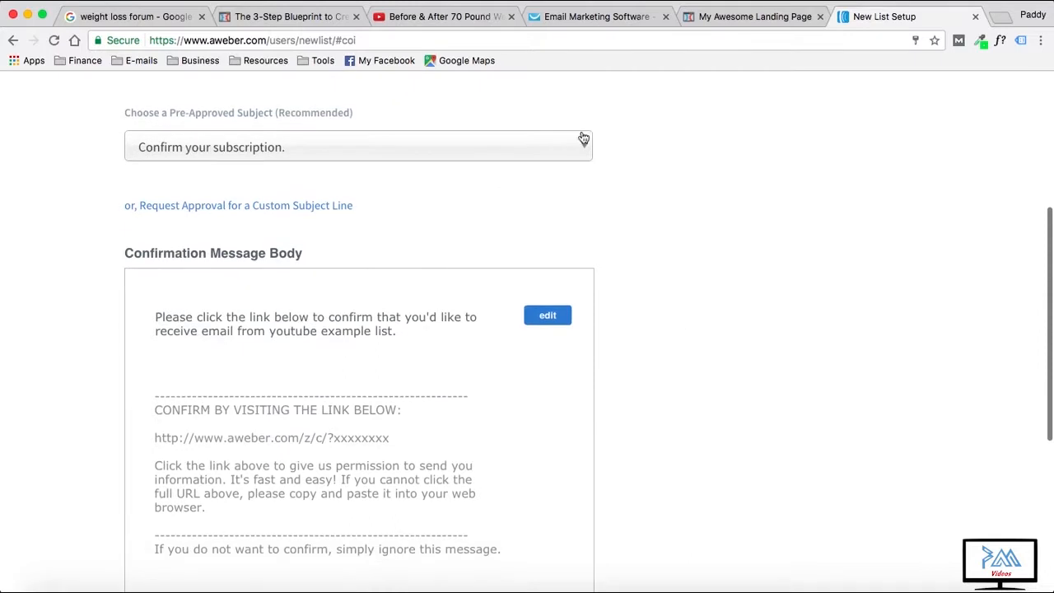
click(581, 141)
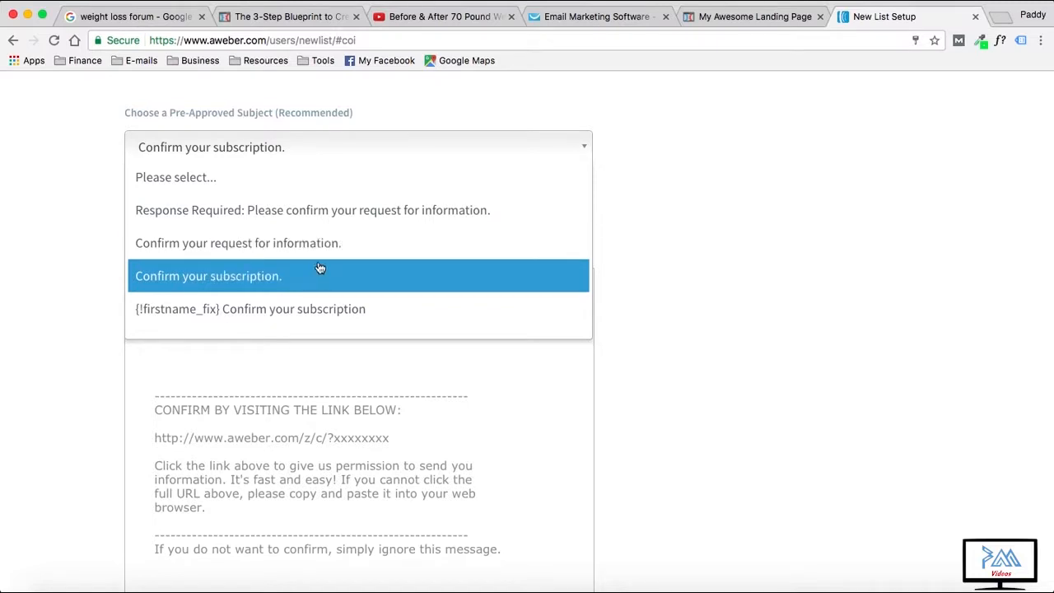
click(640, 232)
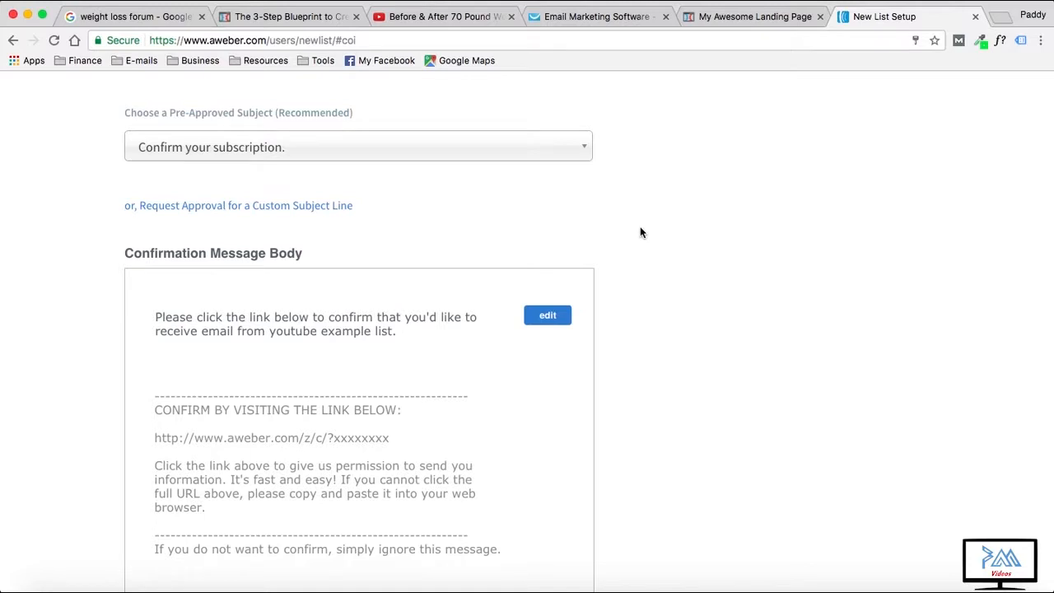
click(562, 158)
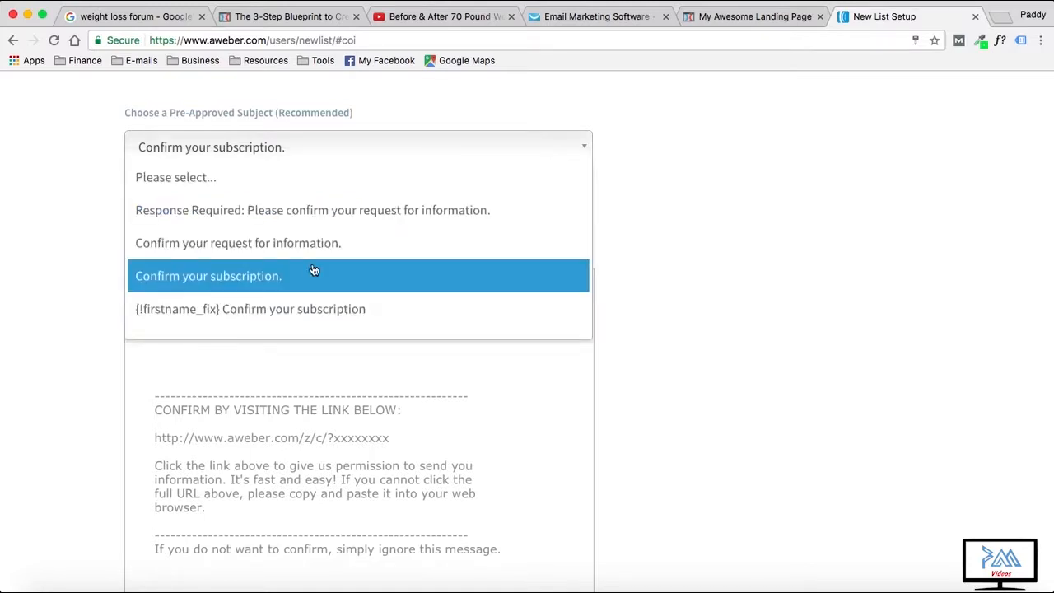
click(571, 276)
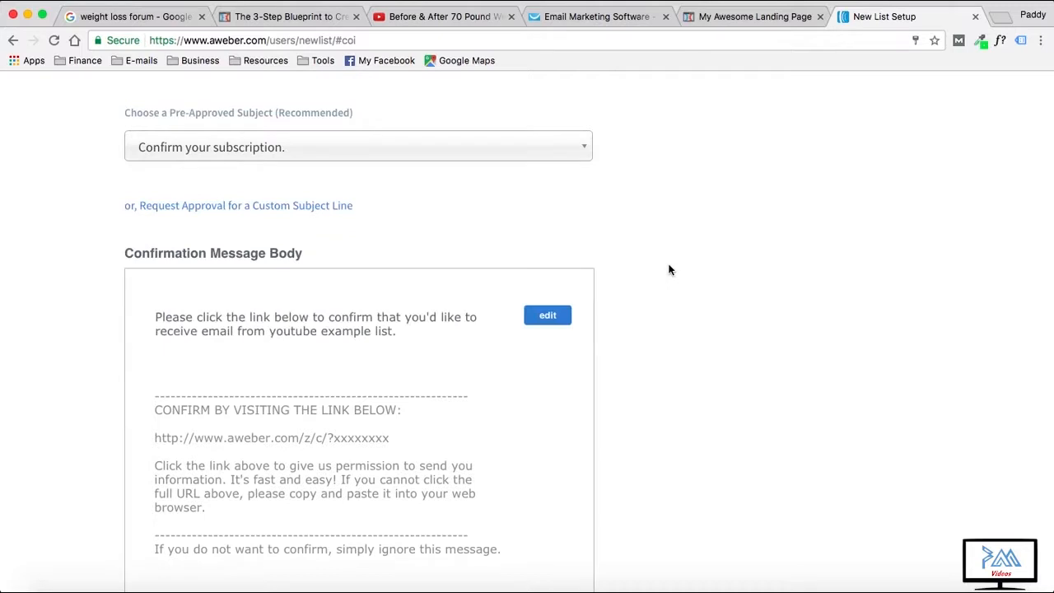
scroll(669, 270, down, 5)
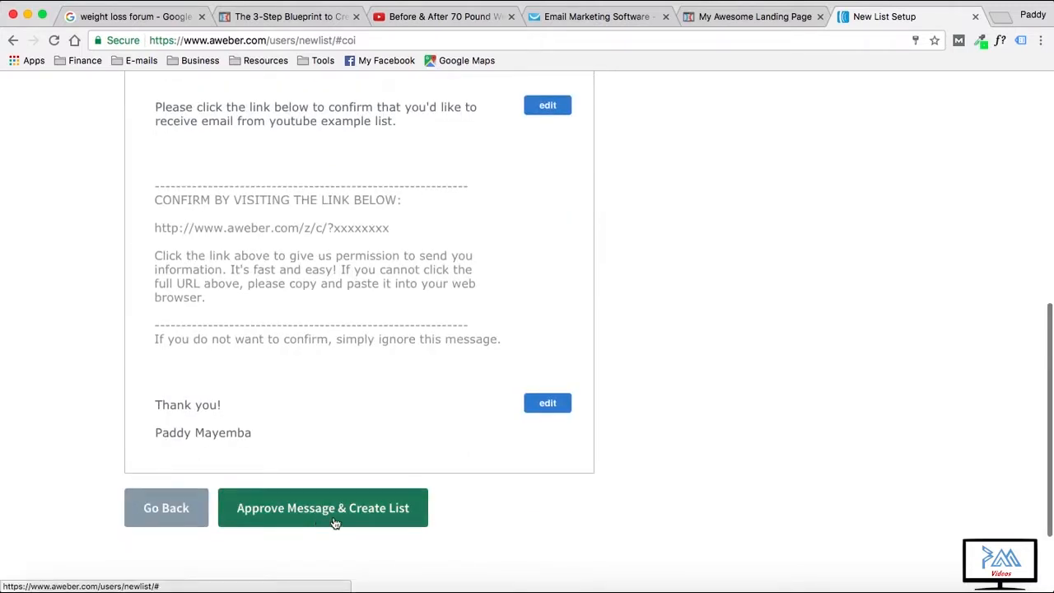
click(364, 524)
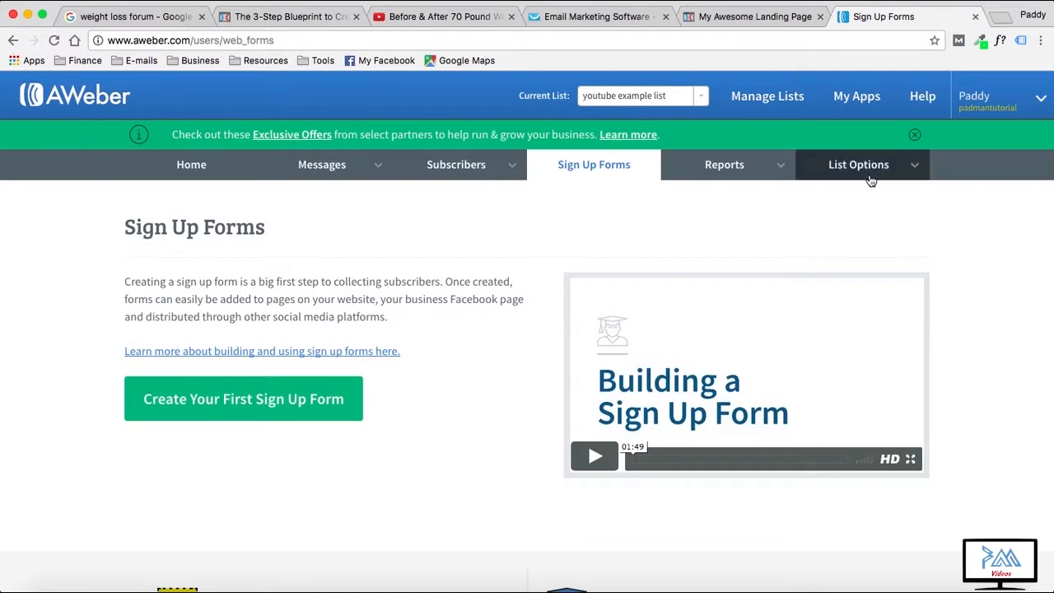
Turn off the confirmation email for AWeber sign up forms in the list's settings and save the settings.
mouse_move(870, 172)
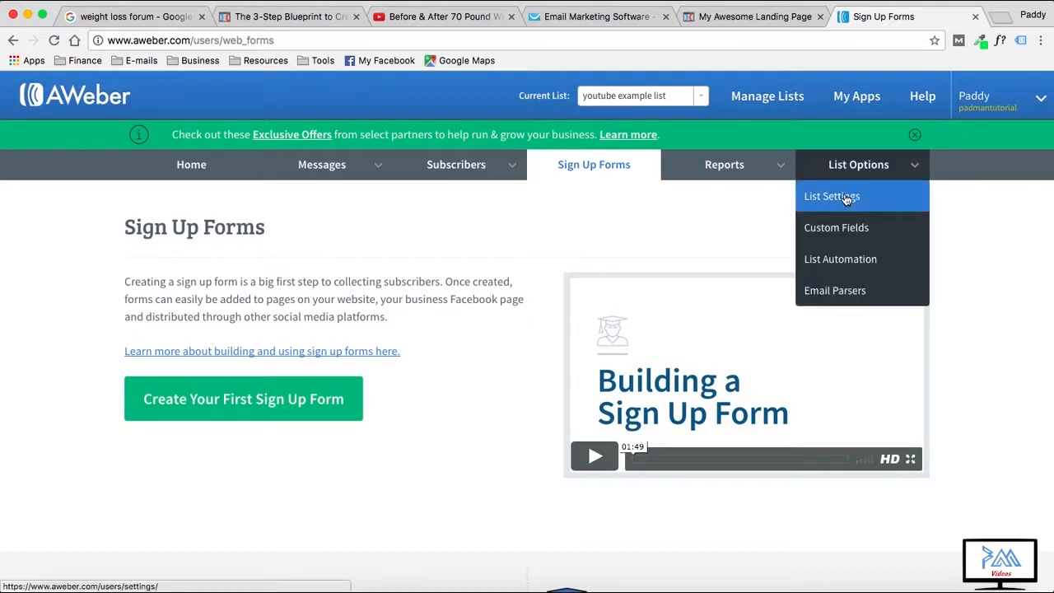
click(847, 200)
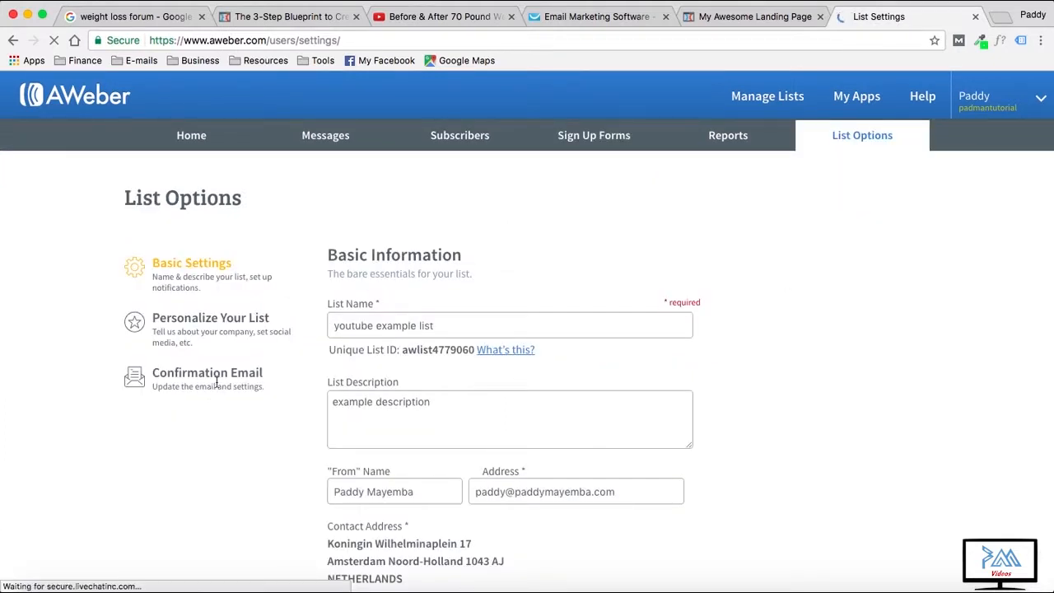
click(138, 381)
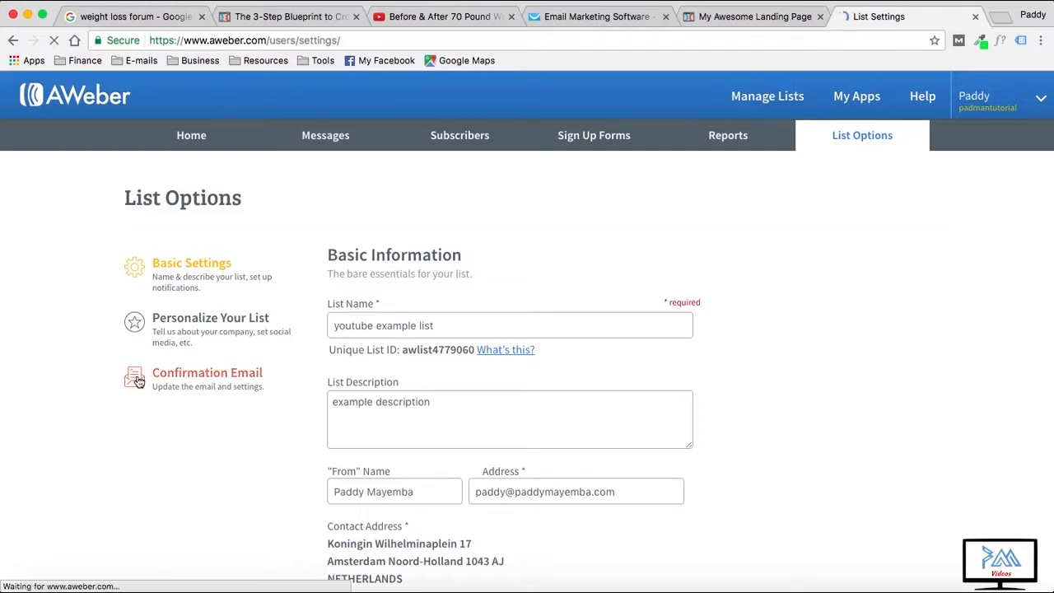
scroll(803, 304, down, 10)
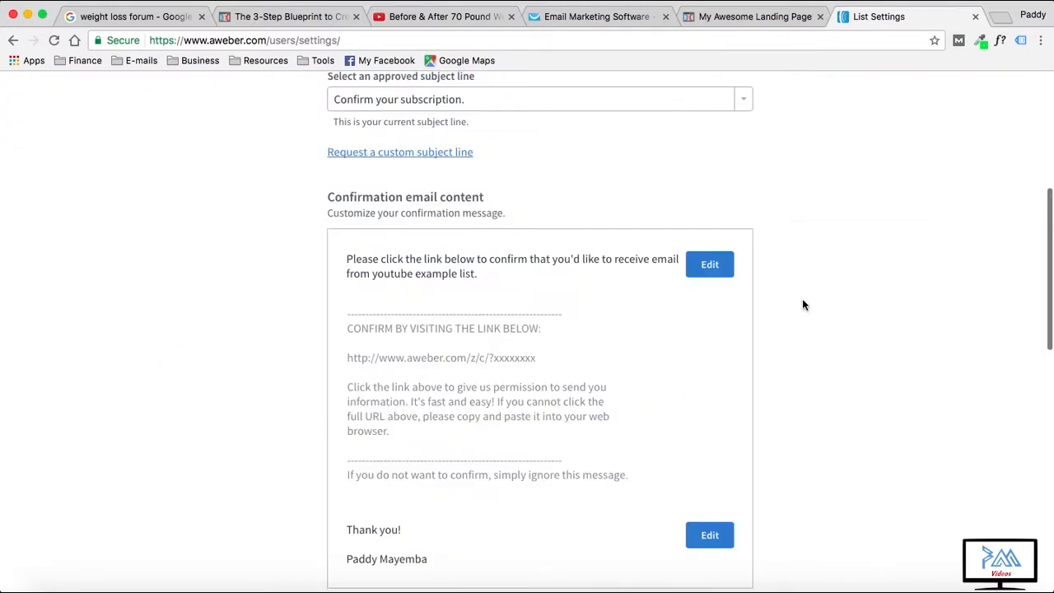
scroll(803, 304, down, 1)
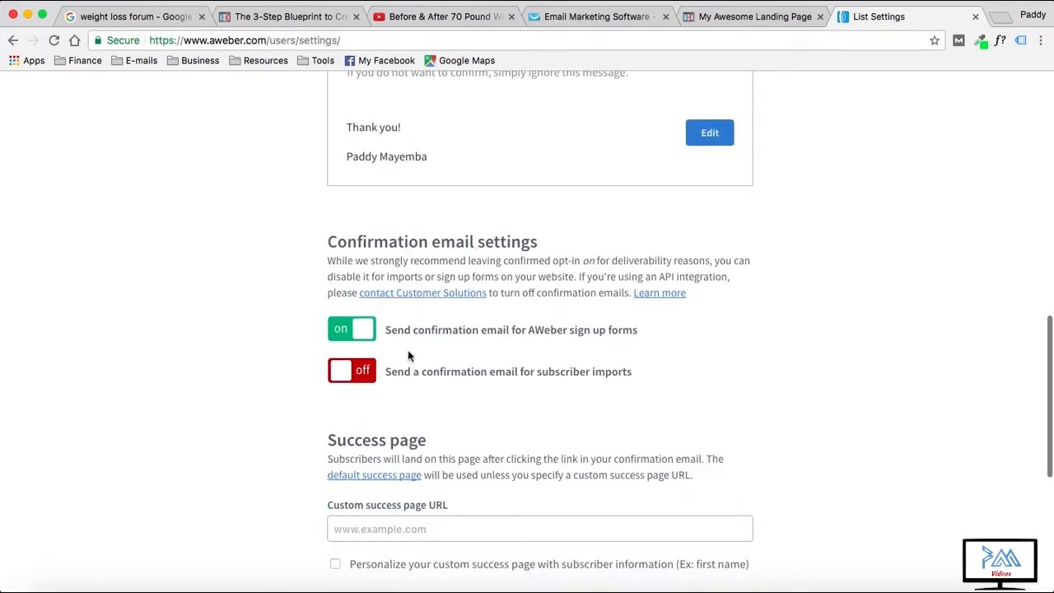
click(344, 331)
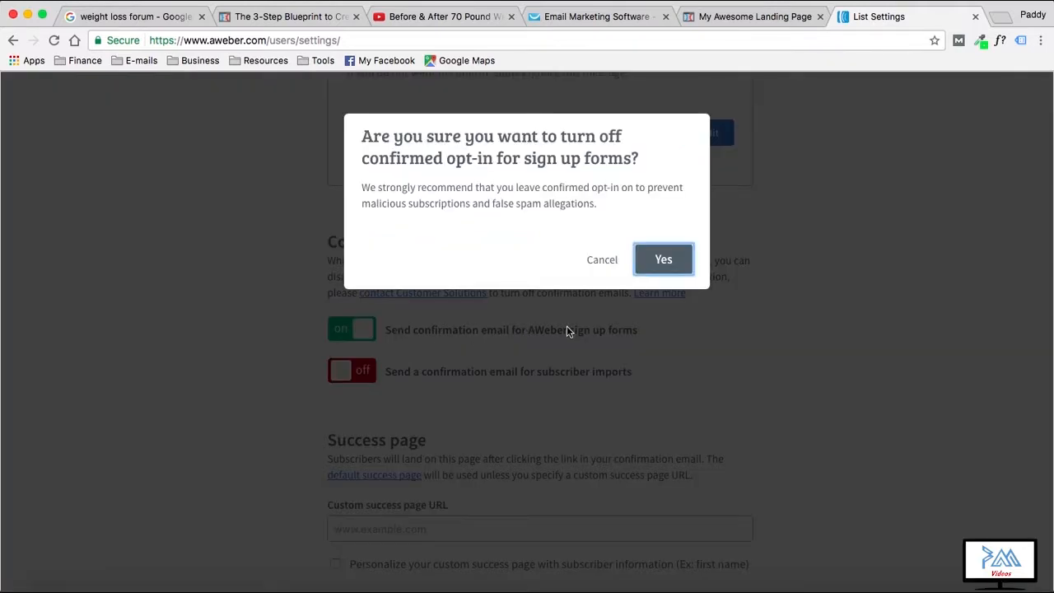
click(666, 262)
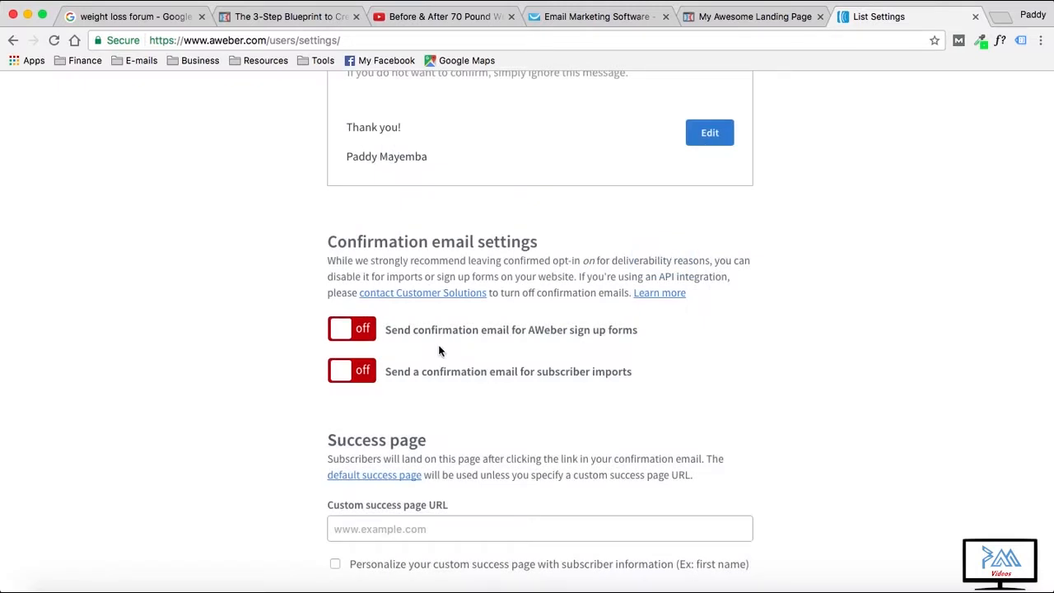
scroll(789, 363, down, 5)
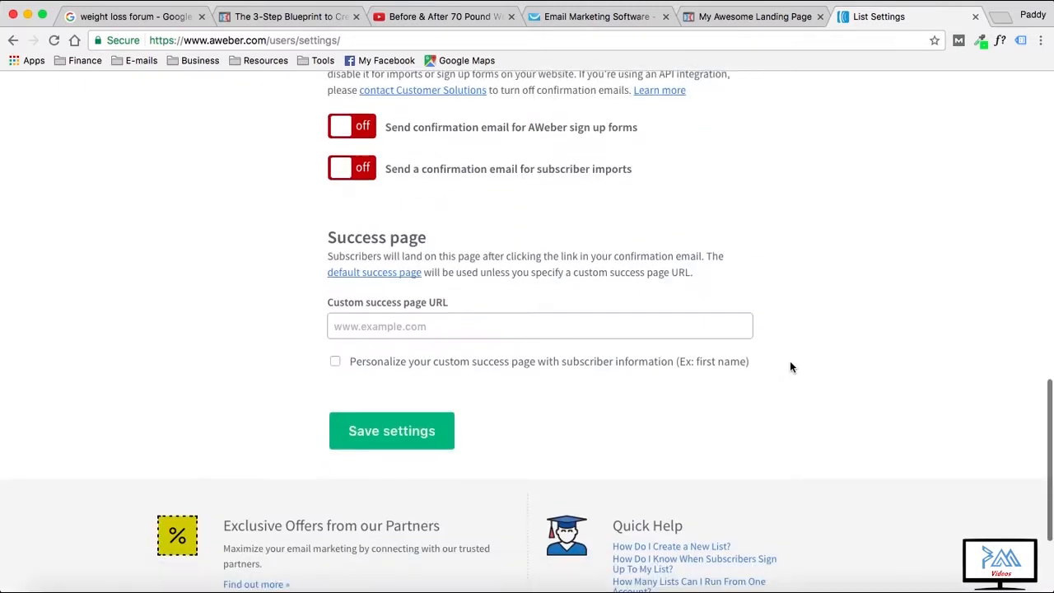
click(403, 437)
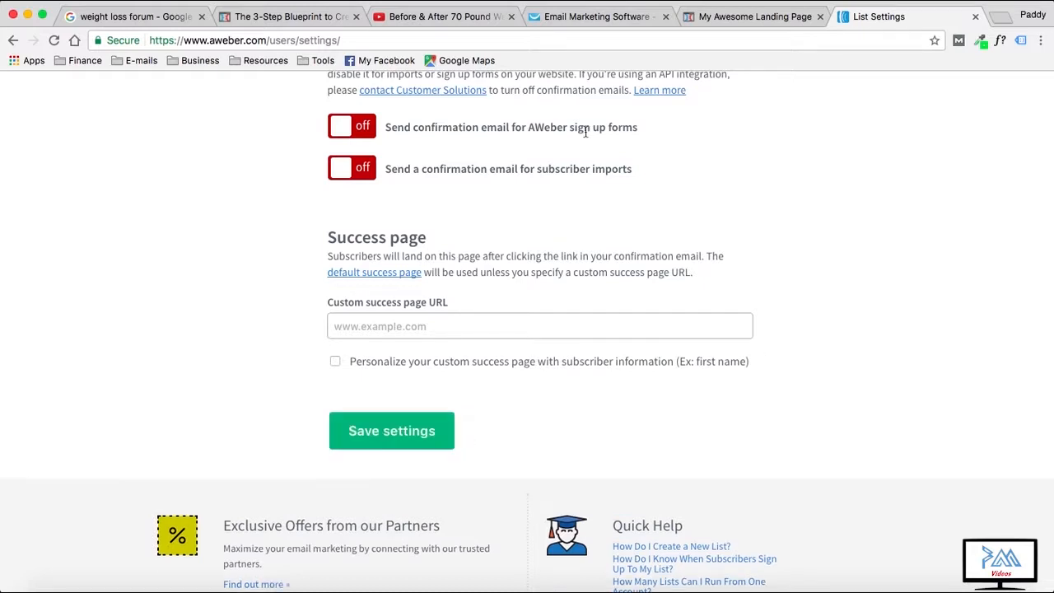
Start creating the first sign up form for the list.
scroll(901, 280, up, 2)
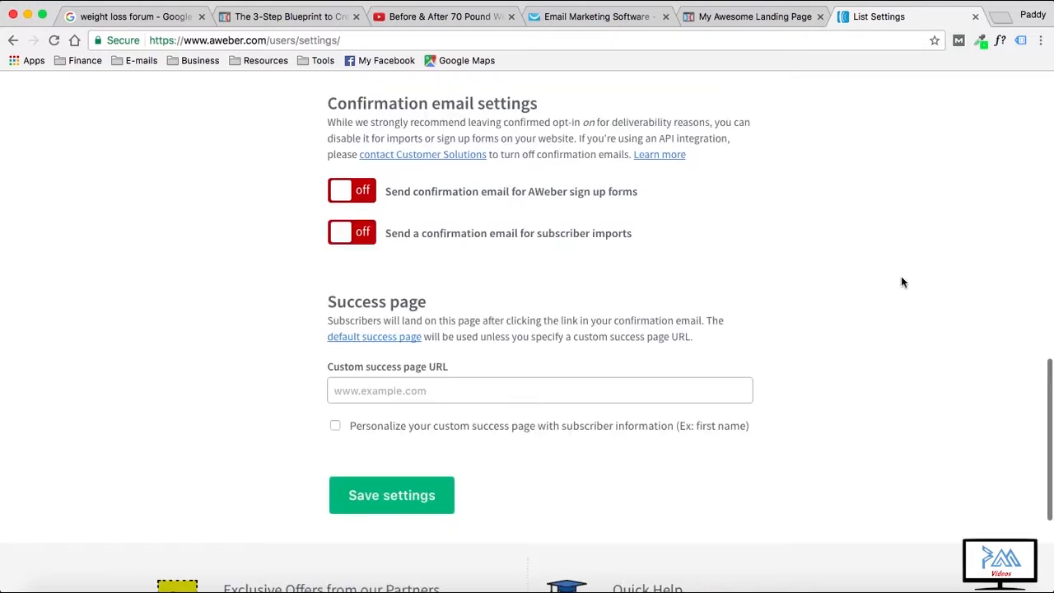
scroll(901, 282, up, 10)
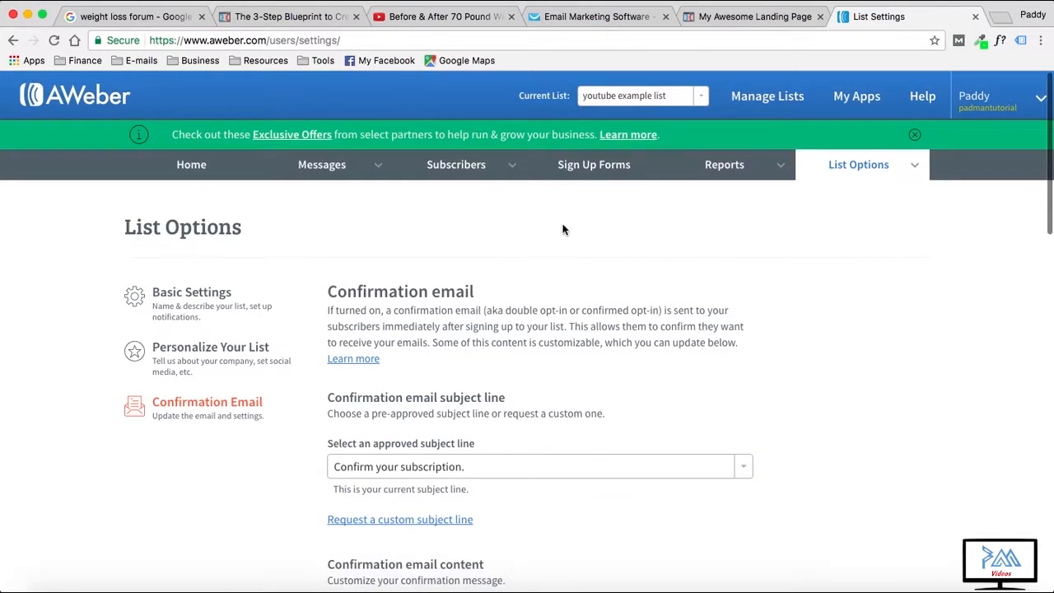
click(590, 167)
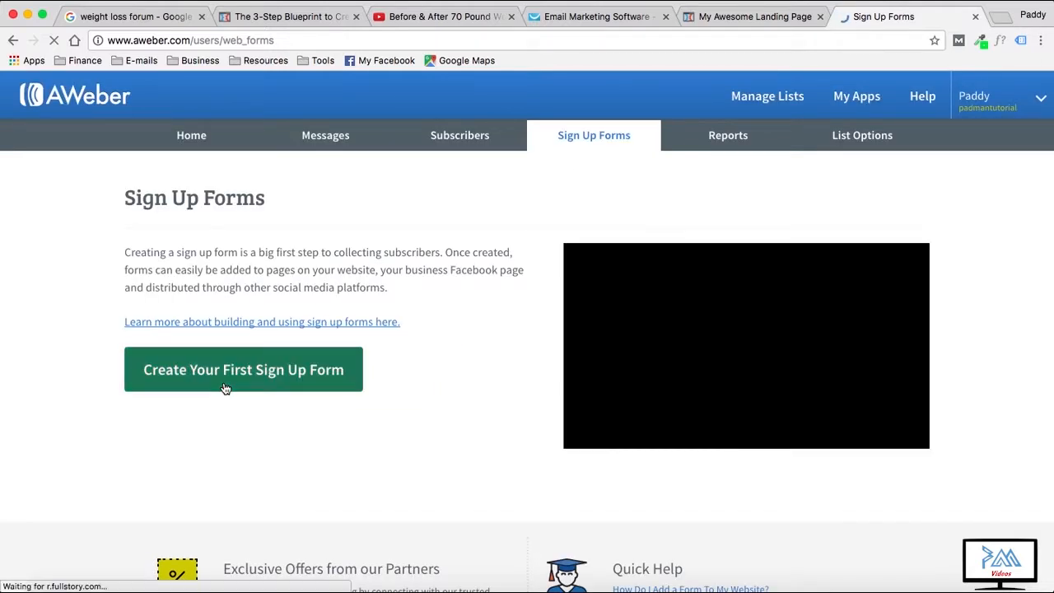
click(225, 388)
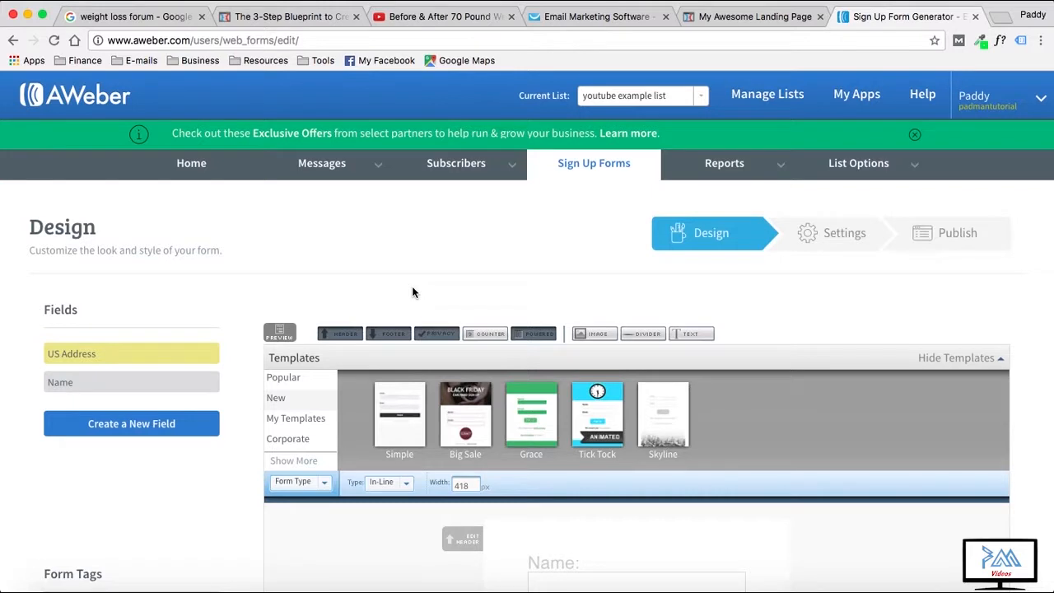
Preview the Simple template without loading it, and load the Skyline template in Grey into the sign up form.
scroll(413, 293, down, 1)
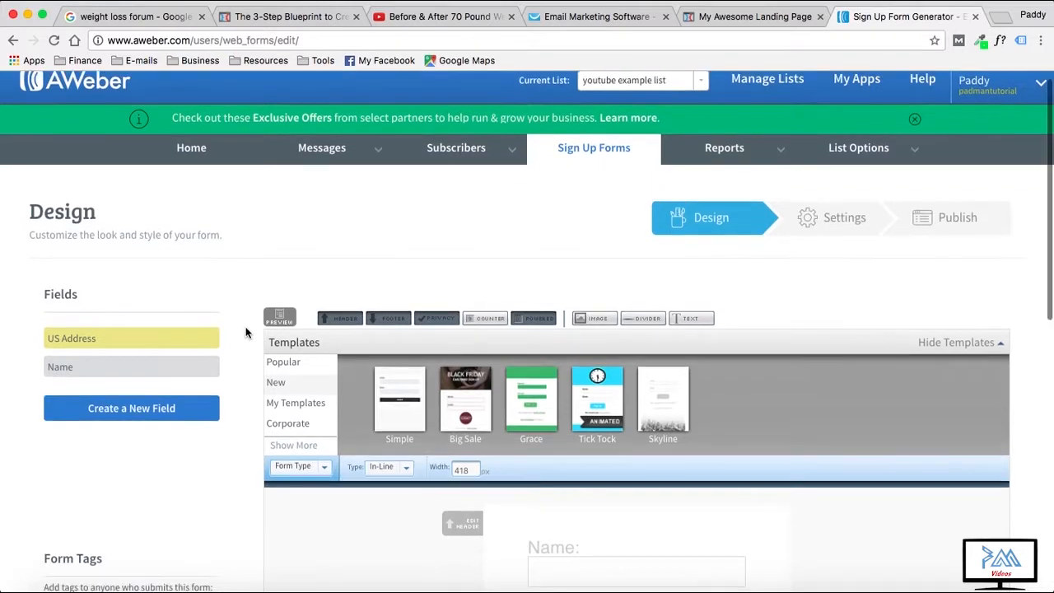
click(400, 406)
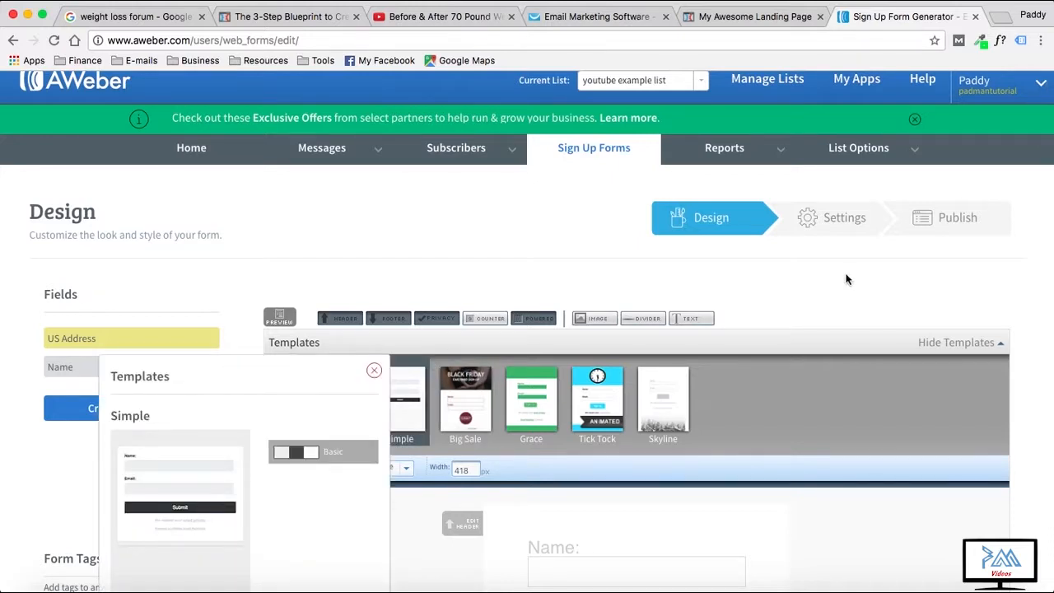
click(372, 369)
scroll(890, 319, down, 1)
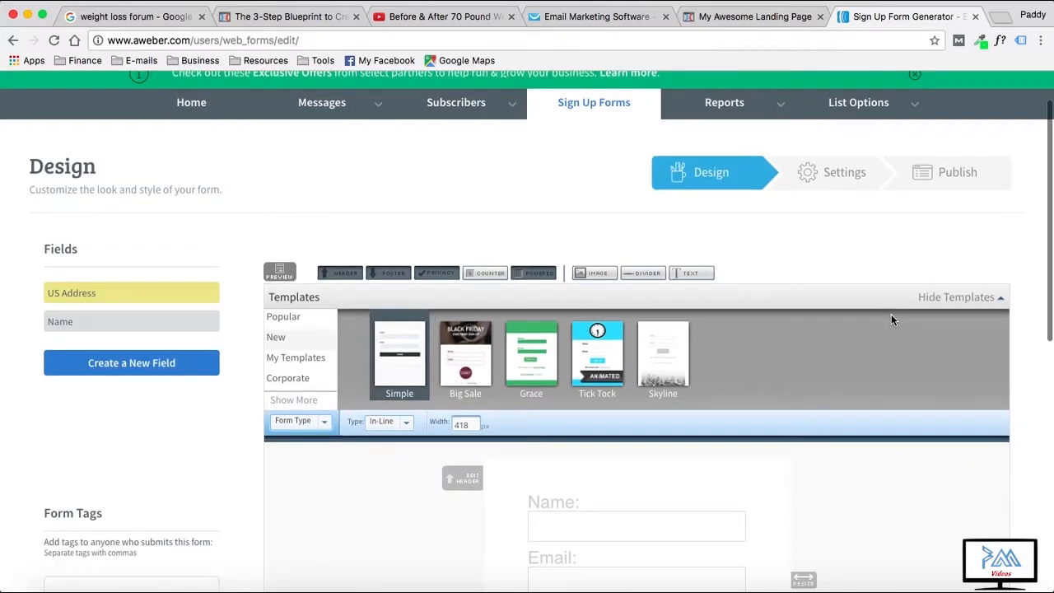
scroll(891, 314, down, 3)
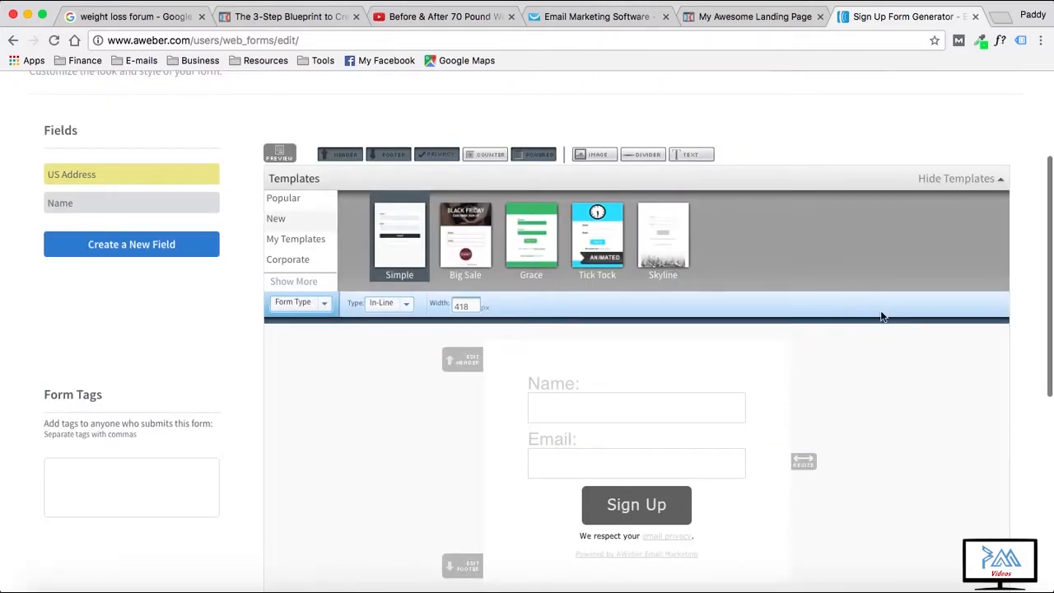
scroll(881, 317, up, 1)
click(656, 263)
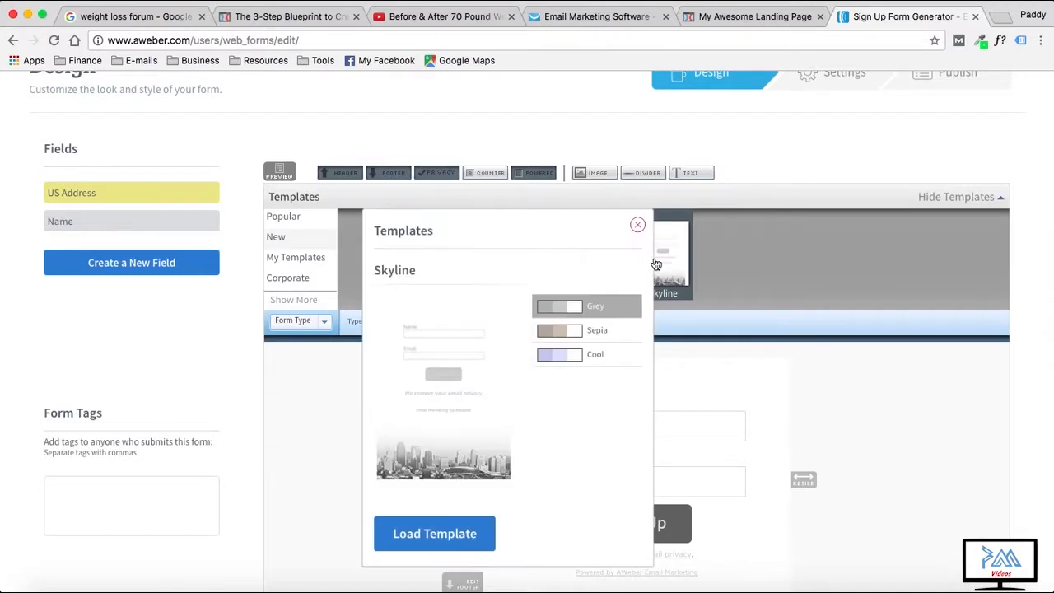
click(437, 540)
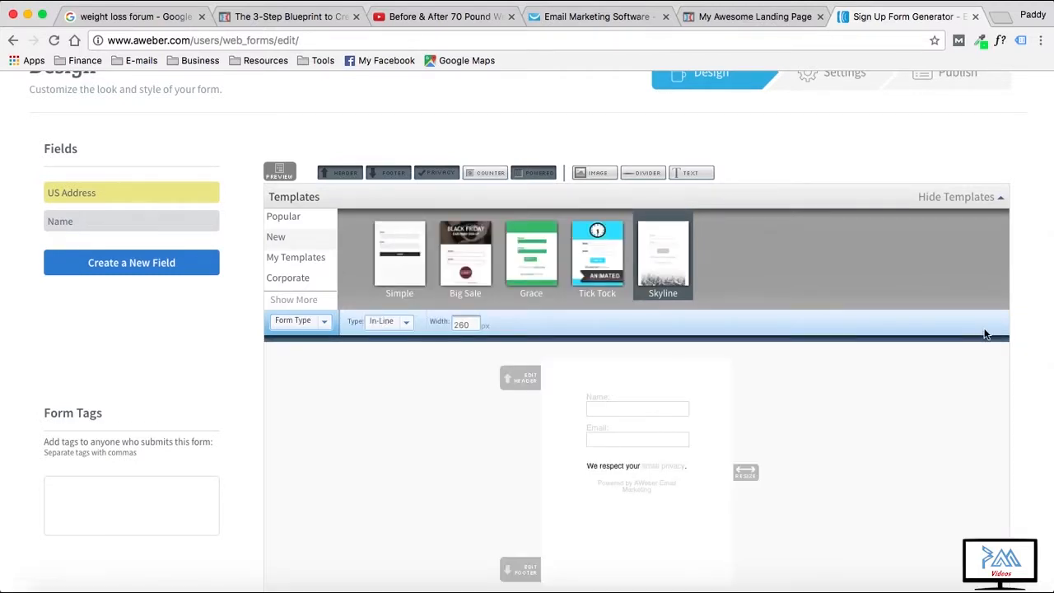
Load the Big Sale template in Blue into the sign up form.
scroll(1019, 363, down, 2)
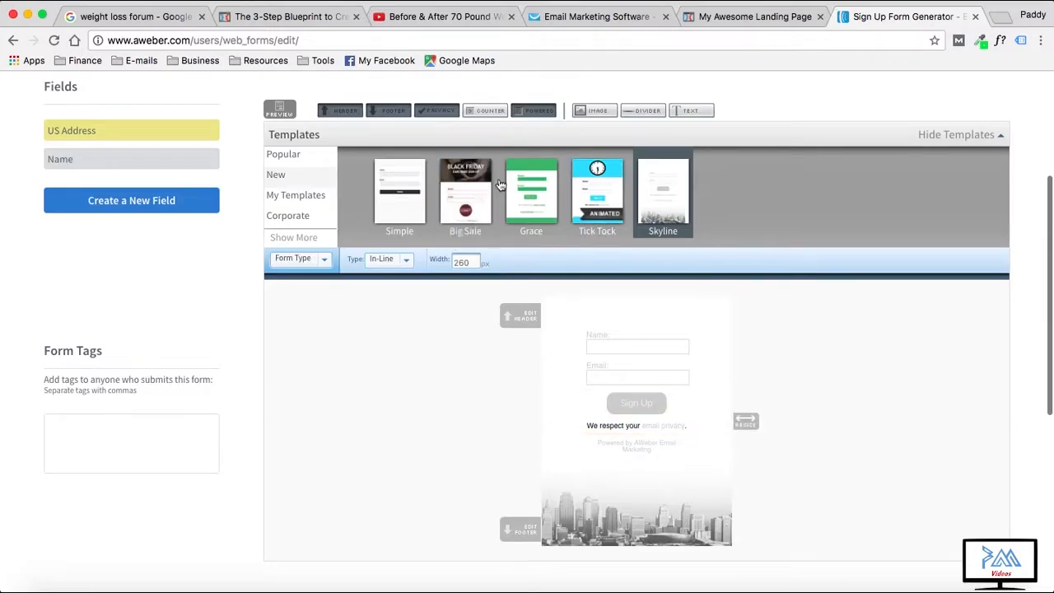
click(470, 181)
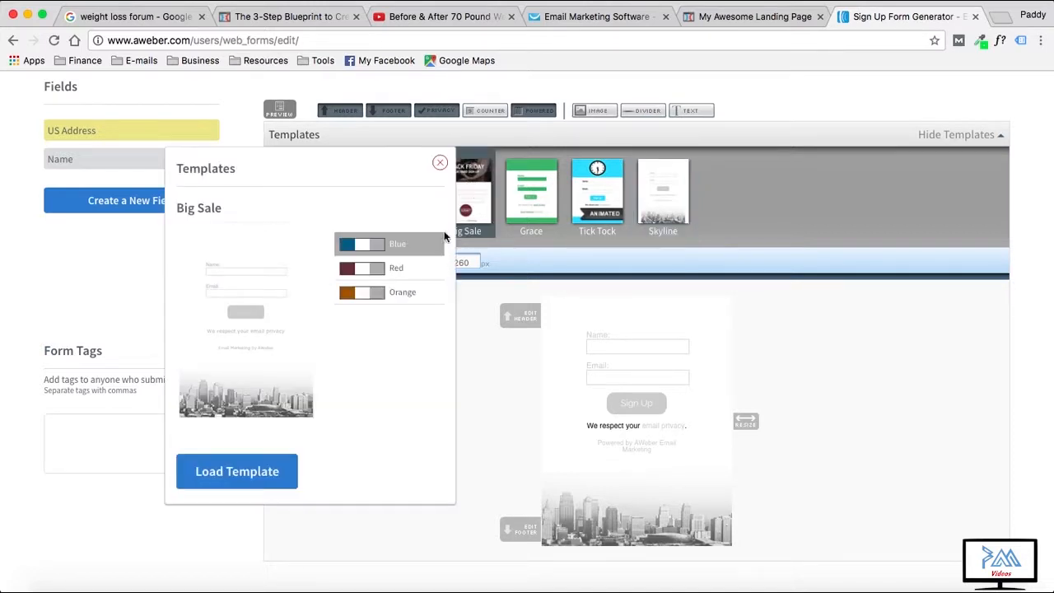
click(239, 473)
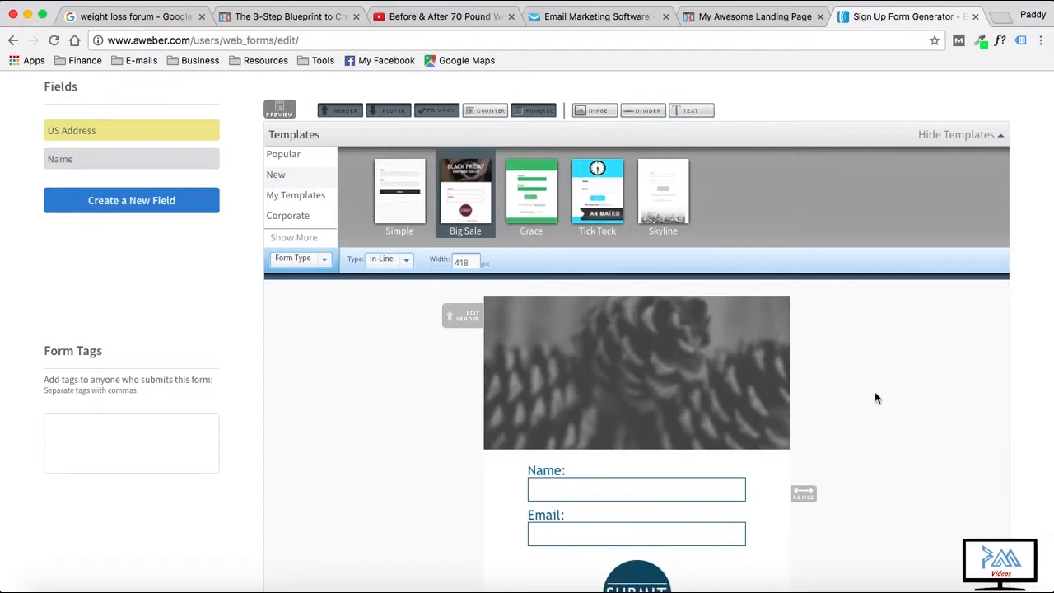
Remove the Name field from the sign up form and continue to the form's settings.
scroll(874, 396, down, 3)
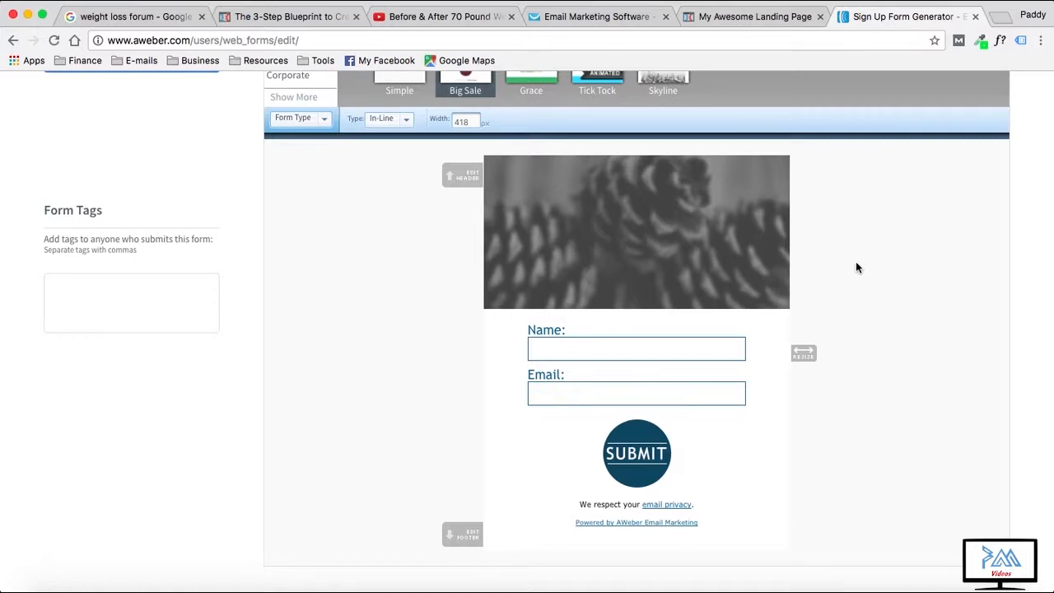
mouse_move(776, 334)
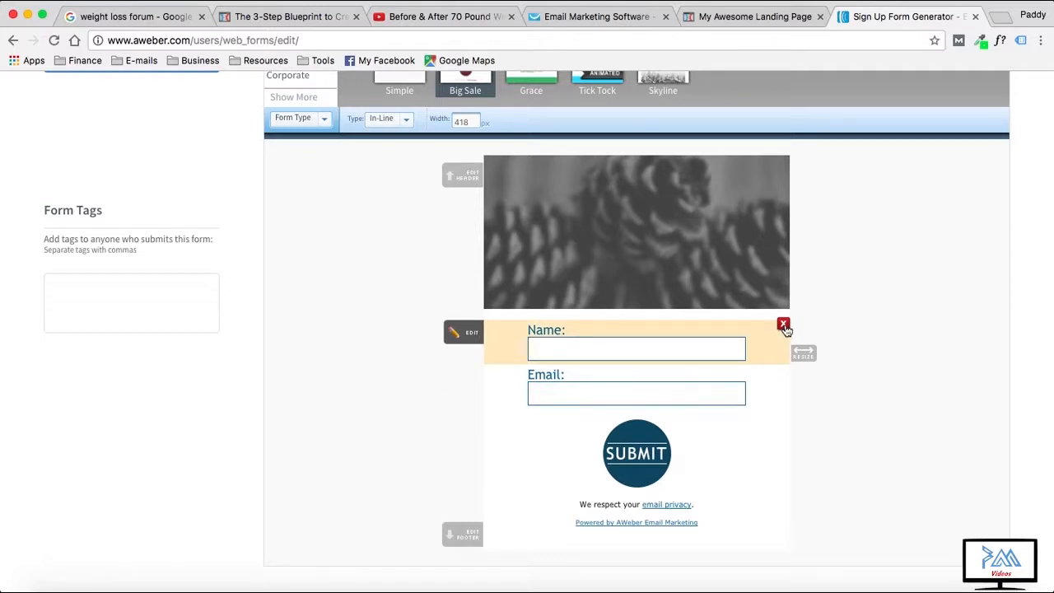
click(783, 325)
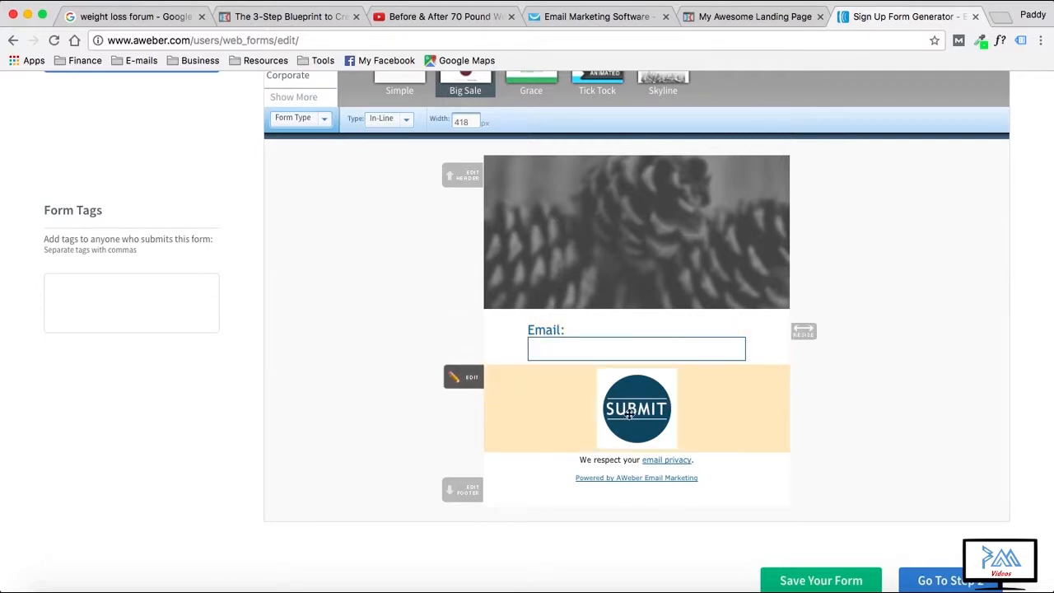
scroll(864, 310, up, 4)
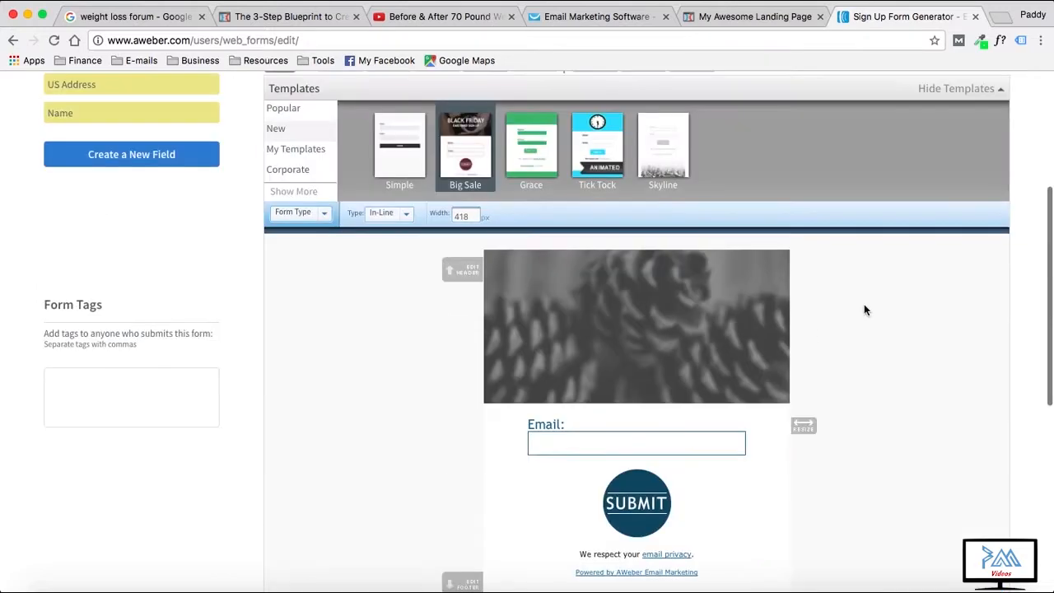
scroll(863, 309, down, 6)
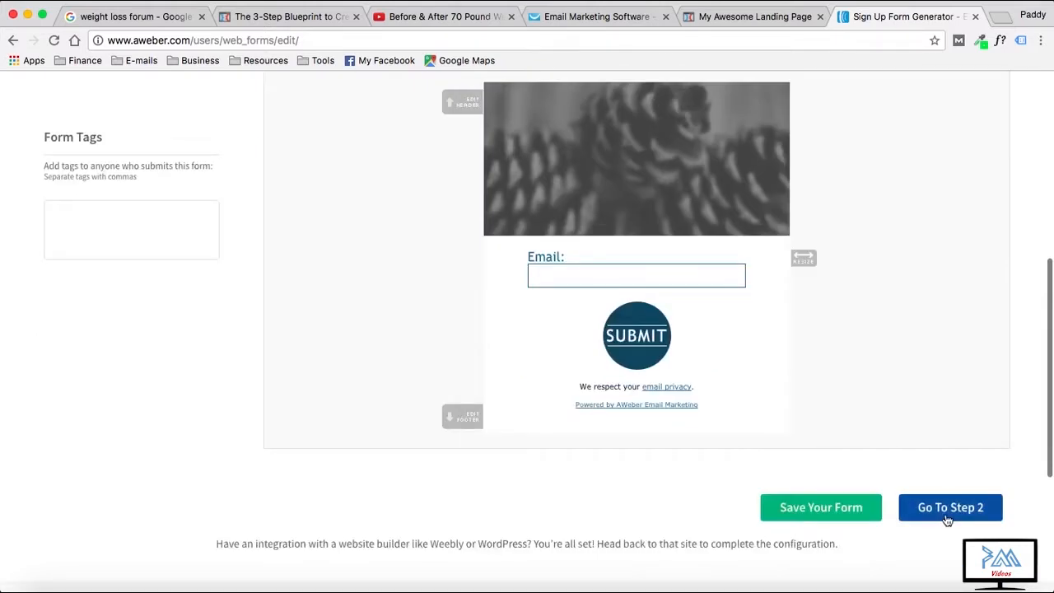
click(948, 507)
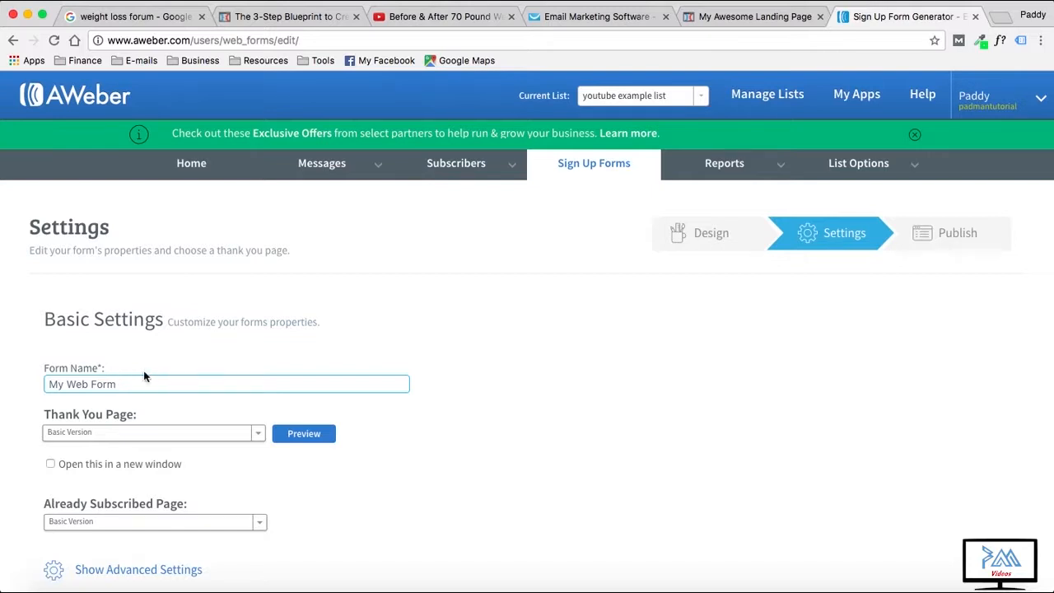
Keep the form name "My Web Form" and the basic page settings, proceed to publishing and save the form.
click(397, 329)
scroll(436, 354, down, 3)
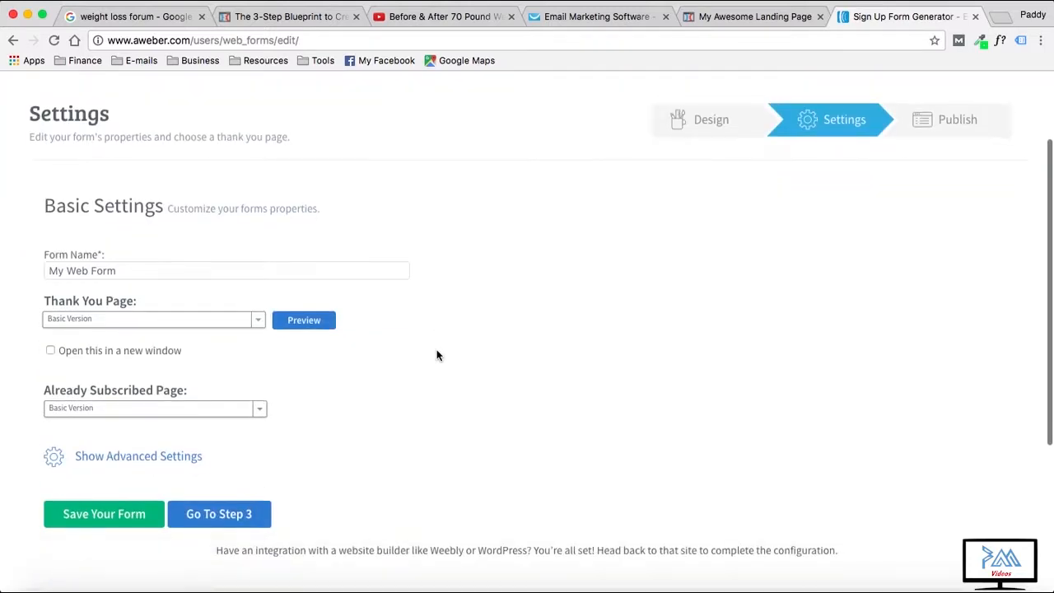
click(219, 518)
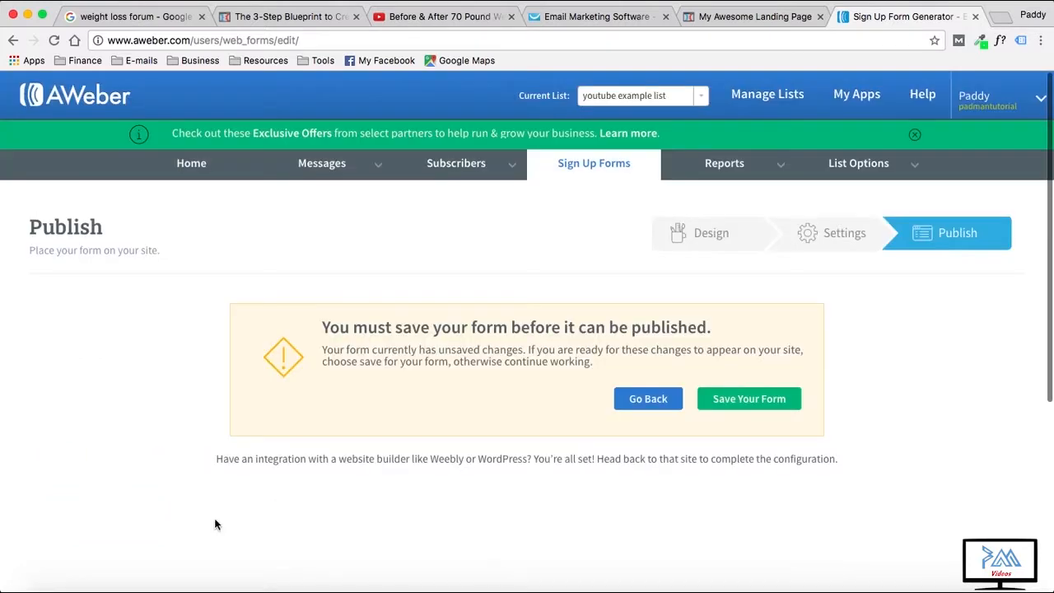
click(754, 398)
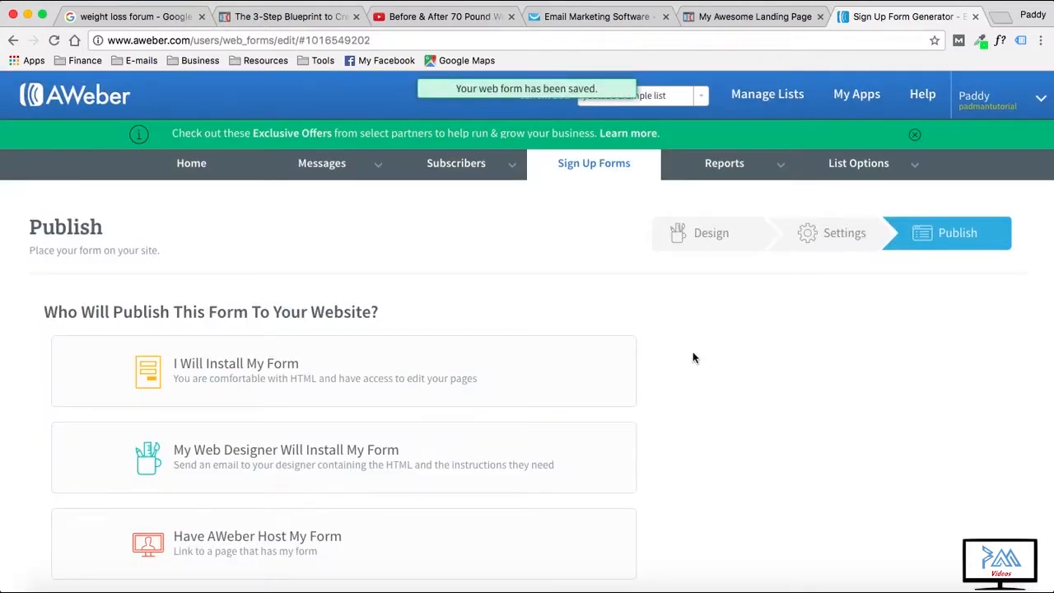
Open the Legacy Follow Up Series and start a new plain text follow up message.
scroll(693, 357, down, 2)
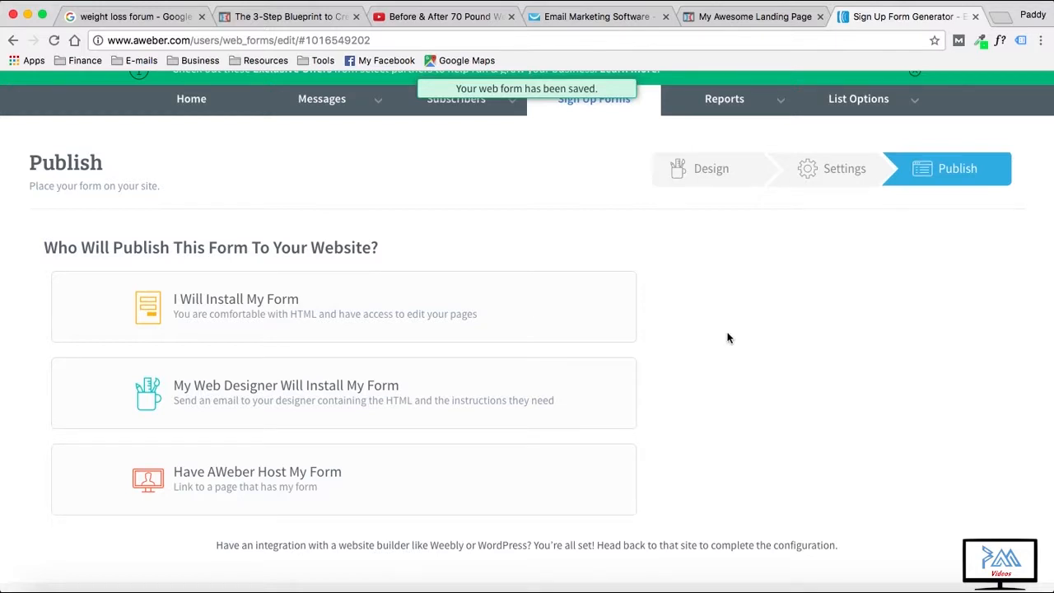
scroll(727, 337, up, 2)
mouse_move(335, 168)
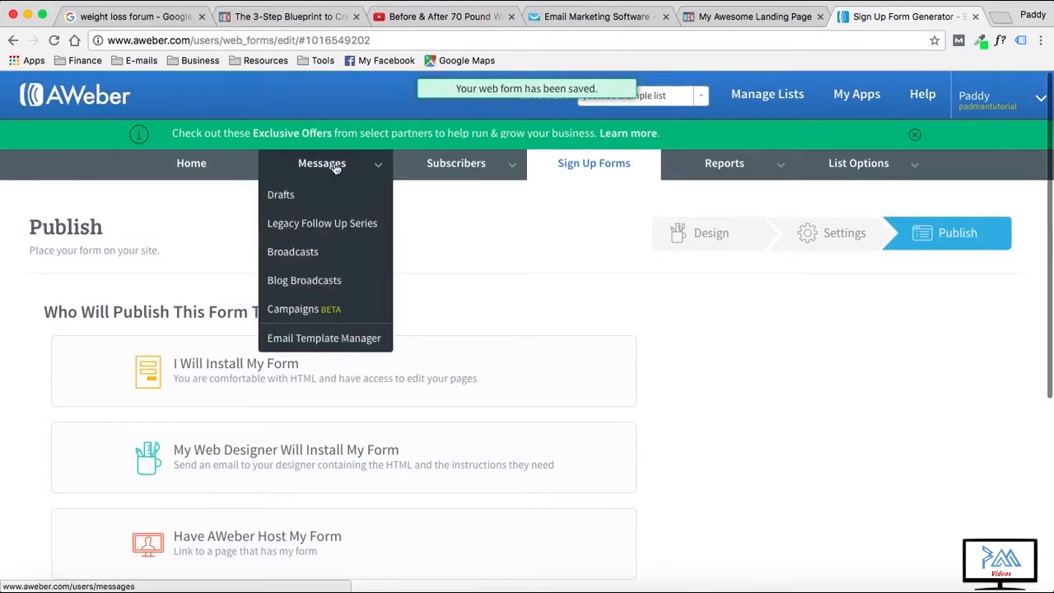
click(332, 227)
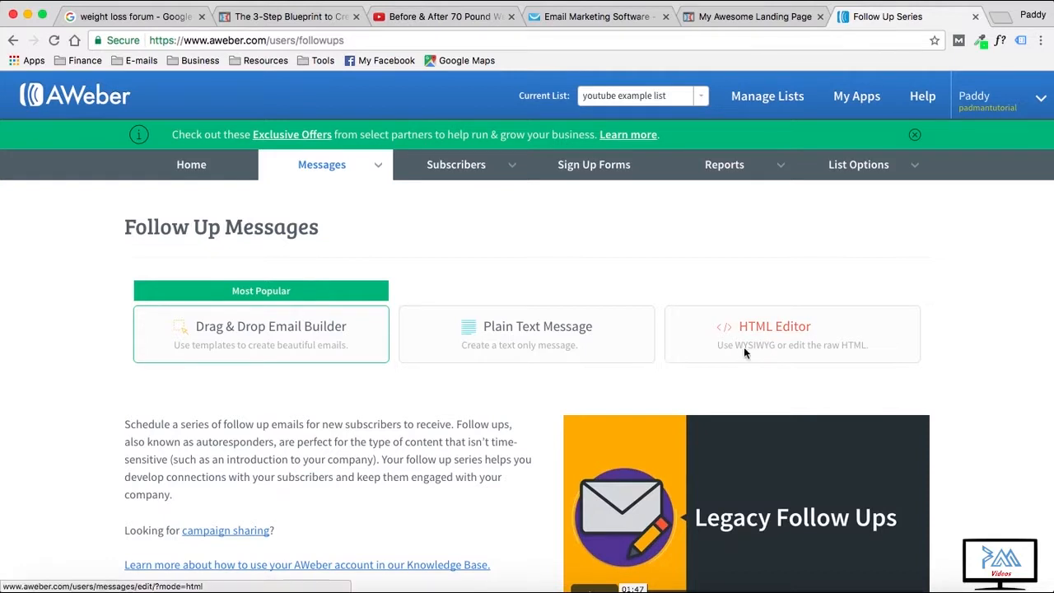
click(530, 337)
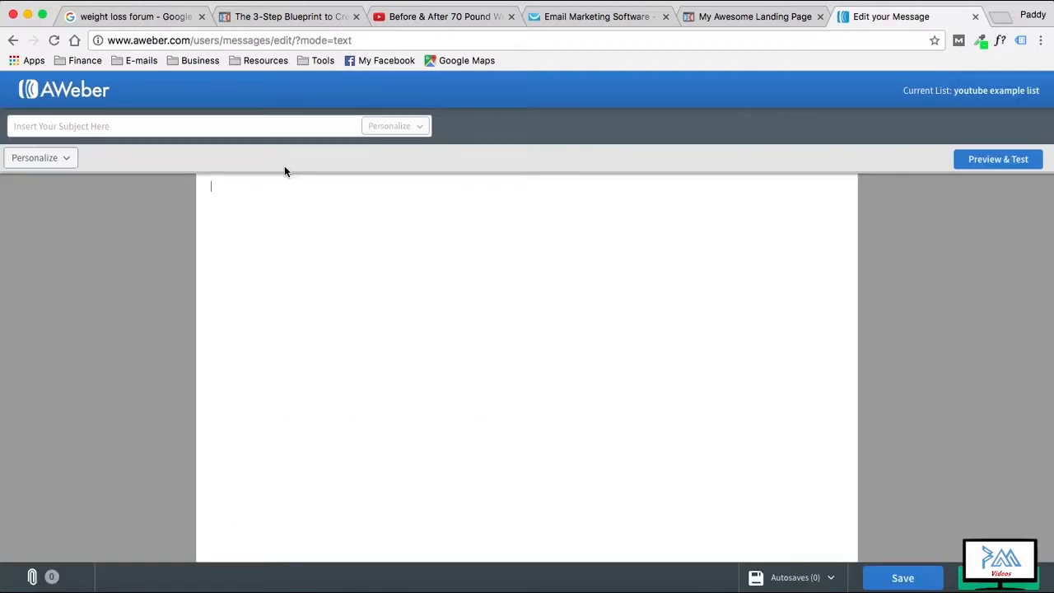
Write the message body "Hey there subcriber, welcome to this awesome cool opt in system.".
click(399, 251)
text(H)
key(BackSpace)
text(Welcome)
key(BackSpace)
key(BackSpace)
key(BackSpace)
key(BackSpace)
key(BackSpace)
key(BackSpace)
key(BackSpace)
text(Hy)
key(BackSpace)
text(ey there subcriber, welcome to thi)
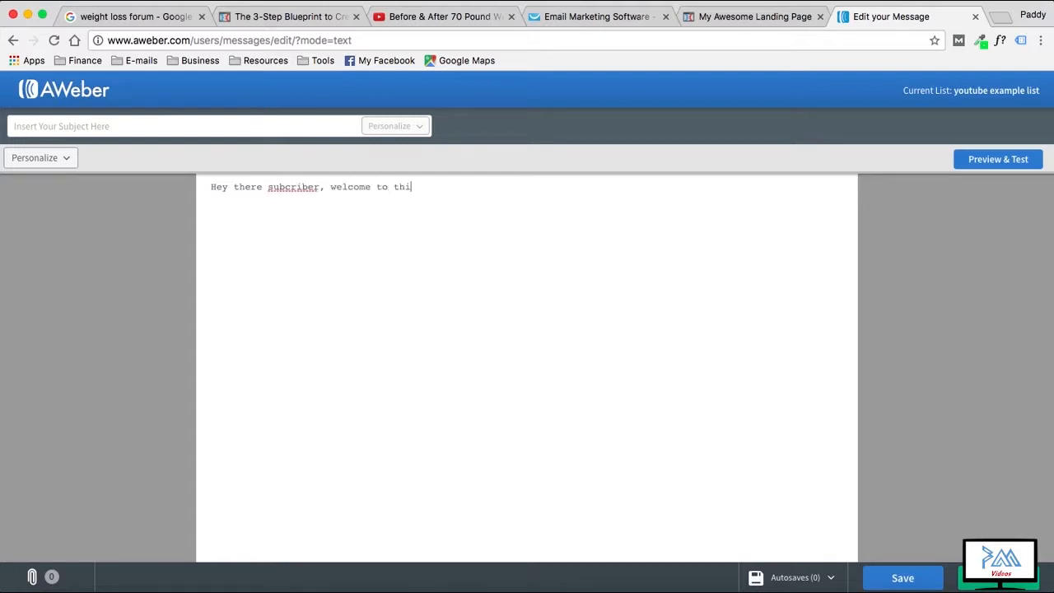
text(s awesome cool opt in system.)
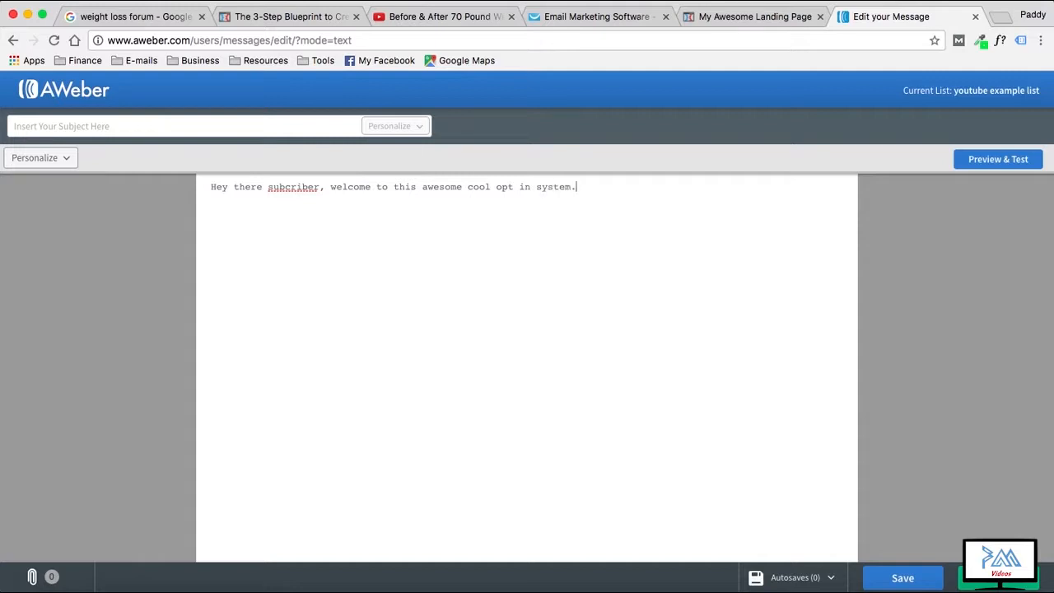
Sign the message with a dash and the sender's first name on a new line and save it.
key(Return)
text(Paddy)
text(-)
click(902, 579)
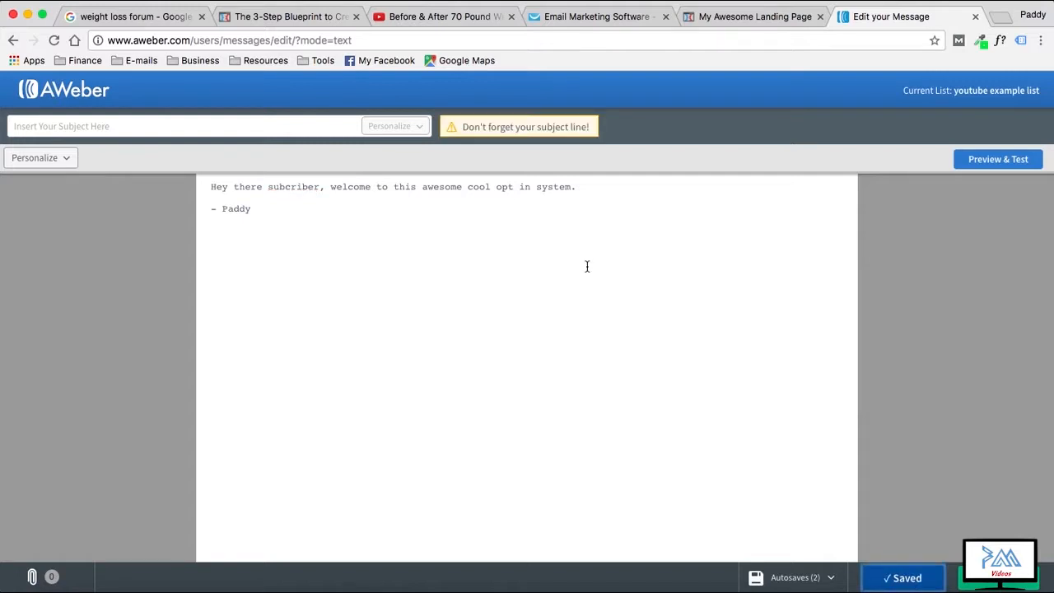
Set the message's subject to "the coolest subject line evr", save it and exit to the drafts.
click(162, 124)
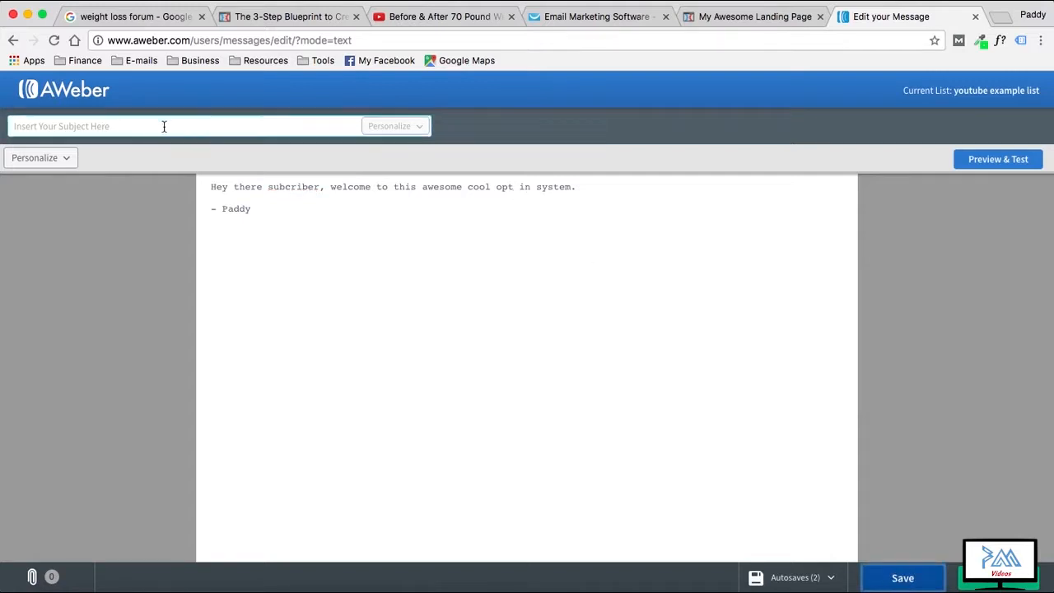
click(140, 126)
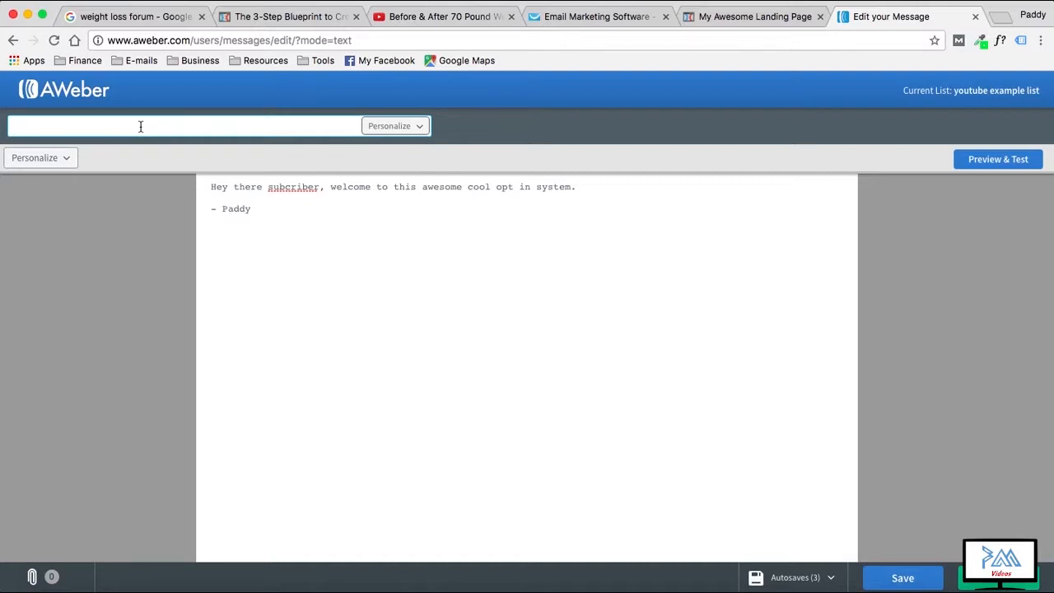
text(the coolest subject line evr)
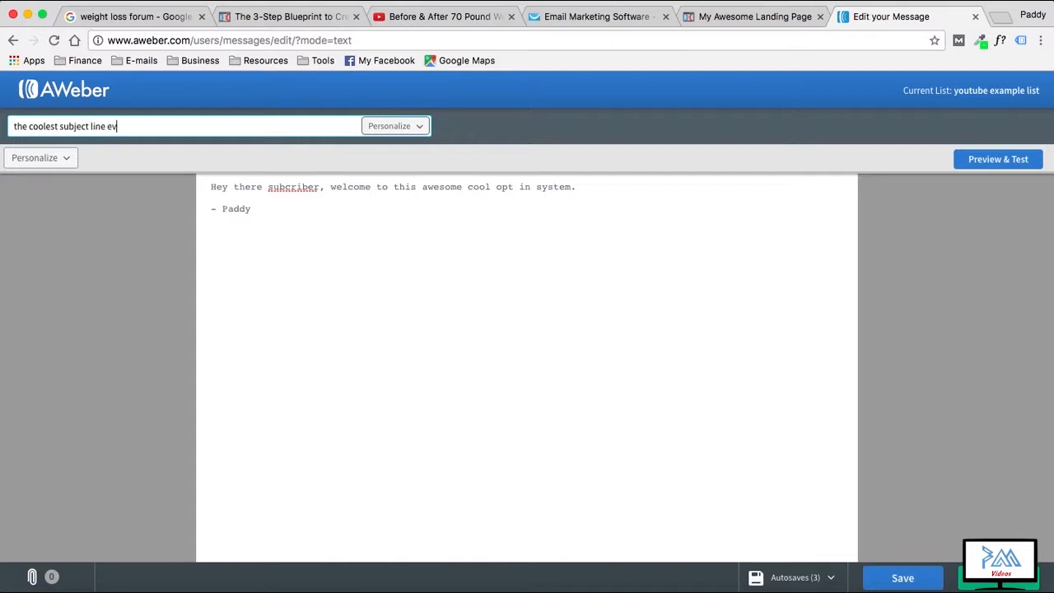
click(914, 569)
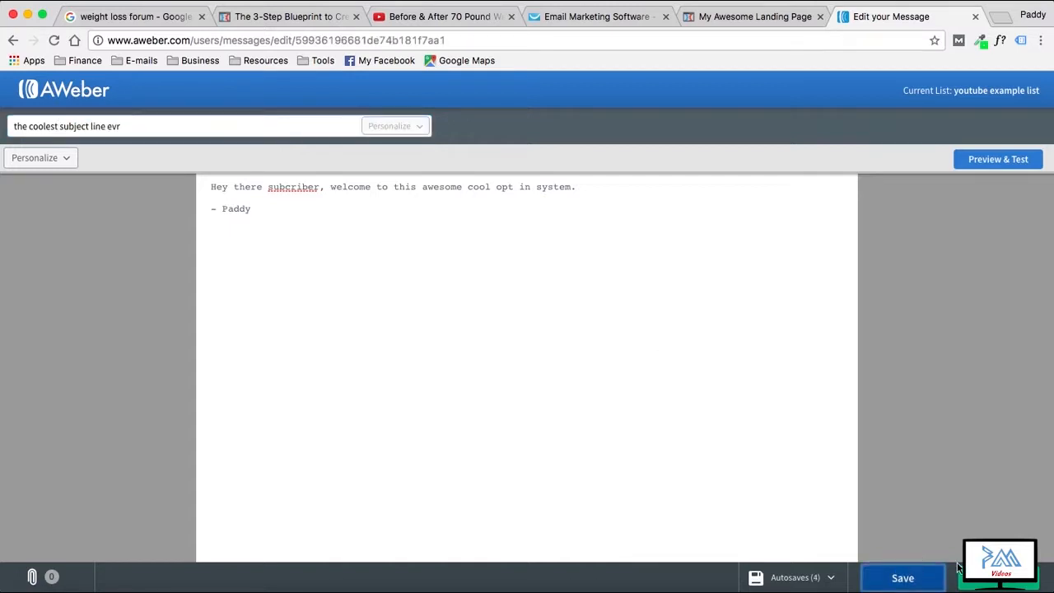
click(993, 580)
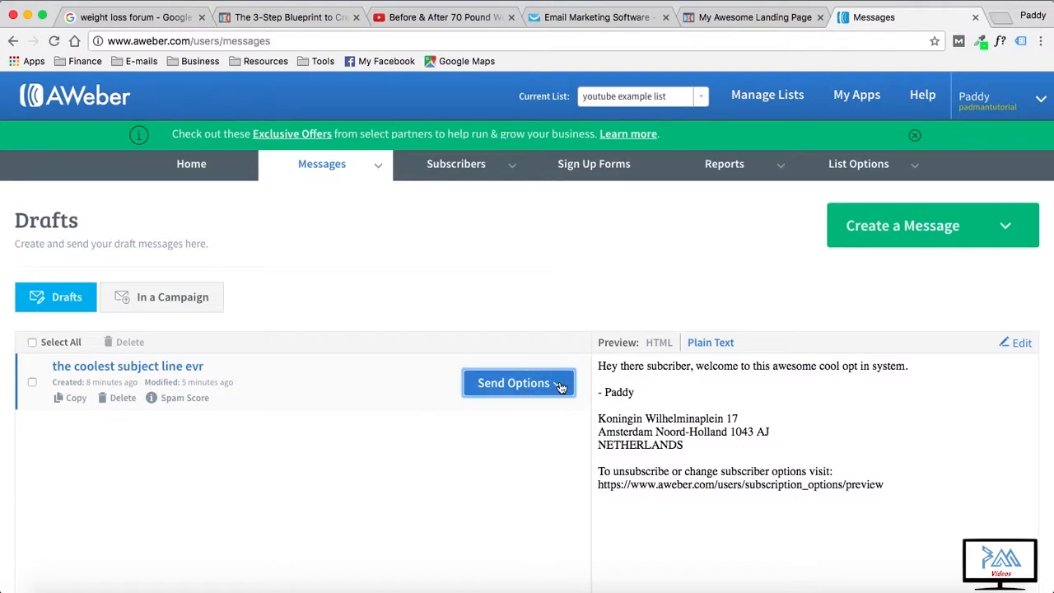
Add the draft "the coolest subject line evr" to the follow up series with click tracking on.
click(558, 387)
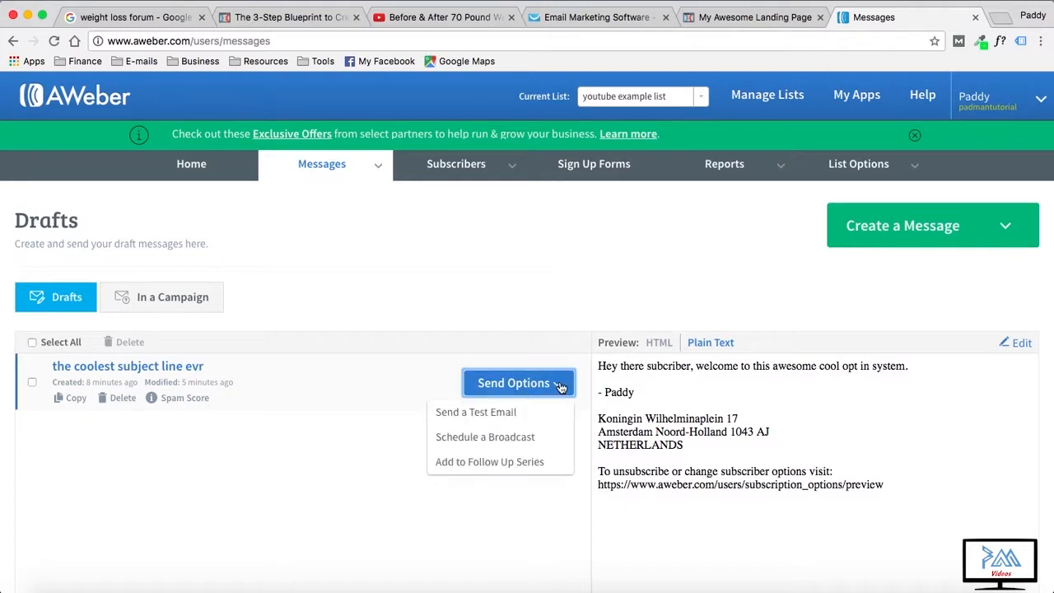
click(501, 463)
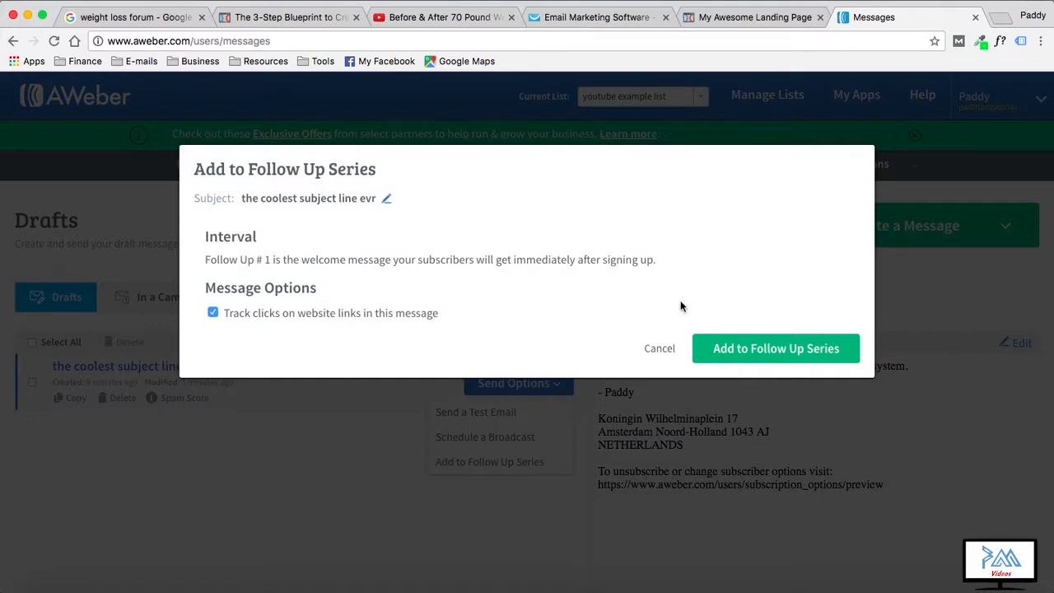
click(765, 348)
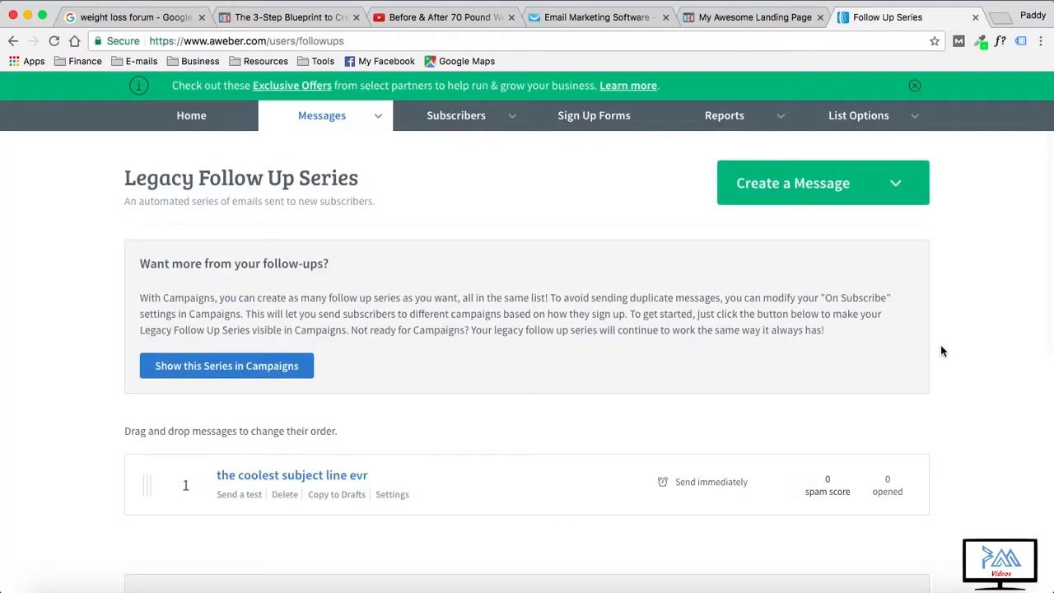
Create another plain text message with the body "This is the second email on this email list.".
scroll(942, 351, down, 2)
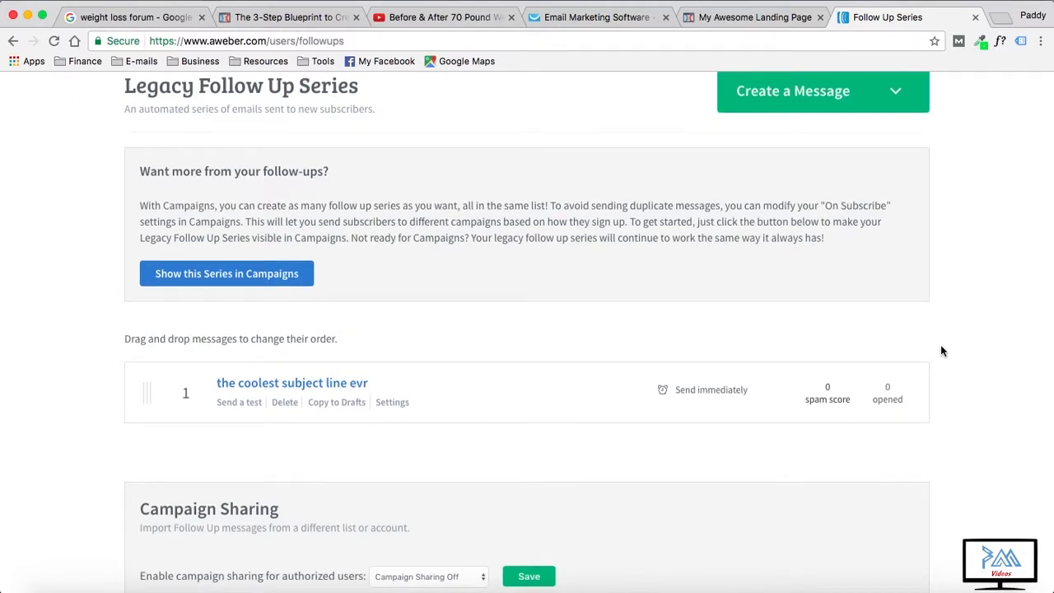
scroll(940, 344, up, 1)
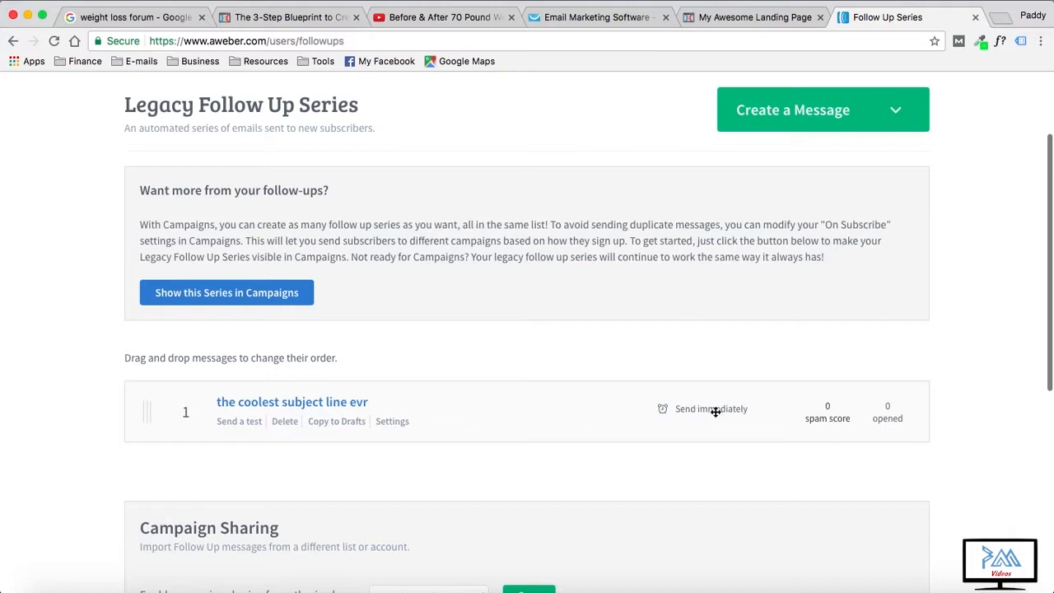
scroll(470, 409, up, 3)
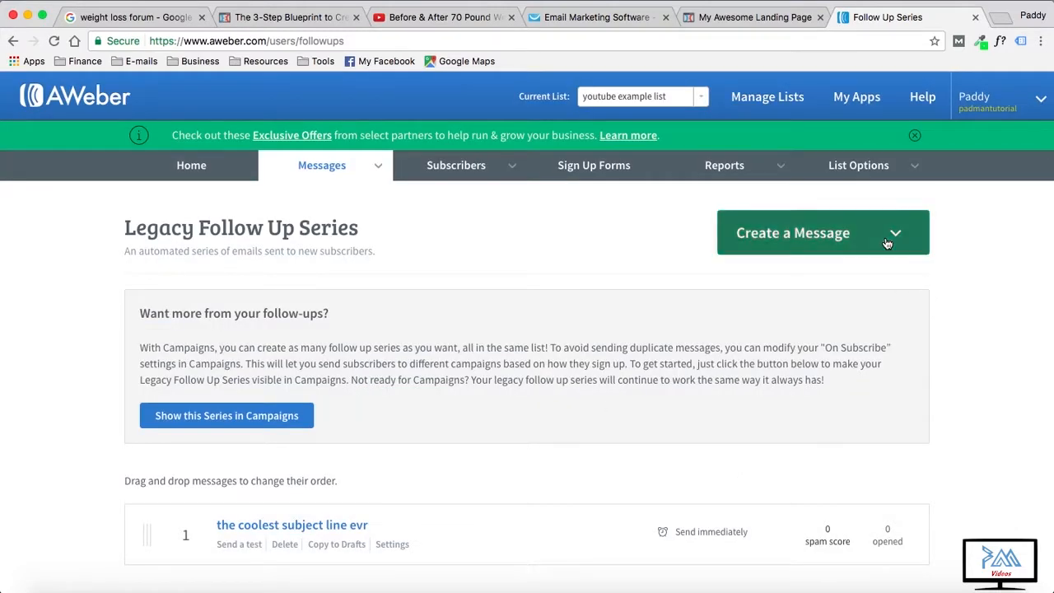
click(784, 241)
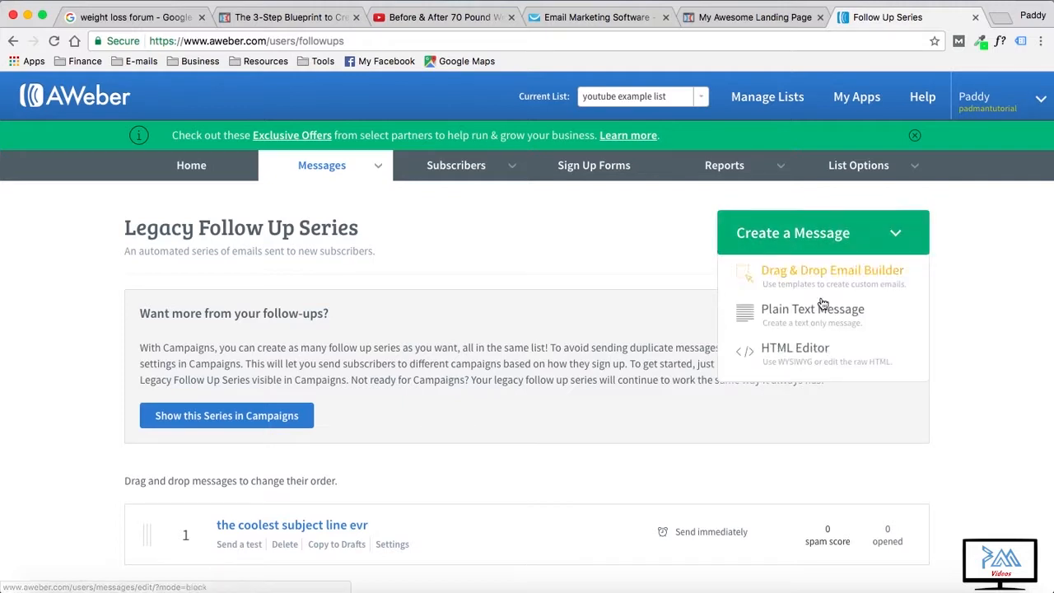
click(806, 317)
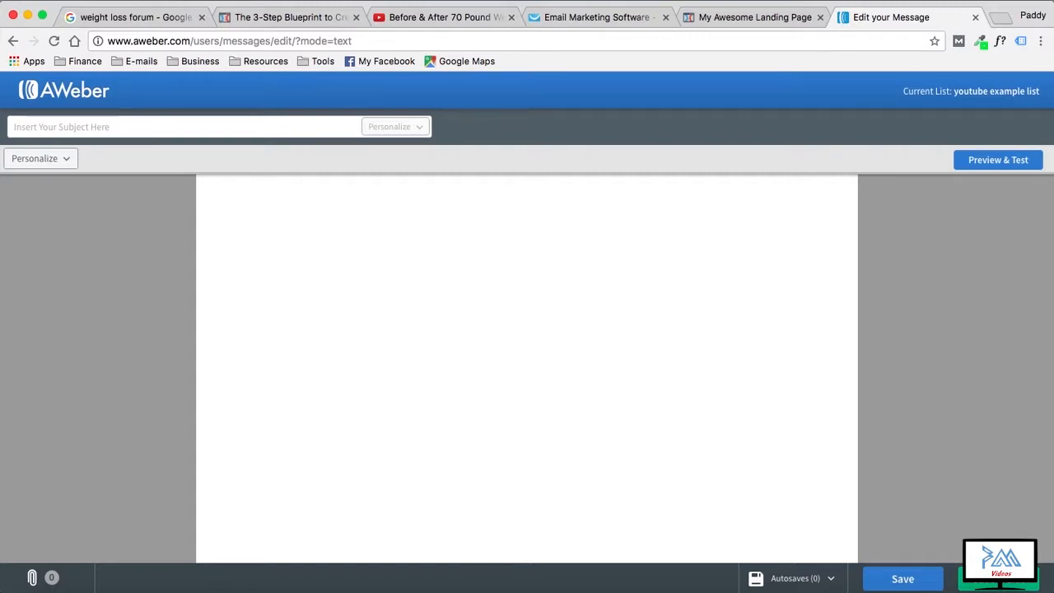
text(This is the second )
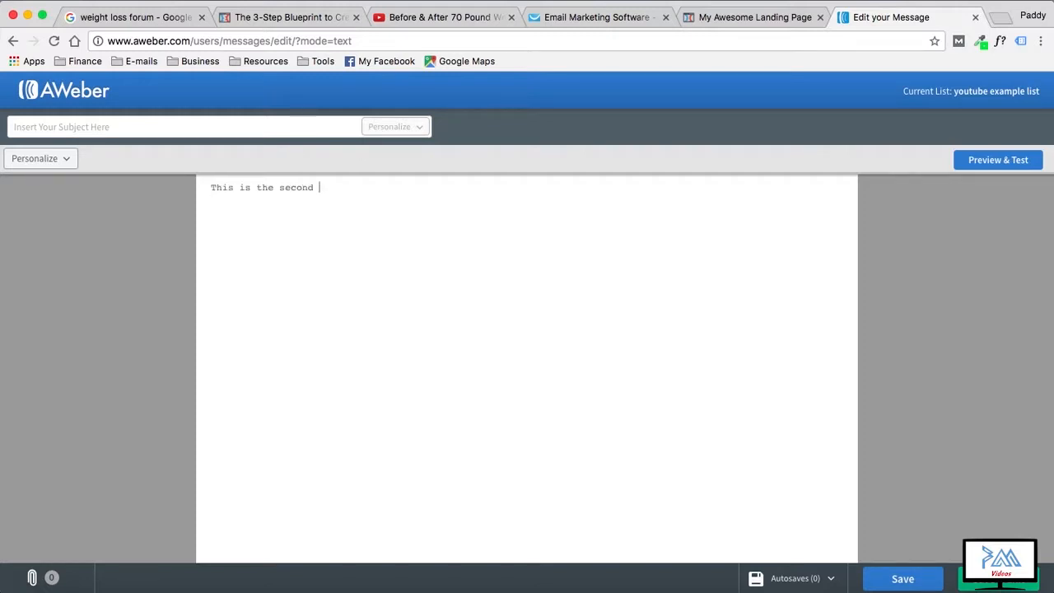
text(email on this email list.)
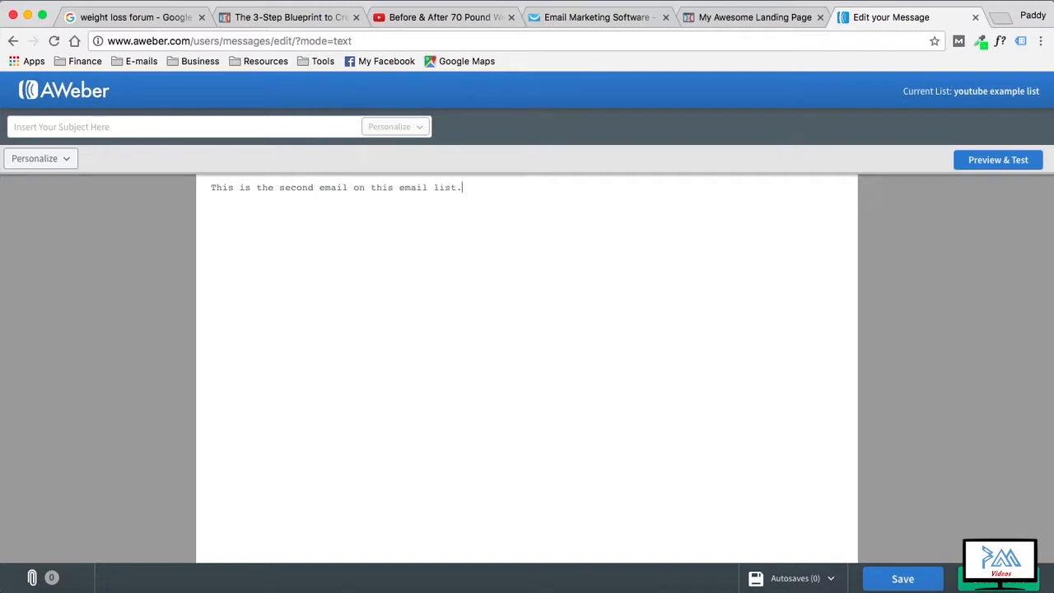
Set the second message's subject to "the new subject line for this mail" and save it to the drafts.
click(131, 129)
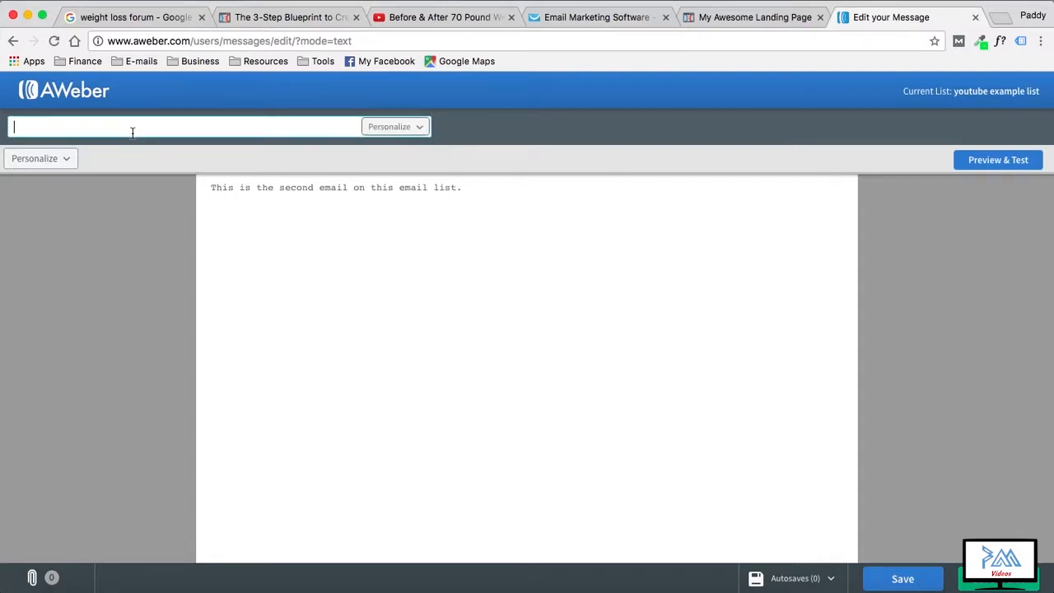
text(the new subject line for this mail)
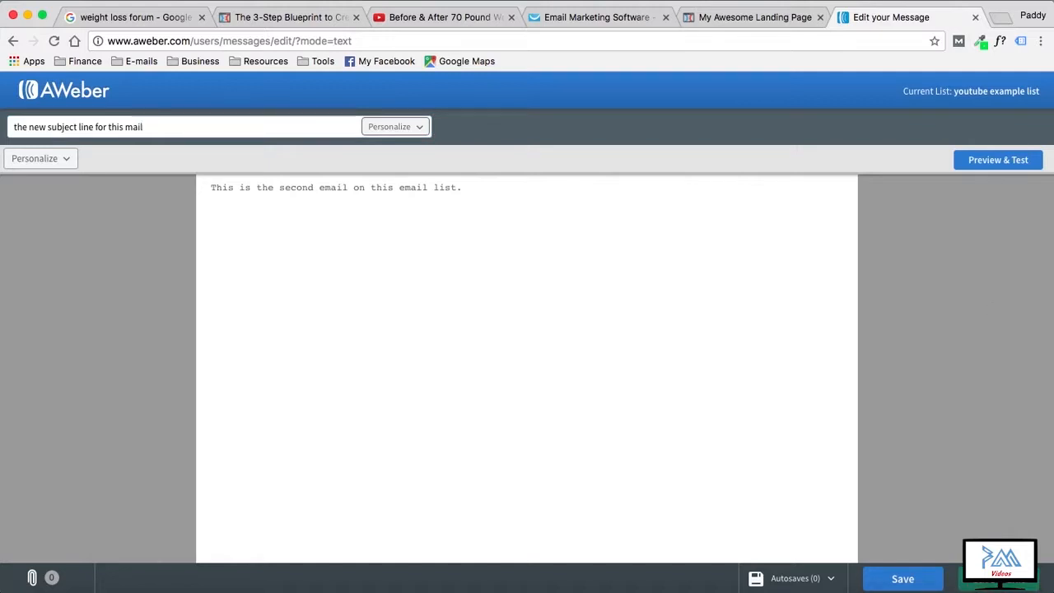
click(998, 577)
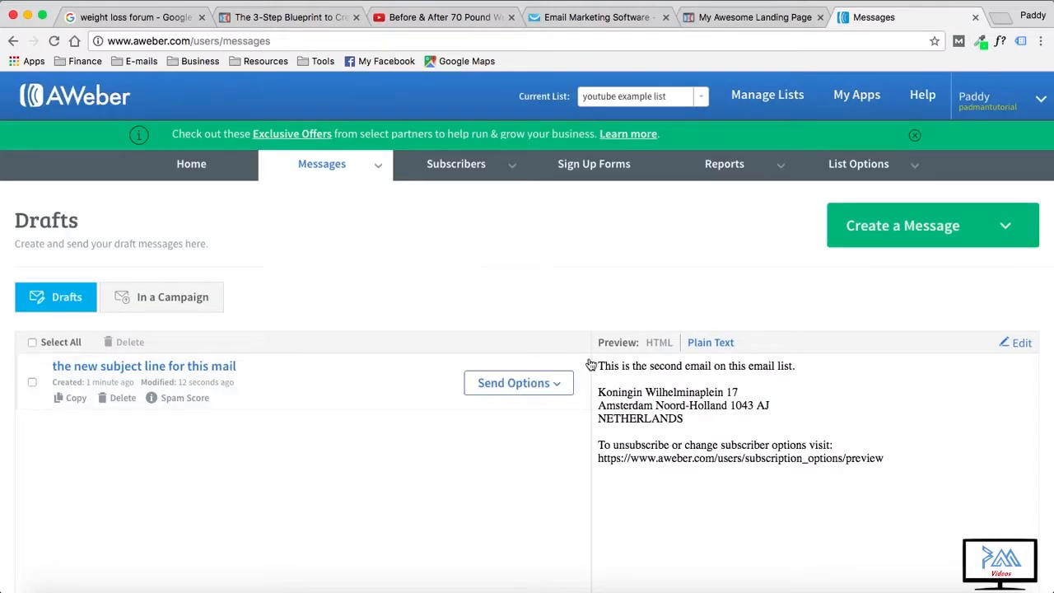
Add the draft "the new subject line for this mail" to the follow up series, sent 1 day after the previous message.
click(550, 392)
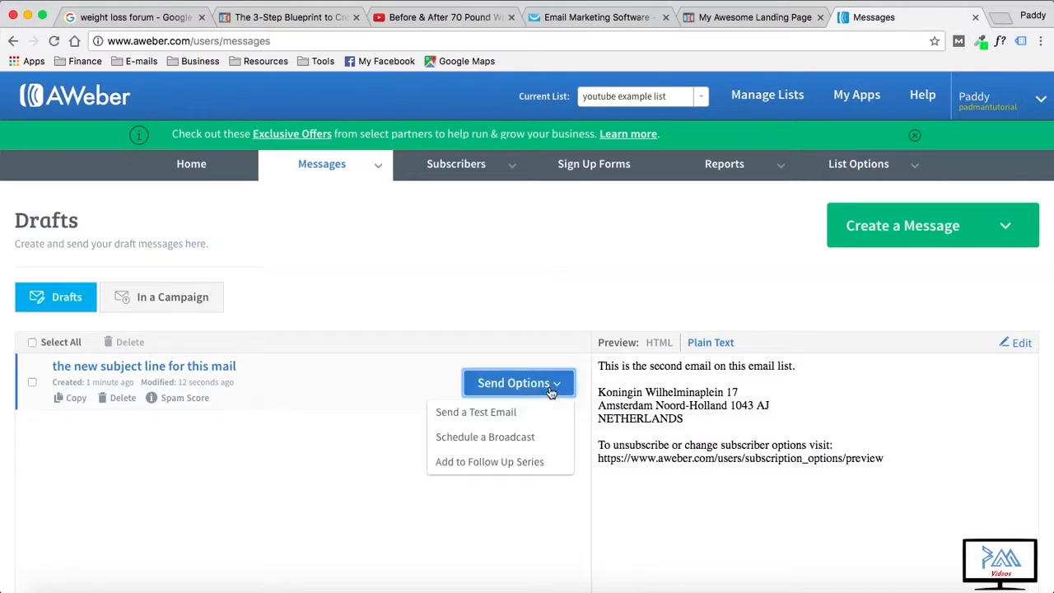
click(491, 468)
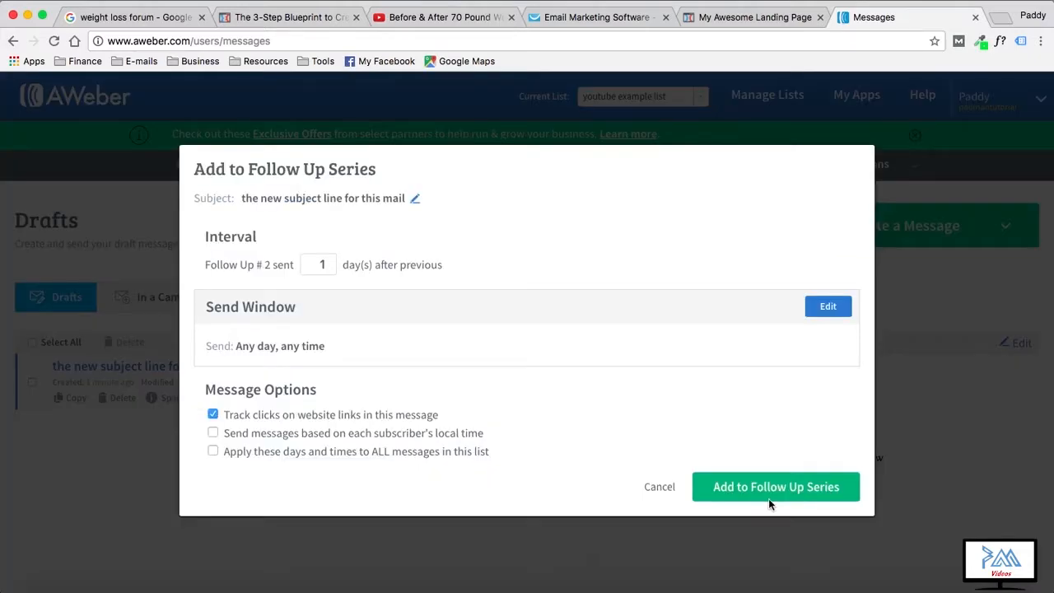
click(761, 494)
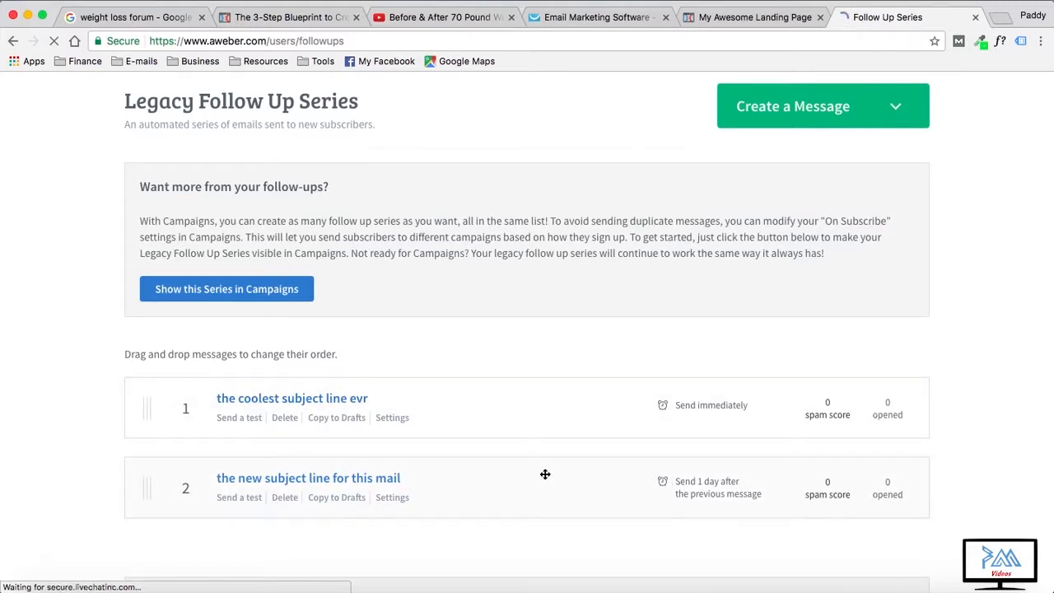
Open the second follow up's settings, try an interval of 52 days and set it back to 1 day.
click(698, 492)
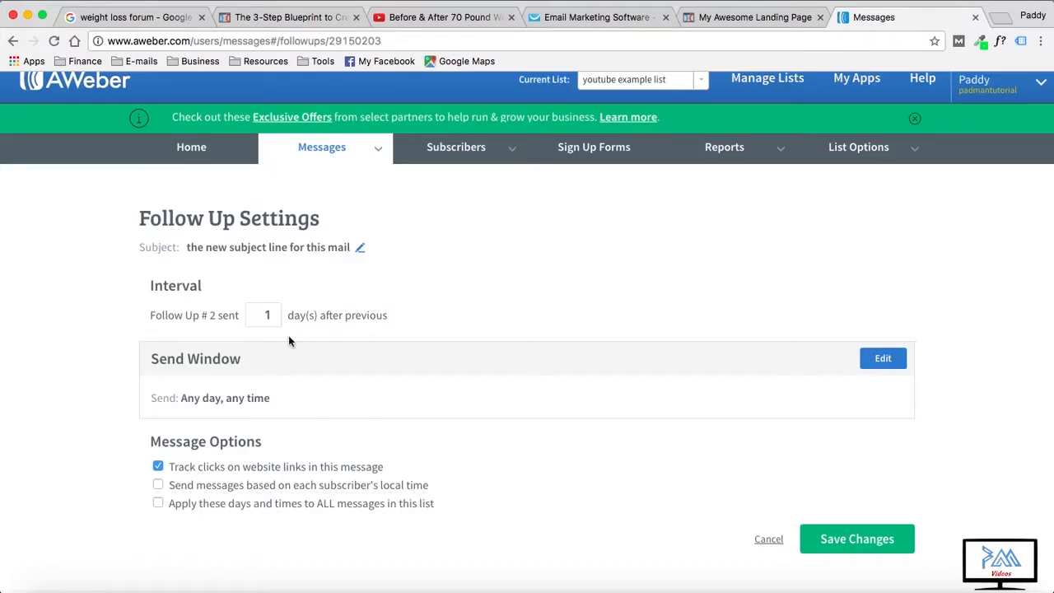
click(264, 315)
key(BackSpace)
text(52)
key(BackSpace)
key(BackSpace)
text(1)
click(517, 296)
Open the second follow up's send window to view its day and time options, and cancel the edit.
click(864, 360)
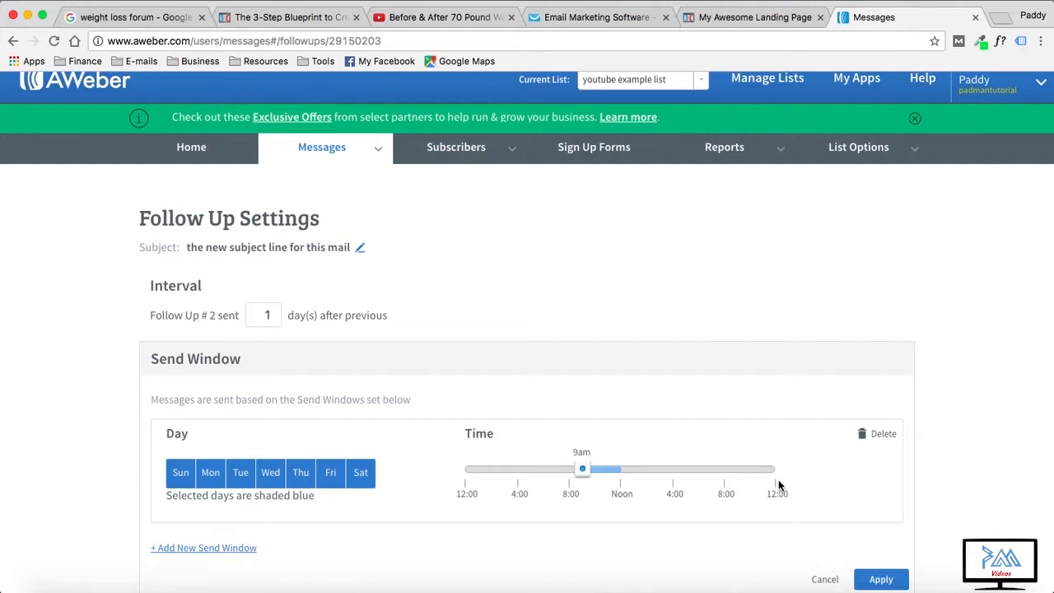
scroll(691, 371, down, 2)
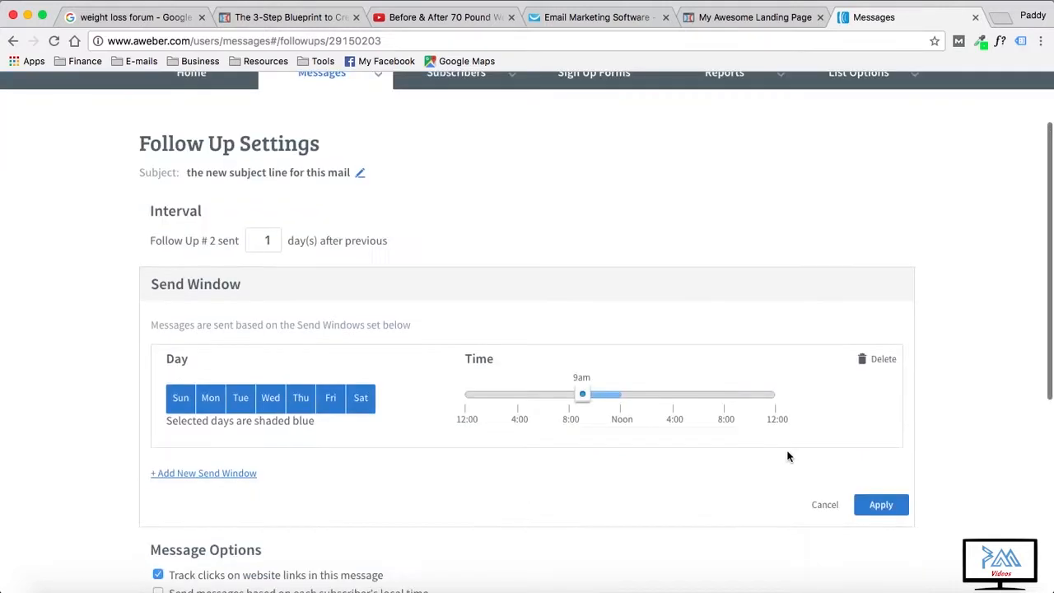
click(823, 502)
scroll(397, 187, up, 2)
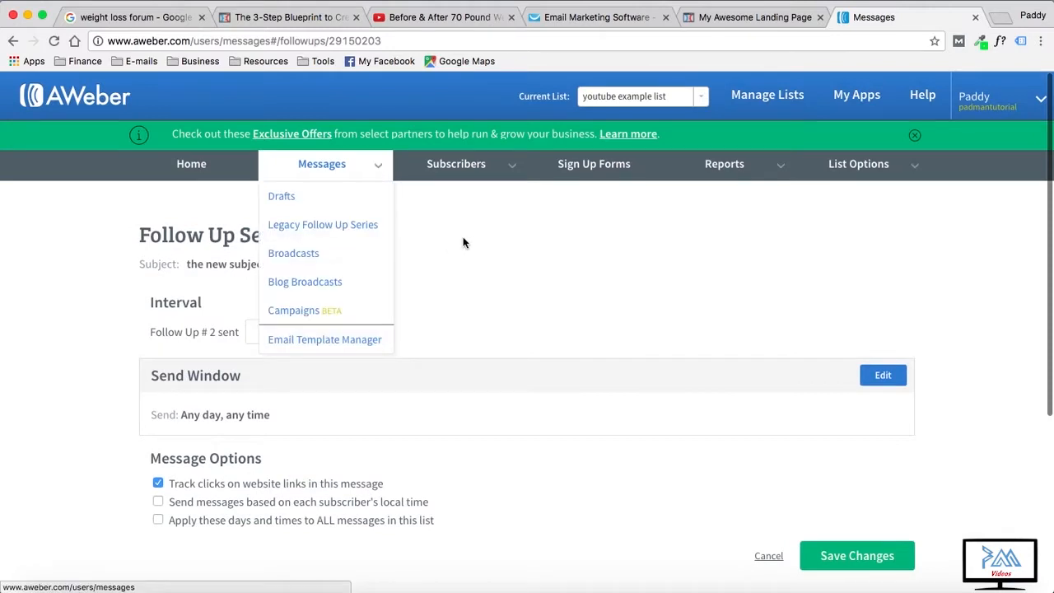
Switch to ClickFunnels, leave the landing page editor and open the funnel's Thank You step.
click(753, 19)
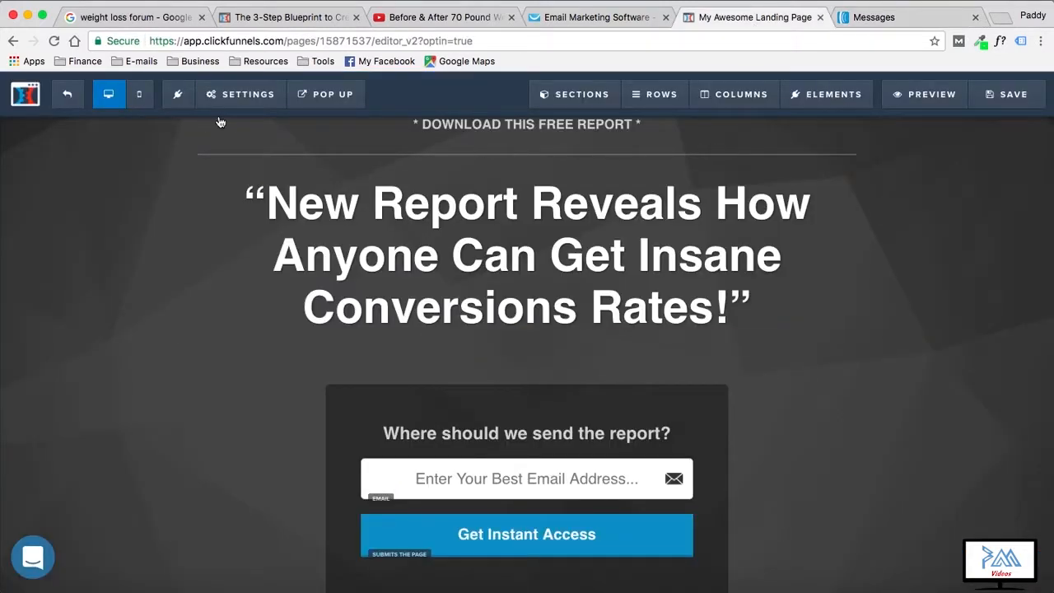
click(68, 96)
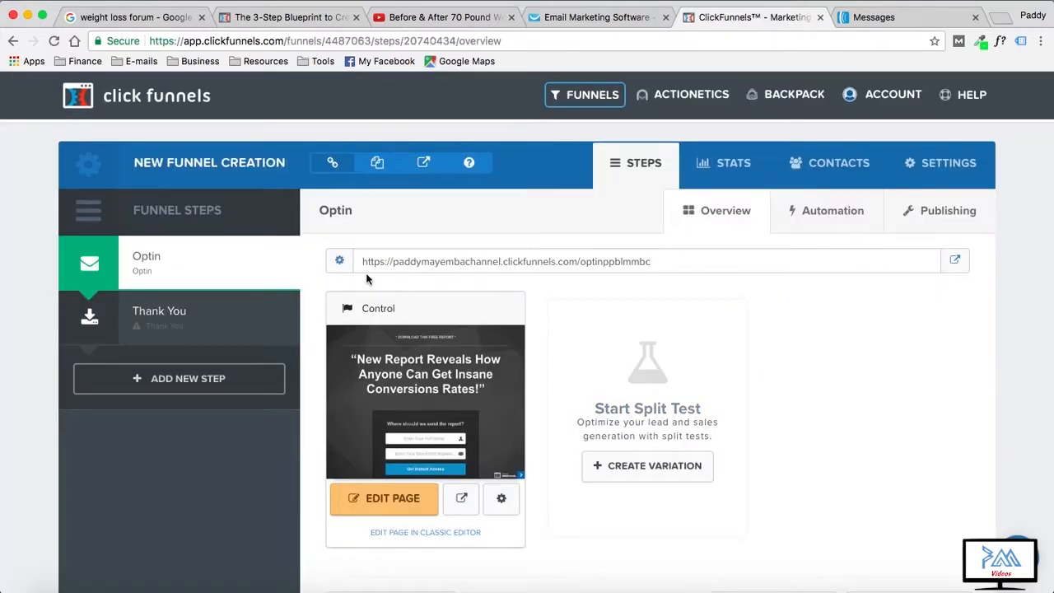
click(171, 318)
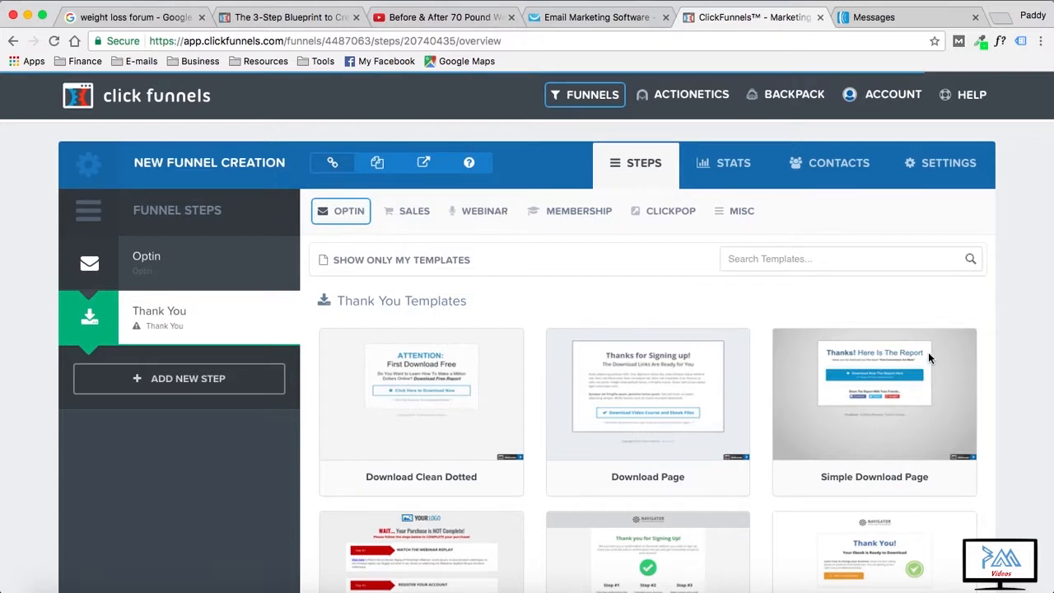
Assign the Simple Download Page template to the funnel's Thank You step.
scroll(928, 352, down, 1)
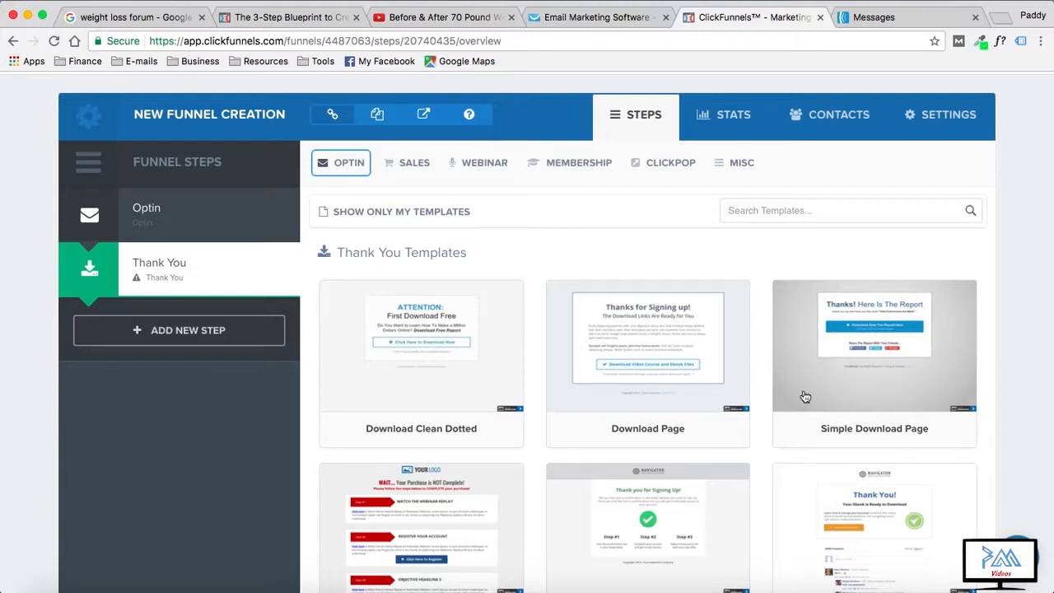
mouse_move(908, 398)
mouse_move(905, 350)
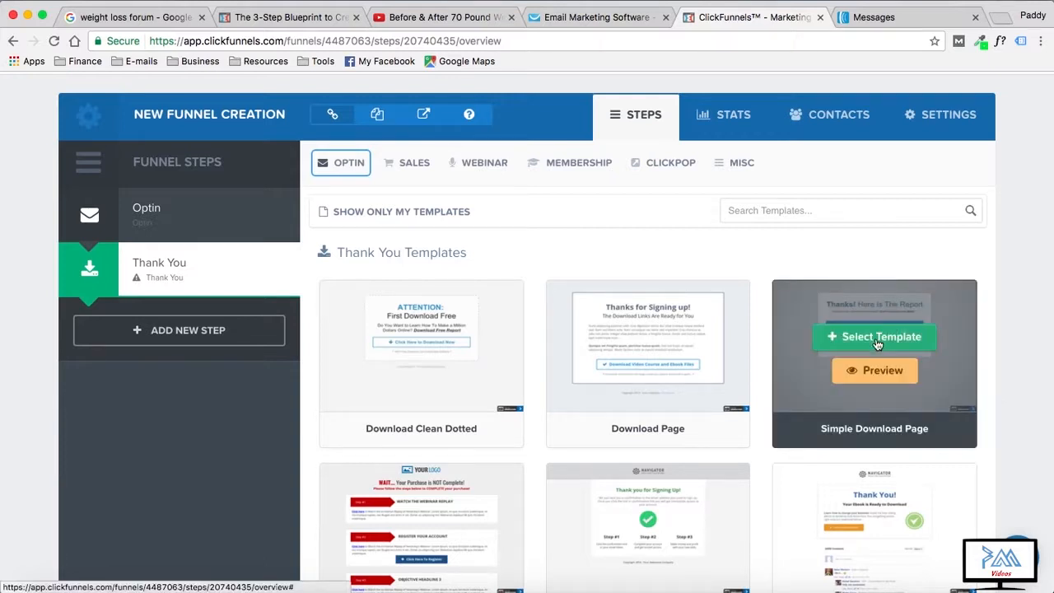
click(877, 344)
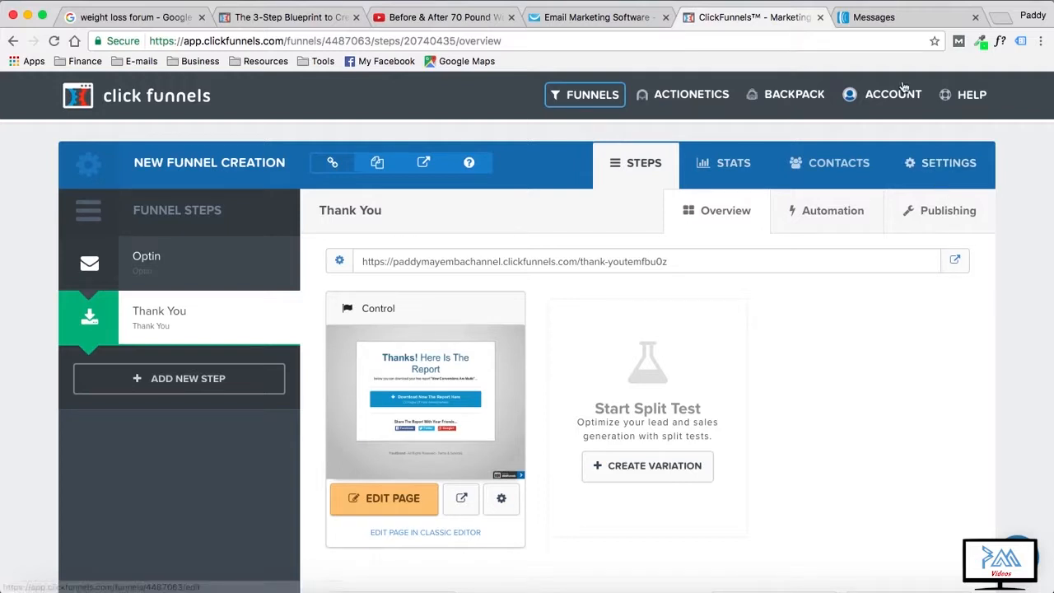
Open the account's API integrations and start a new integration with Aweber as the service.
mouse_move(886, 97)
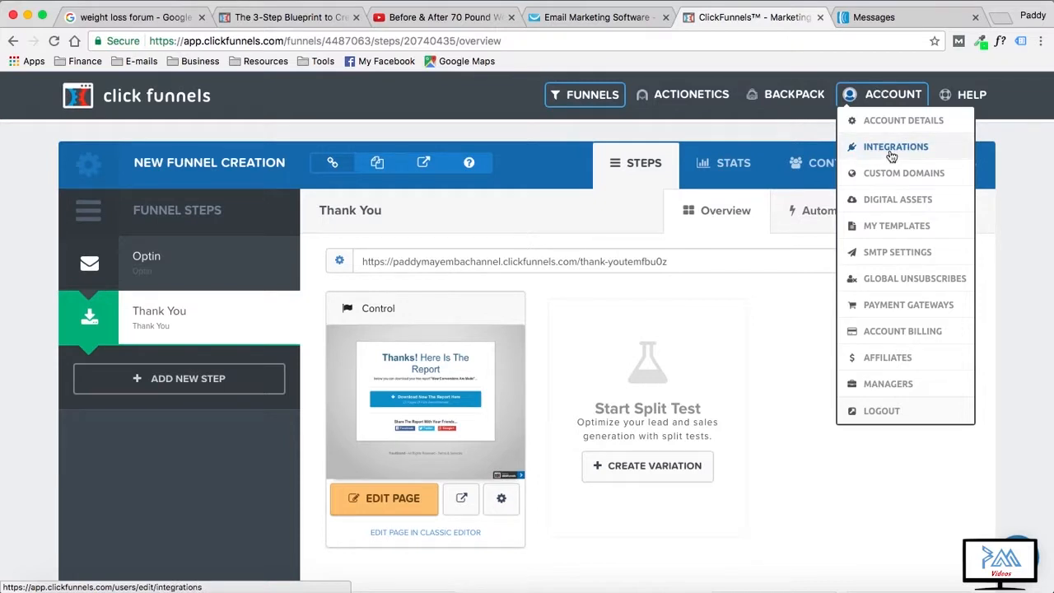
click(891, 152)
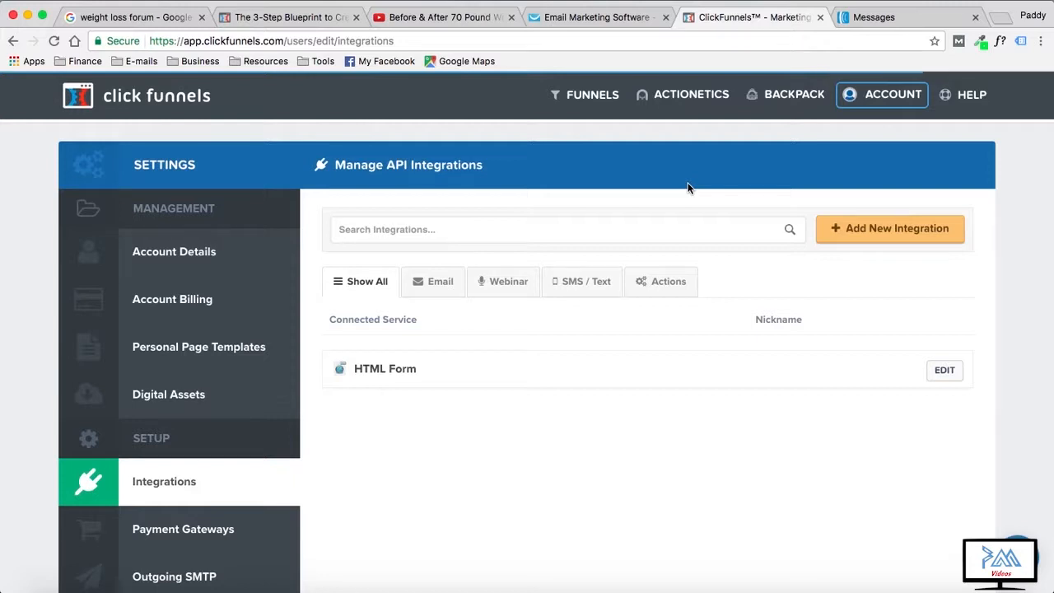
click(868, 237)
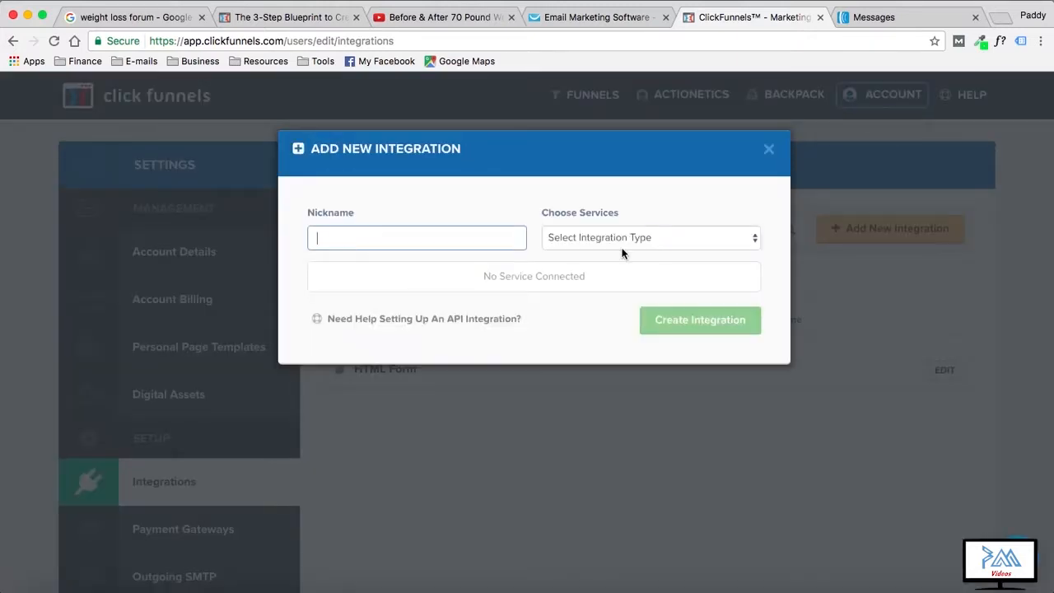
click(626, 244)
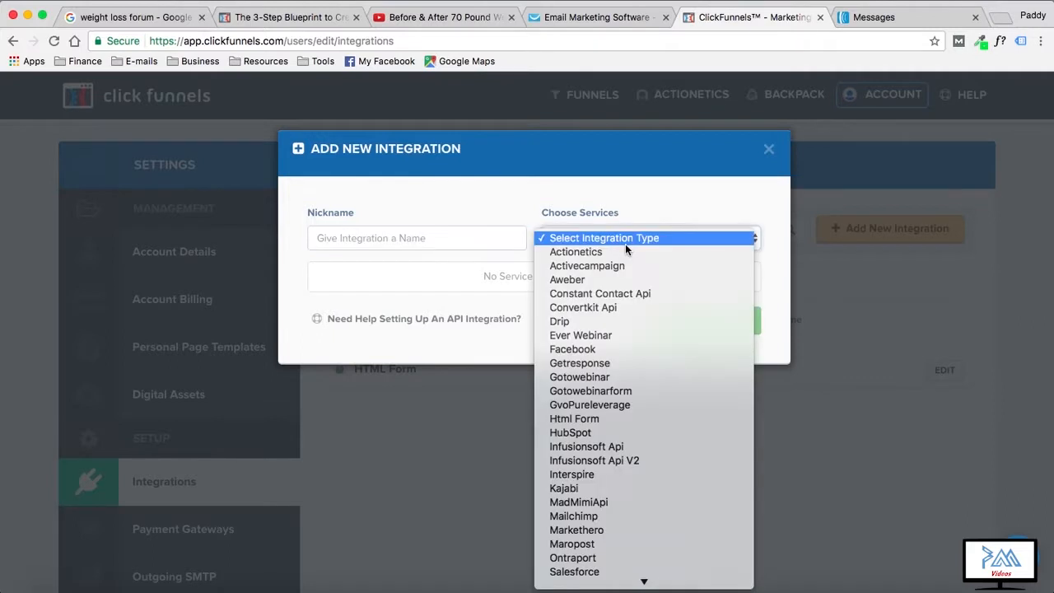
click(597, 280)
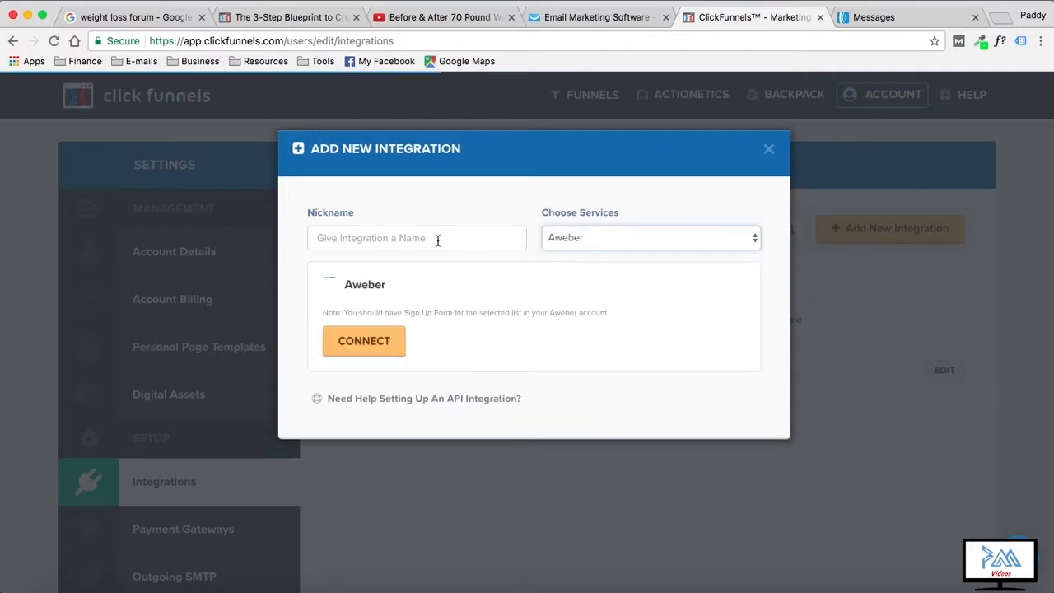
Name the new integration "my aweber integration".
click(437, 240)
text(awe)
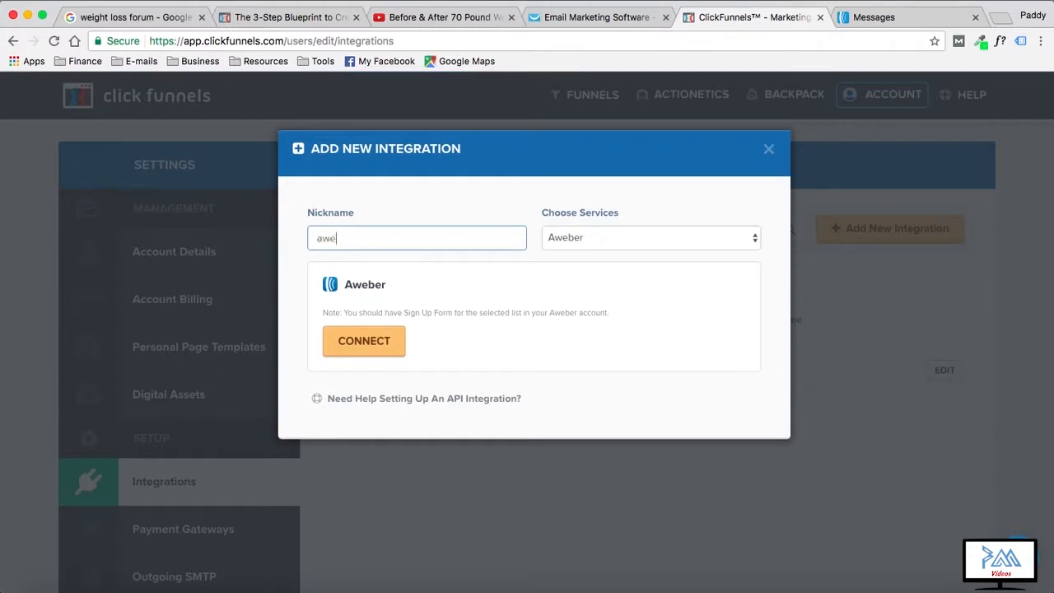
text(ber)
key(BackSpace)
key(BackSpace)
key(BackSpace)
key(BackSpace)
key(BackSpace)
key(BackSpace)
text(my aweber integration)
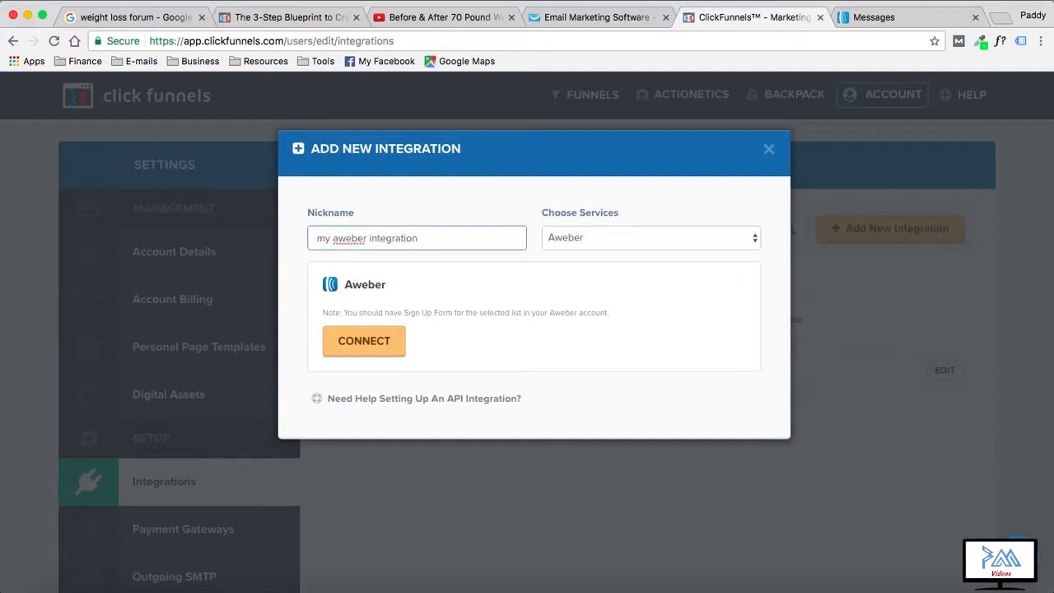
Connect the integration to AWeber, filling in the login name and account password and allowing ClickFunnels access.
click(371, 348)
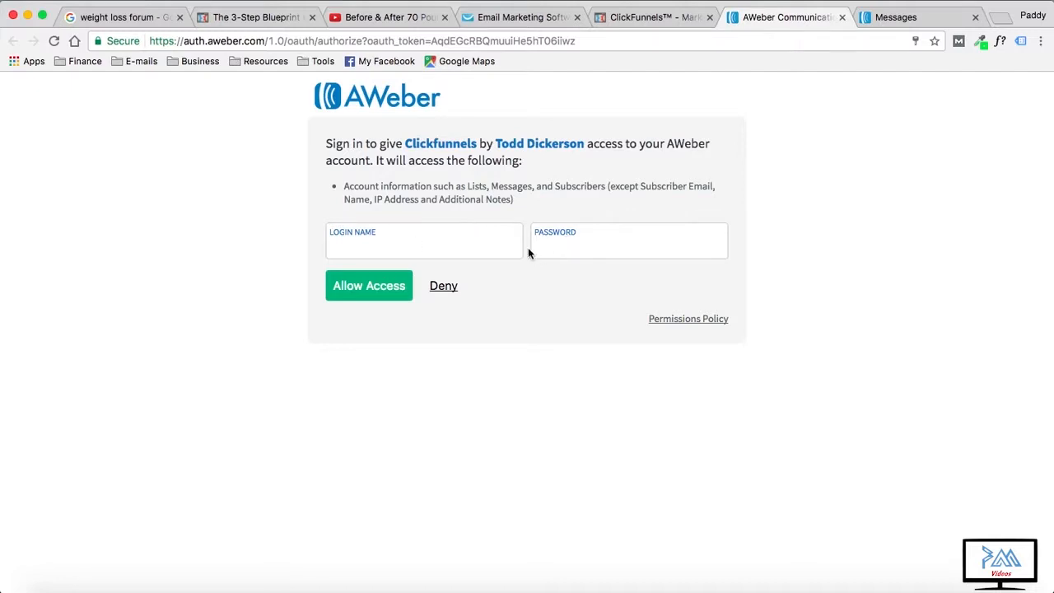
click(476, 246)
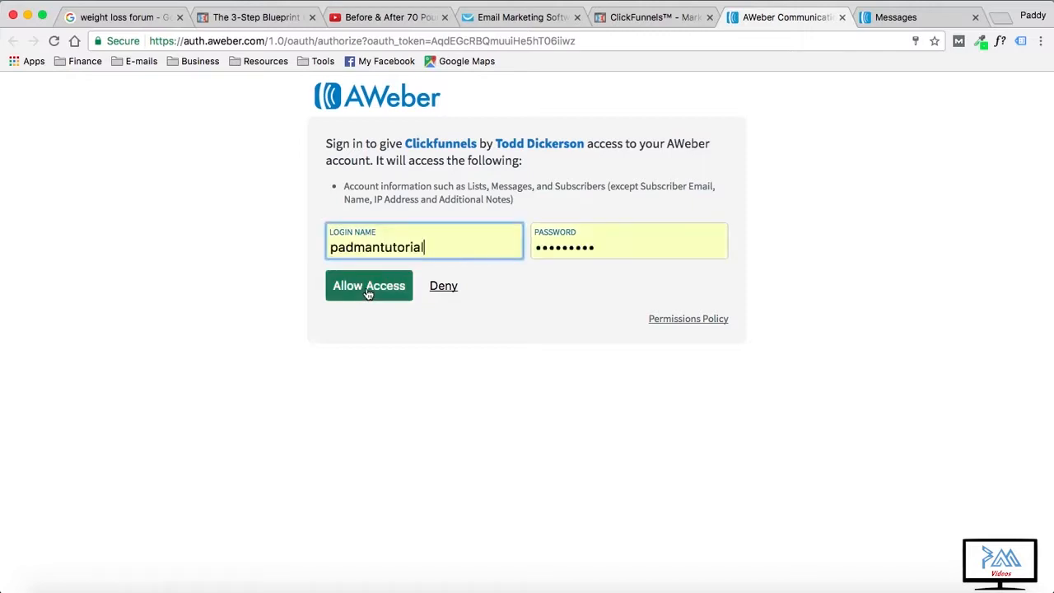
click(367, 290)
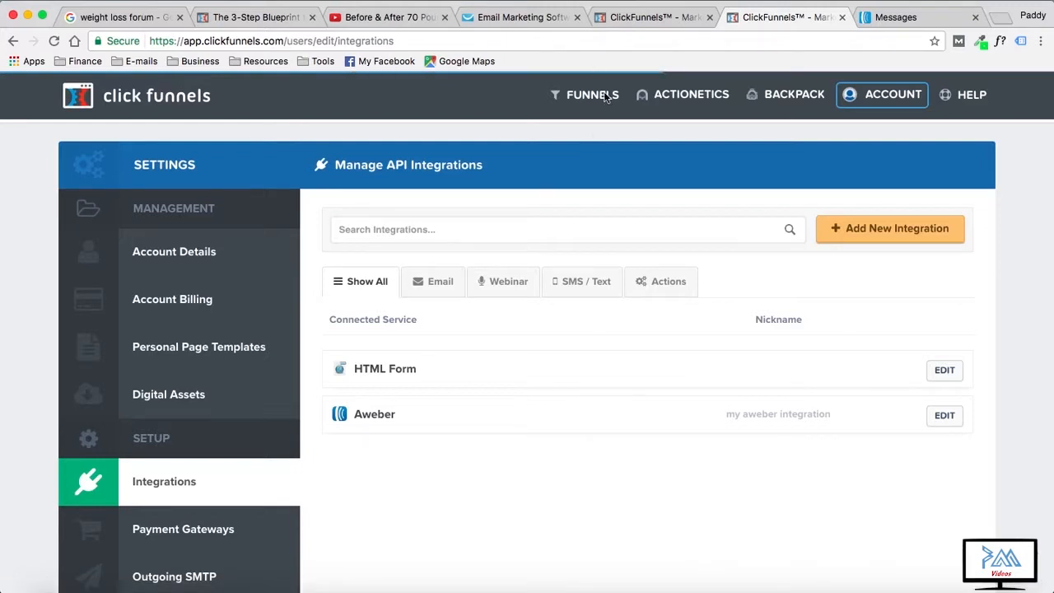
Open the funnel's Optin page for editing and bring up its email integration settings.
mouse_move(596, 100)
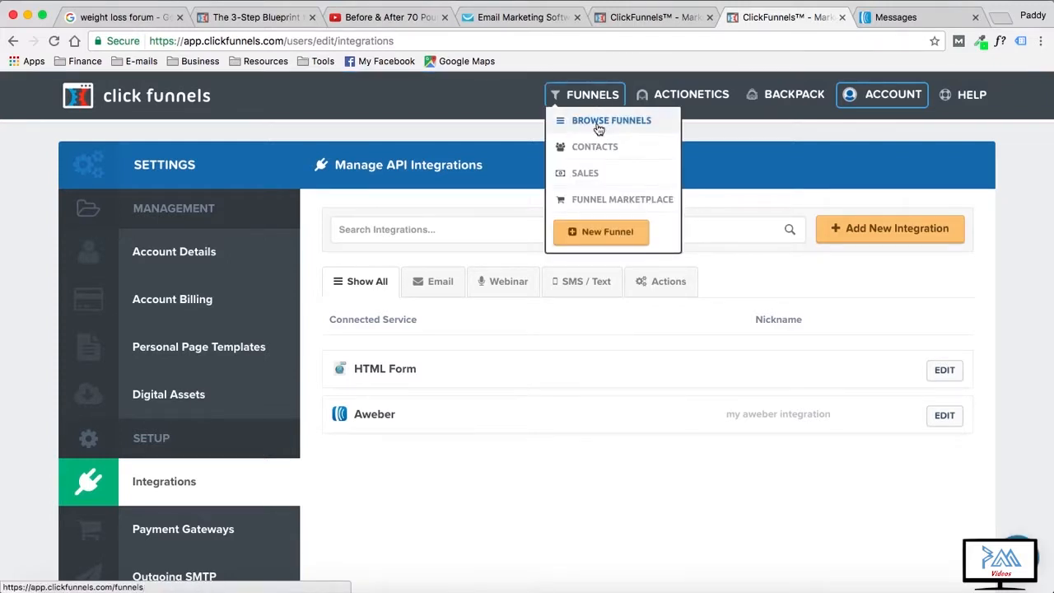
click(599, 128)
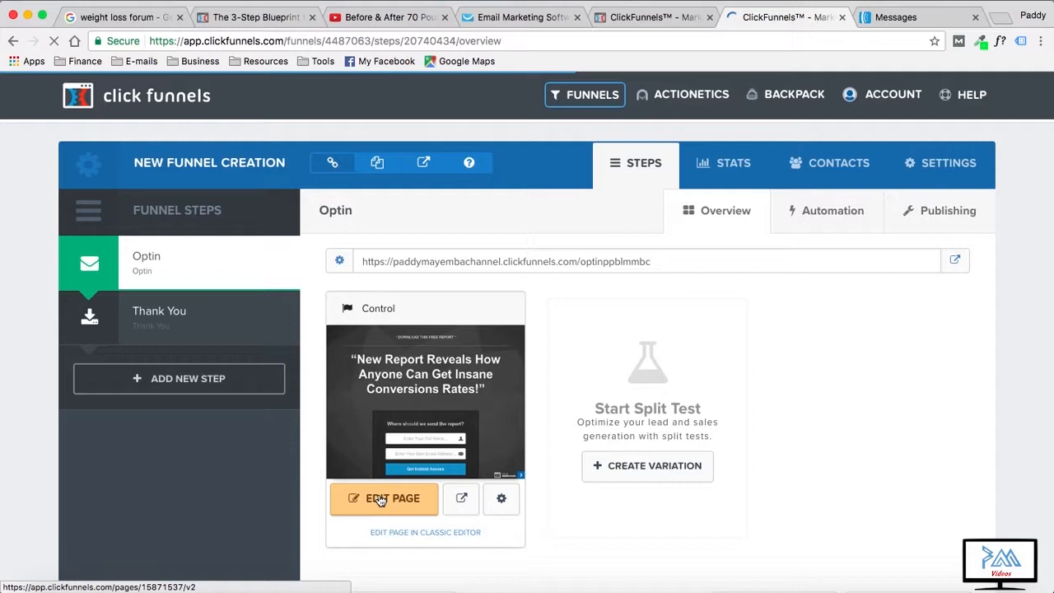
click(379, 499)
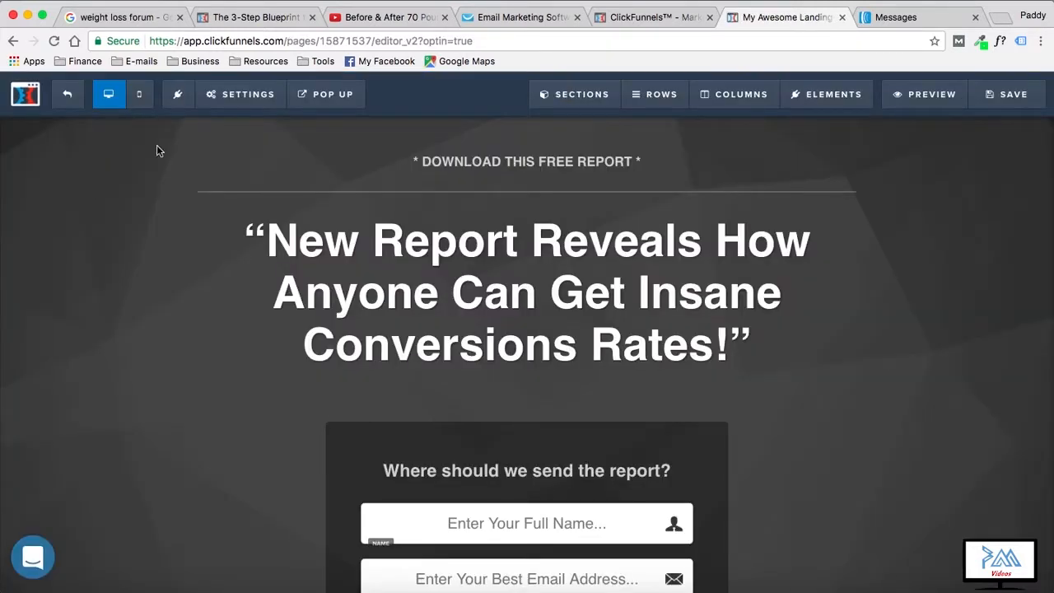
click(241, 103)
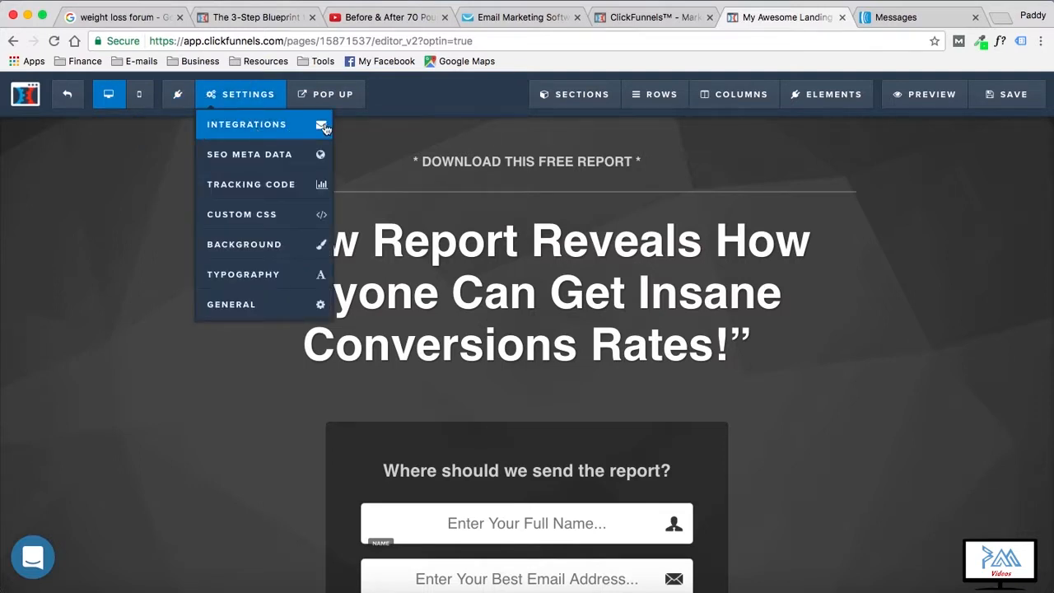
click(252, 130)
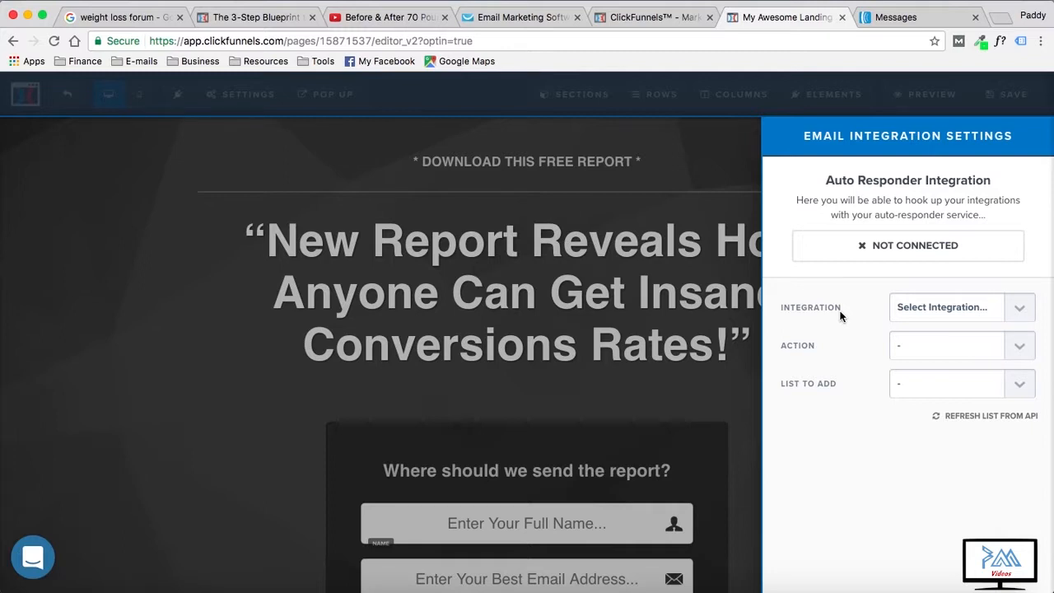
Link the page to "my aweber integration" with the action Integrate Existing Form and the list "youtube example list".
click(929, 311)
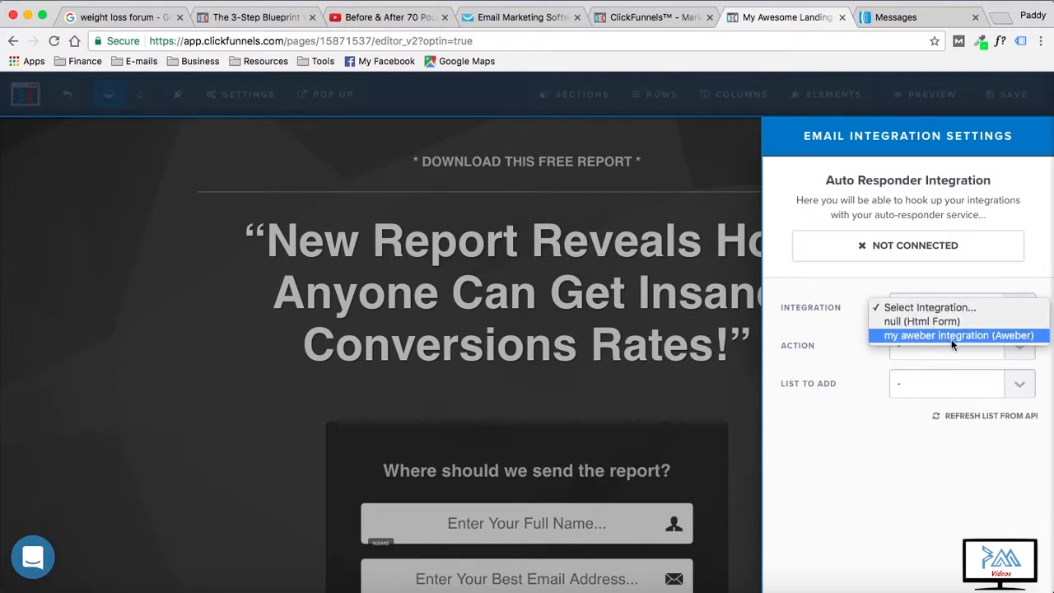
click(945, 336)
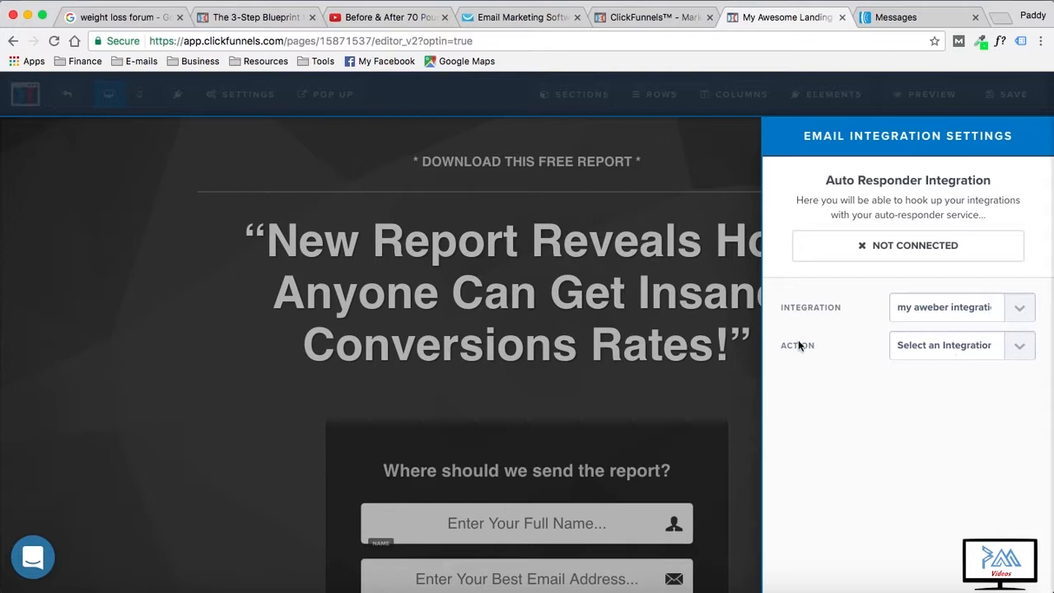
click(930, 351)
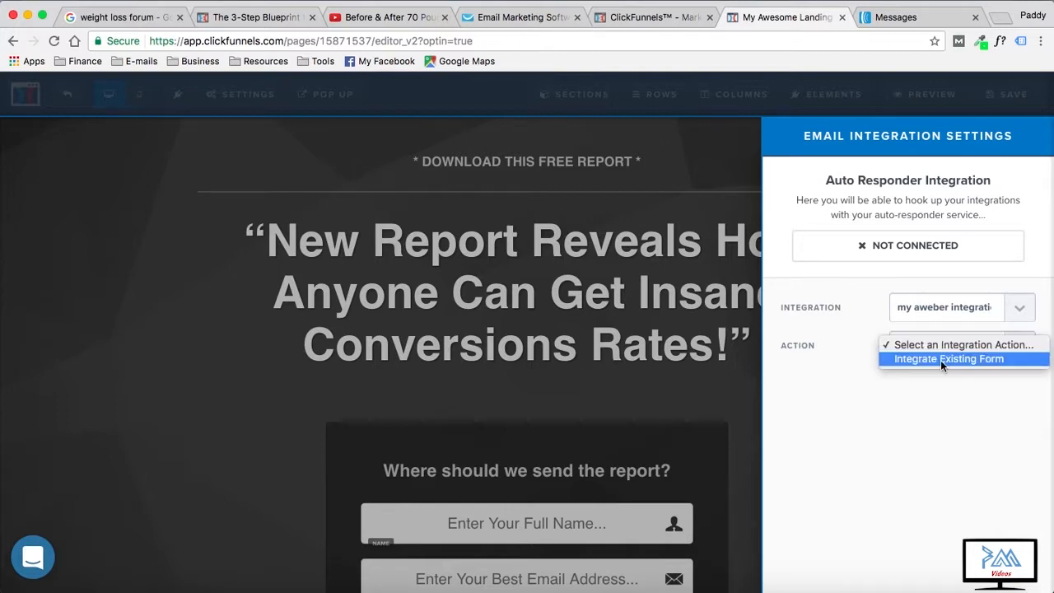
click(939, 360)
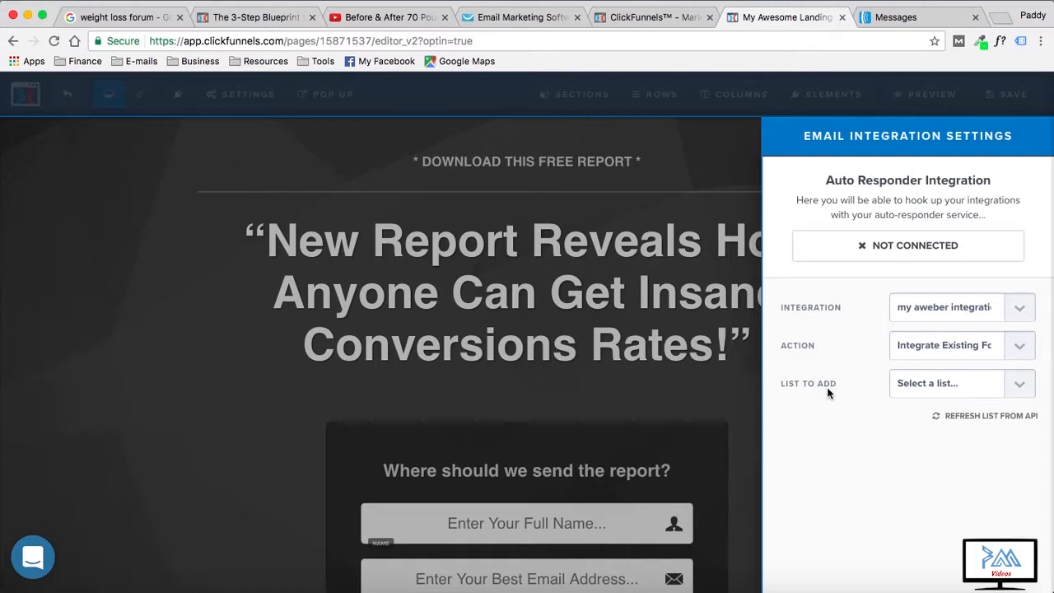
click(959, 382)
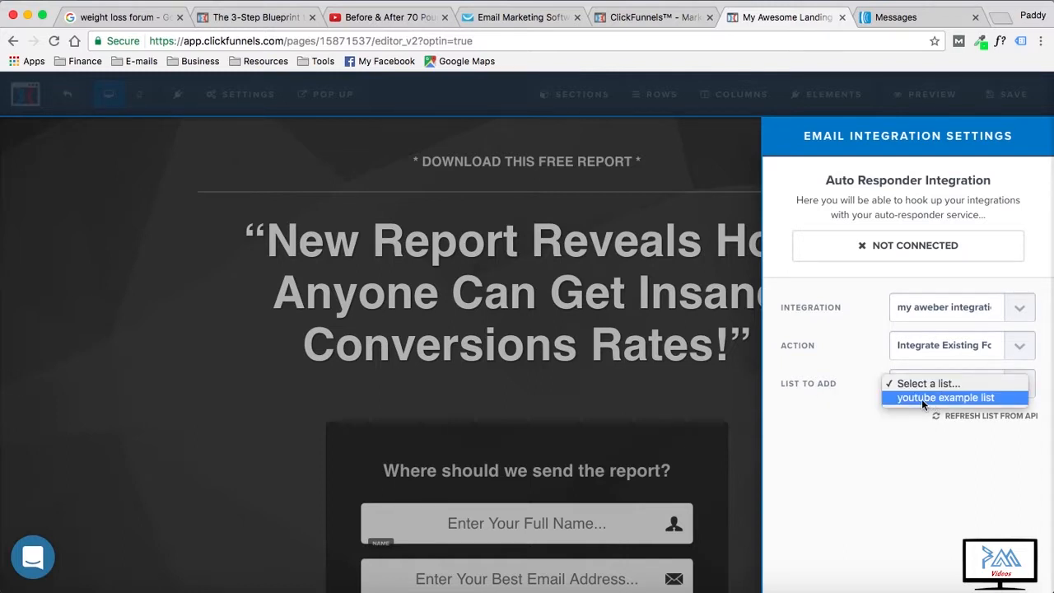
click(921, 398)
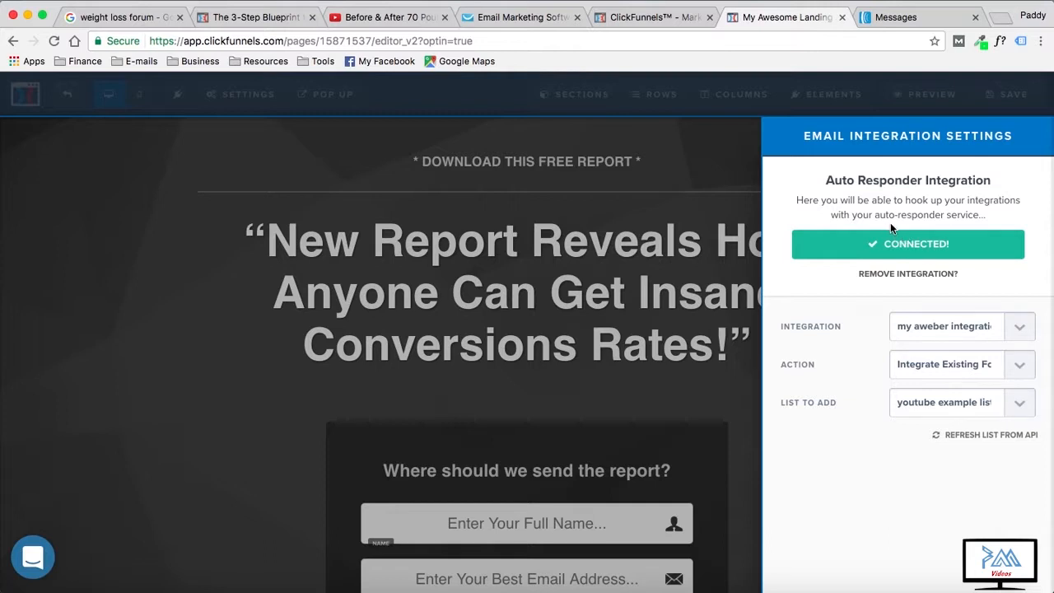
click(300, 437)
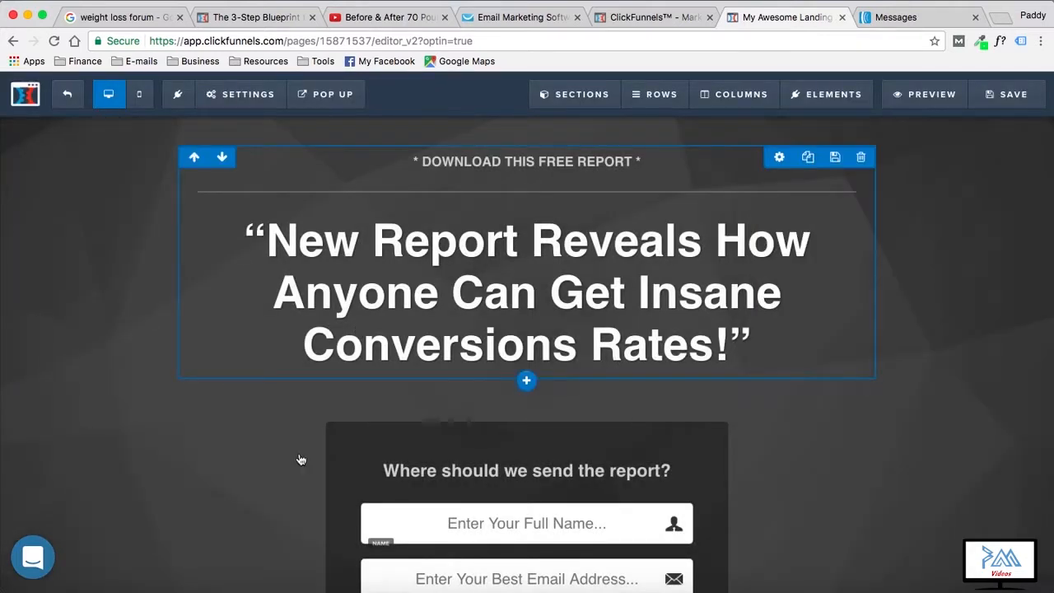
Remove the full name field from the opt-in form and save the page, returning to the funnel's Optin overview.
scroll(303, 468, down, 2)
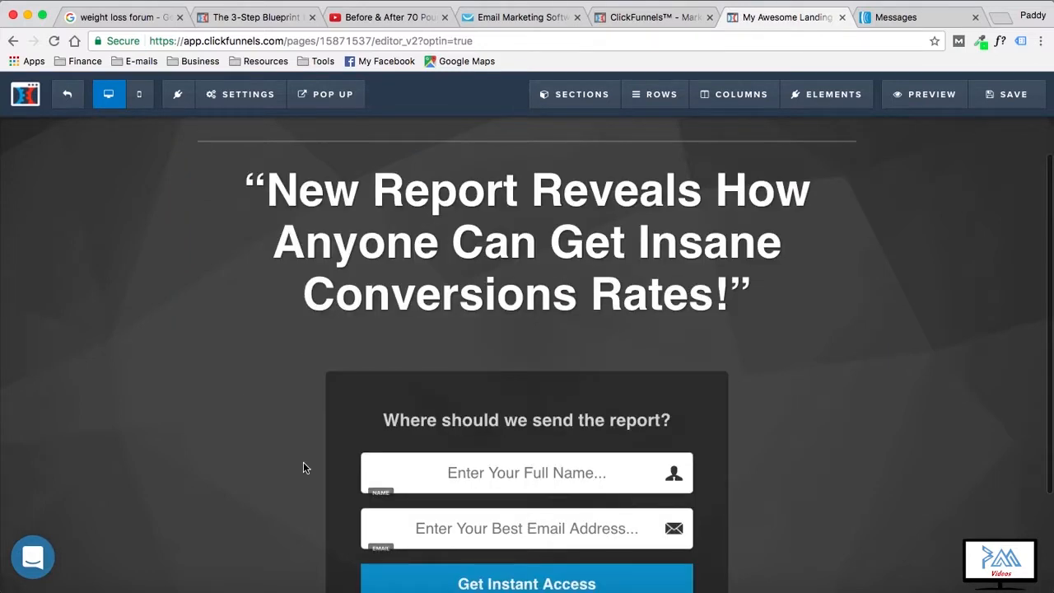
scroll(303, 467, down, 1)
scroll(302, 467, up, 2)
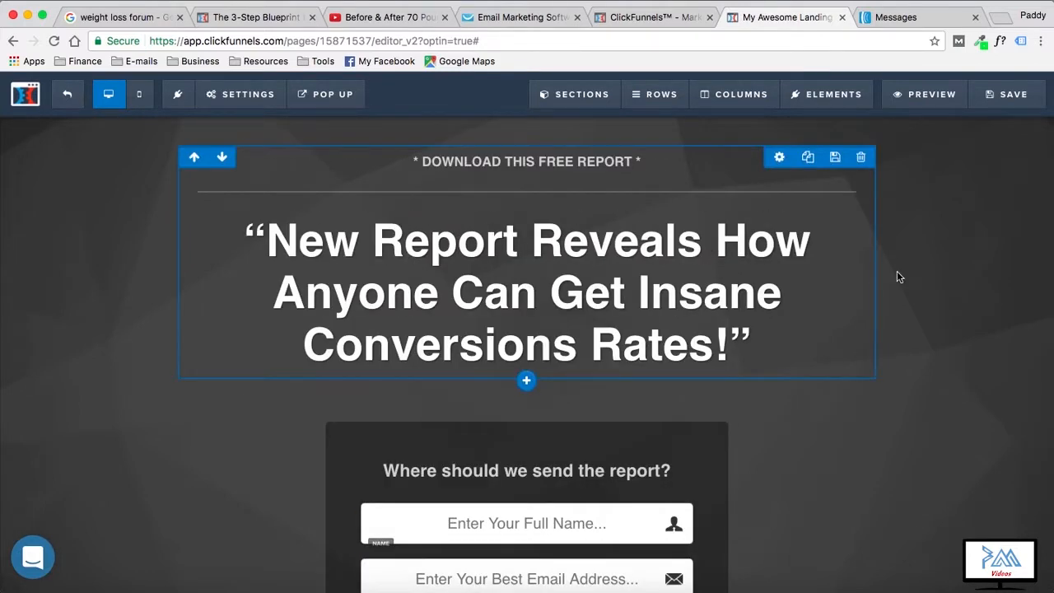
click(1004, 109)
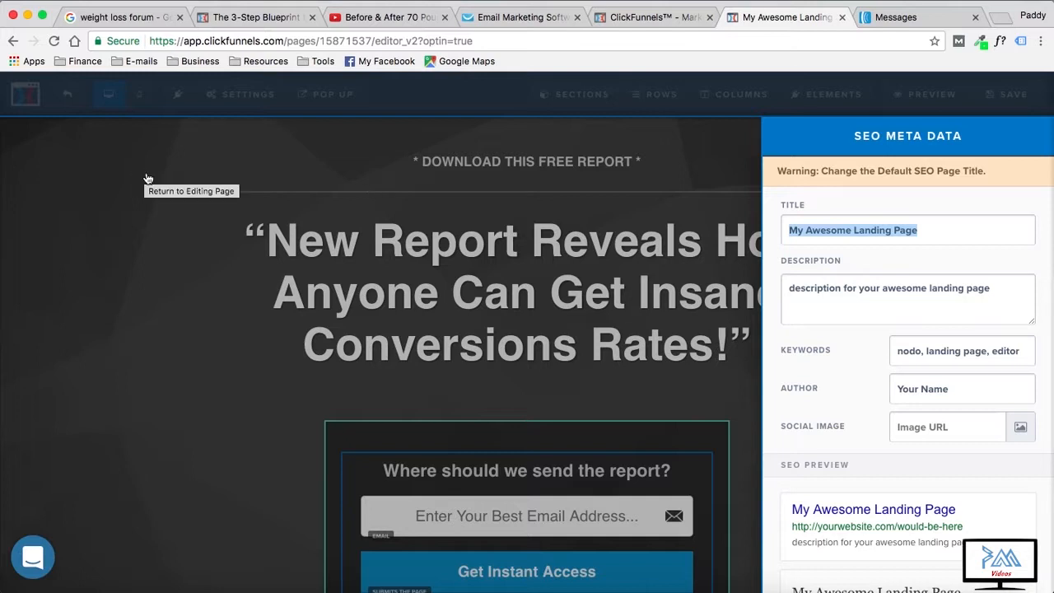
click(120, 252)
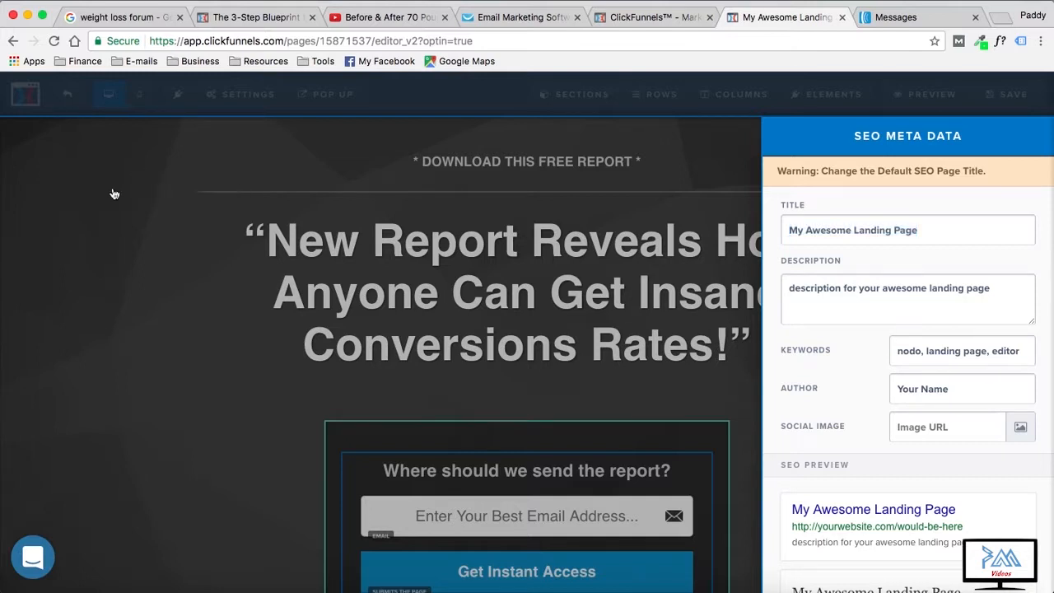
click(70, 97)
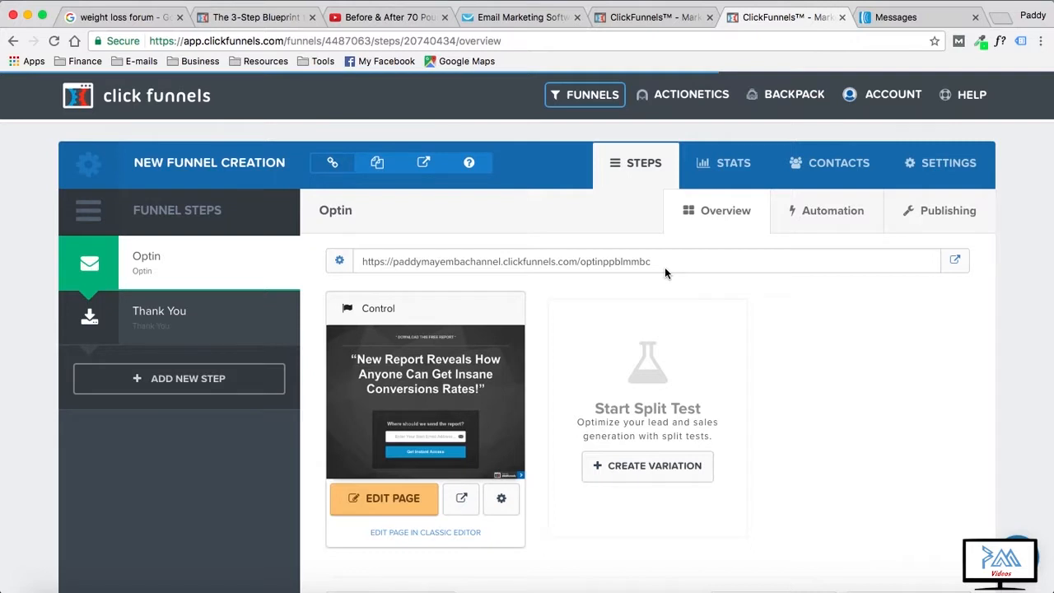
Copy the Optin page's URL, load it in a new browser window and submit the form with a test email address.
drag(664, 267, 360, 264)
key(super+c)
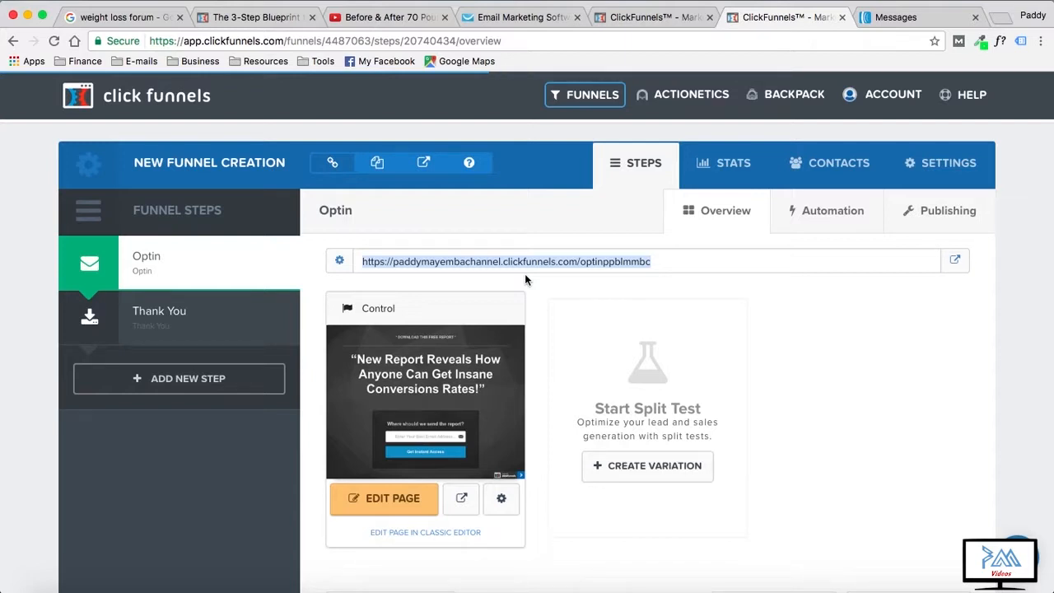
key(super+n)
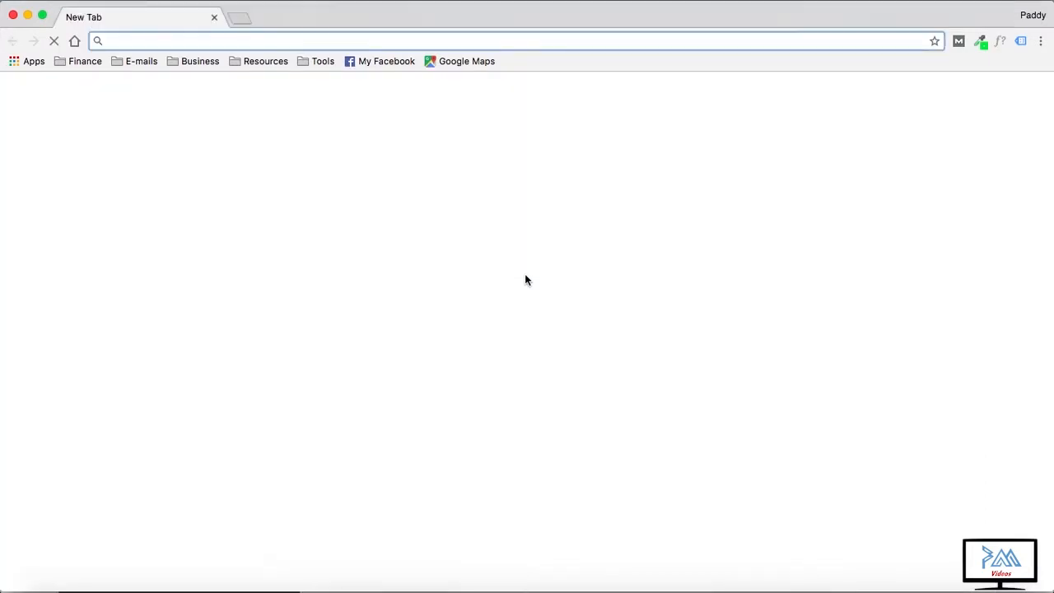
key(super+v)
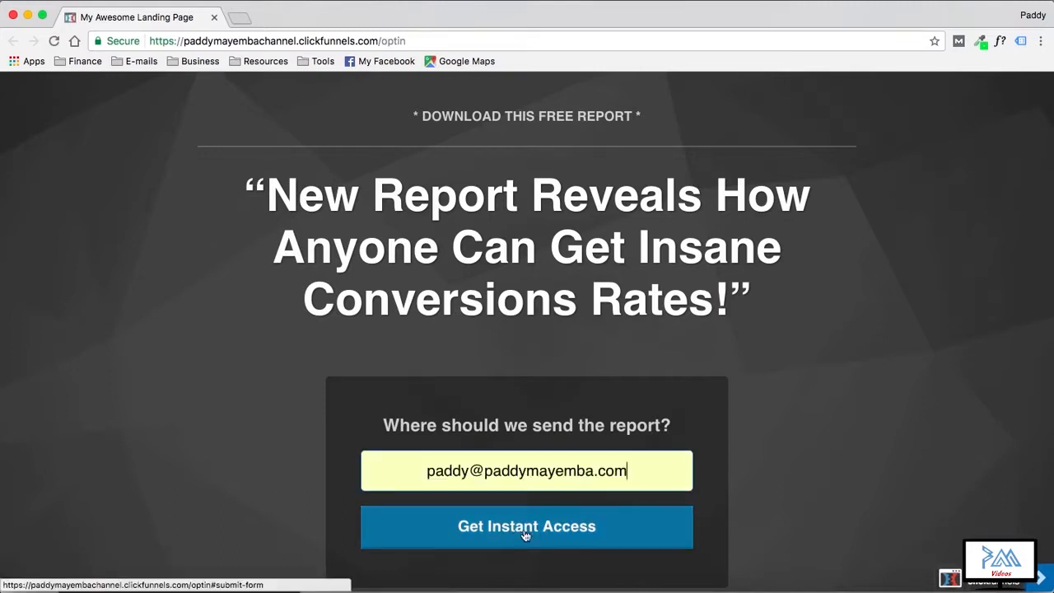
click(525, 531)
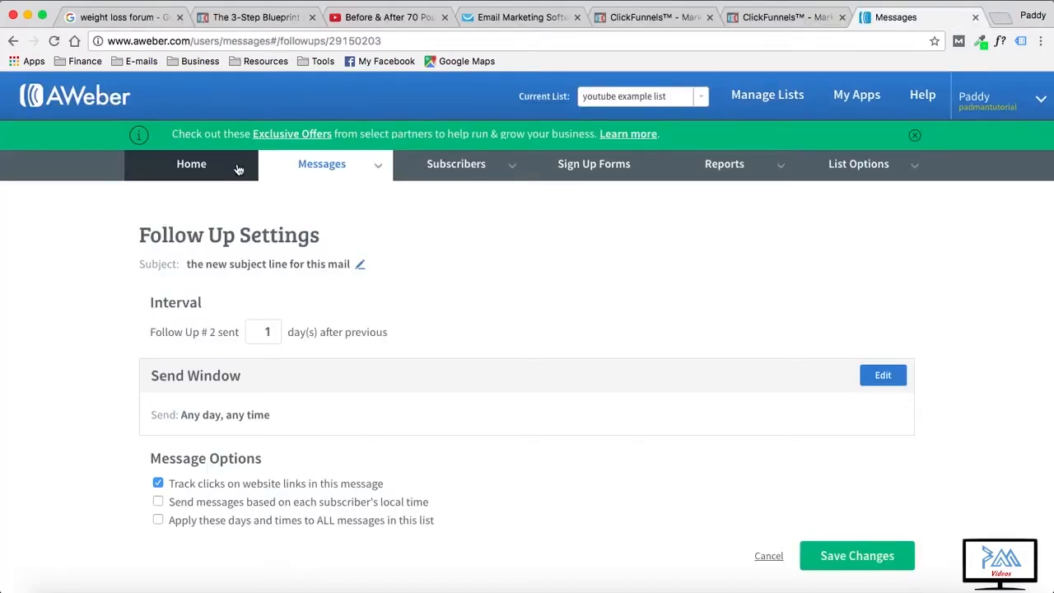
Switch to AWeber and view the subscribers of the "youtube example list".
mouse_move(434, 171)
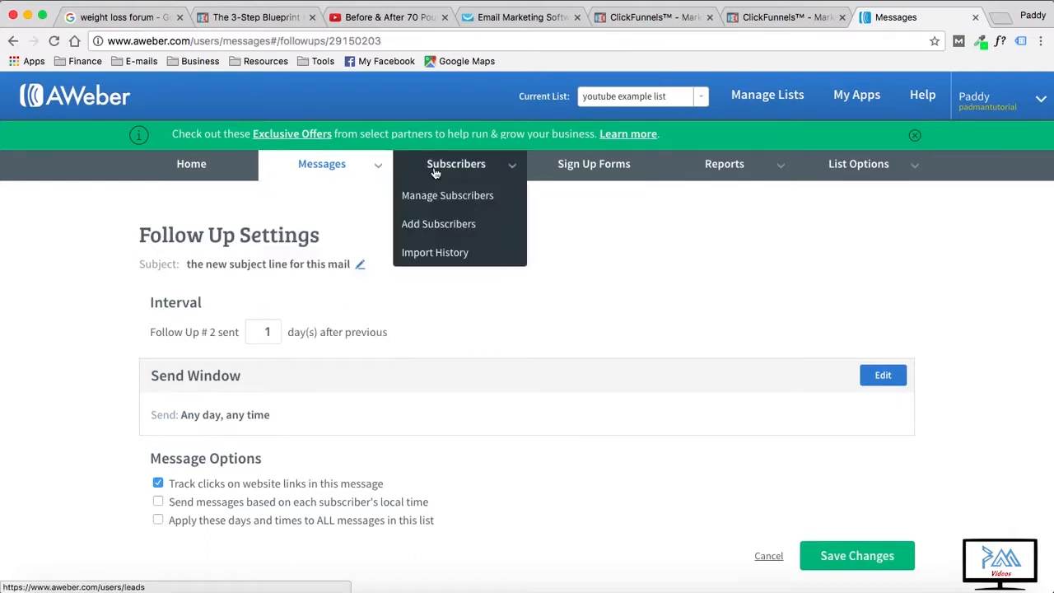
click(442, 169)
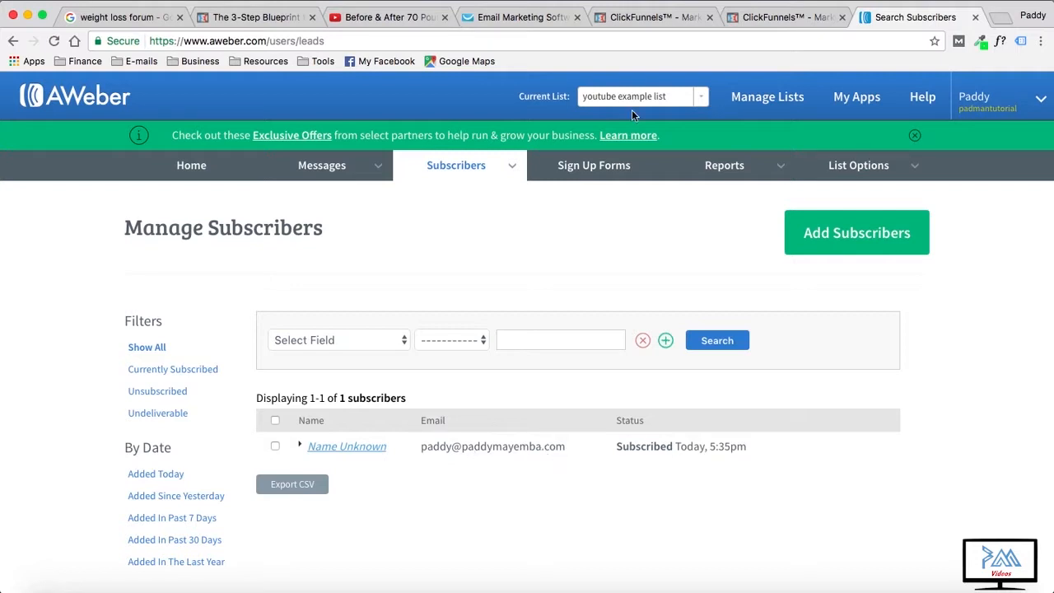
Open Gmail in a new tab and examine the follow-up email "the coolest subject line evr" and its sender details.
click(997, 18)
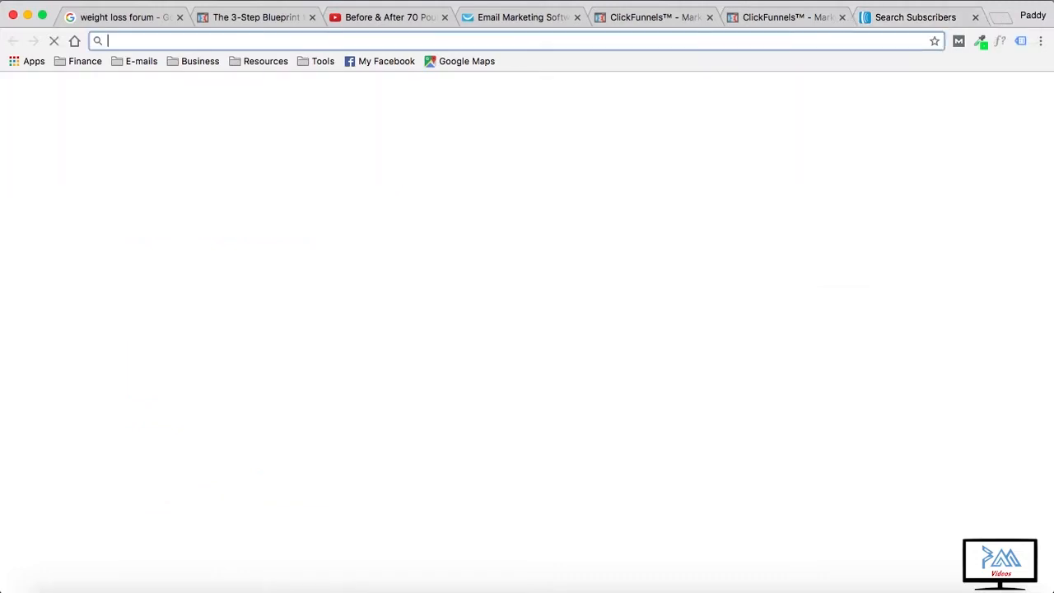
text(g)
key(Return)
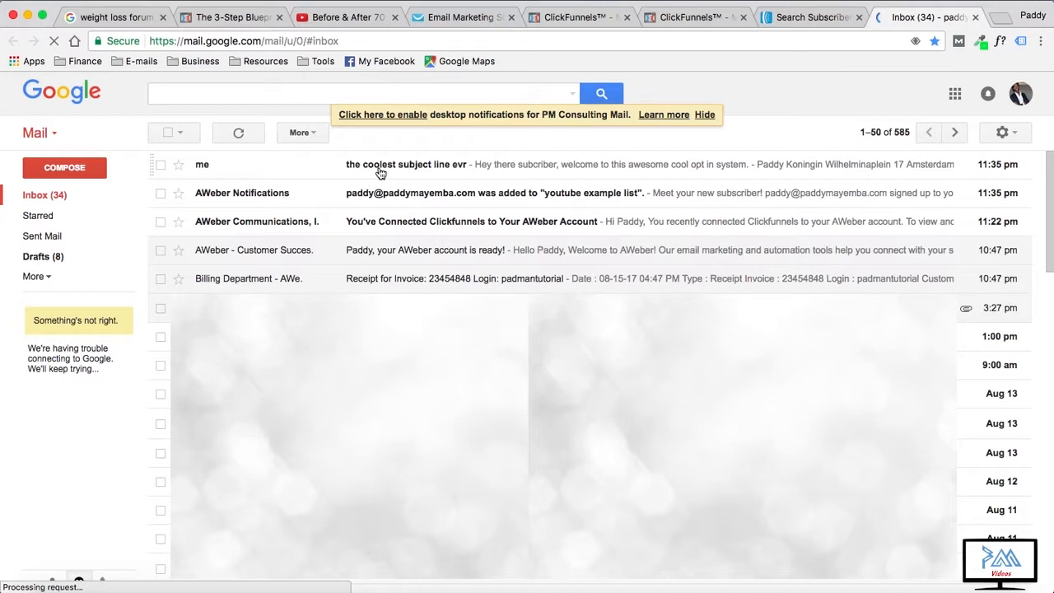
click(204, 169)
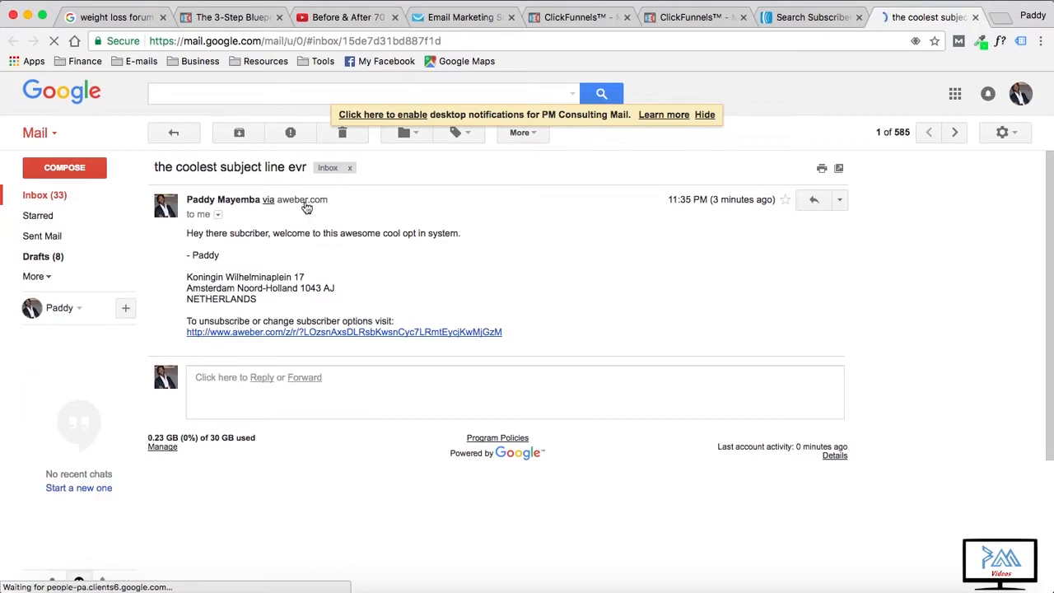
click(219, 217)
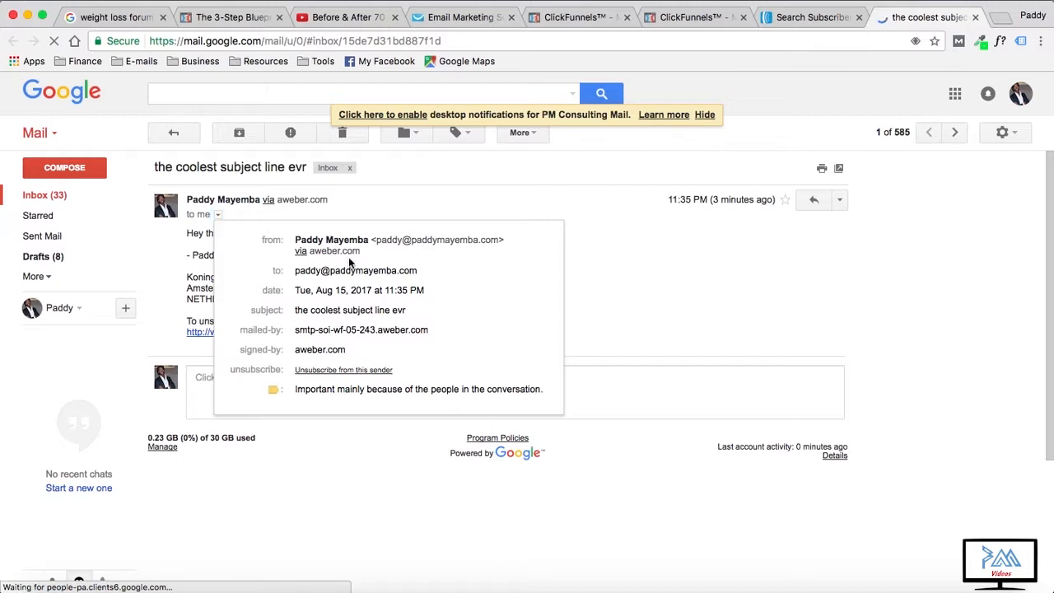
click(630, 200)
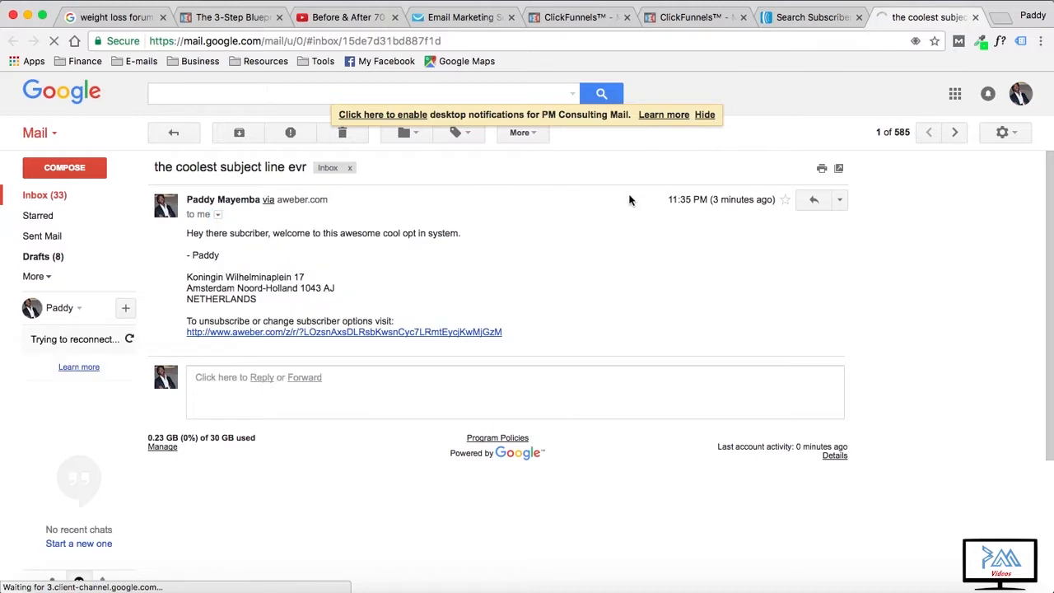